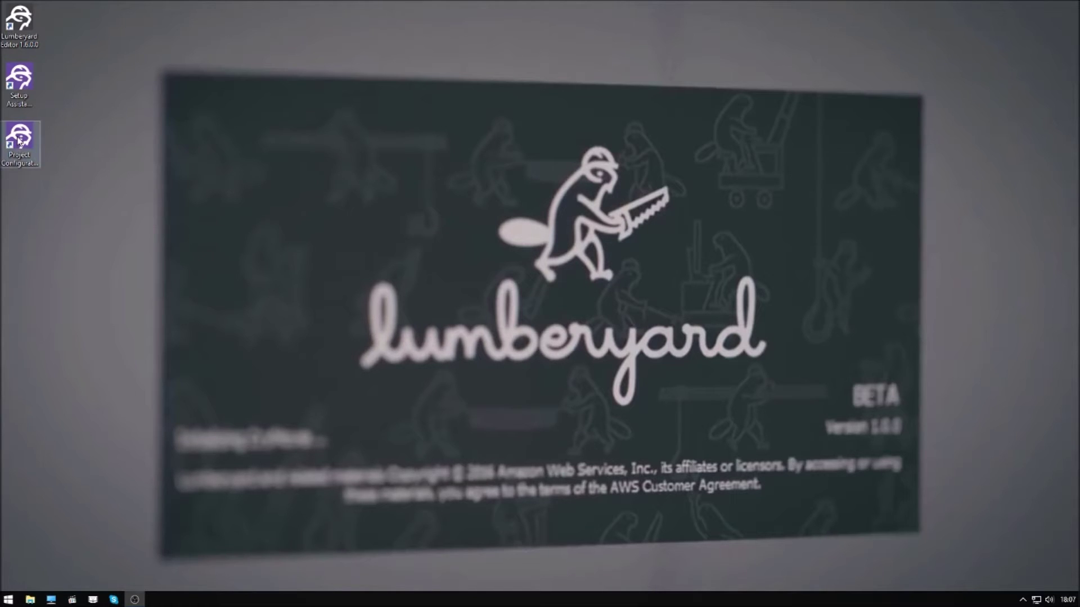
Launch Project Configurator and keep SamplesProject as the selected project
double_click(18, 158)
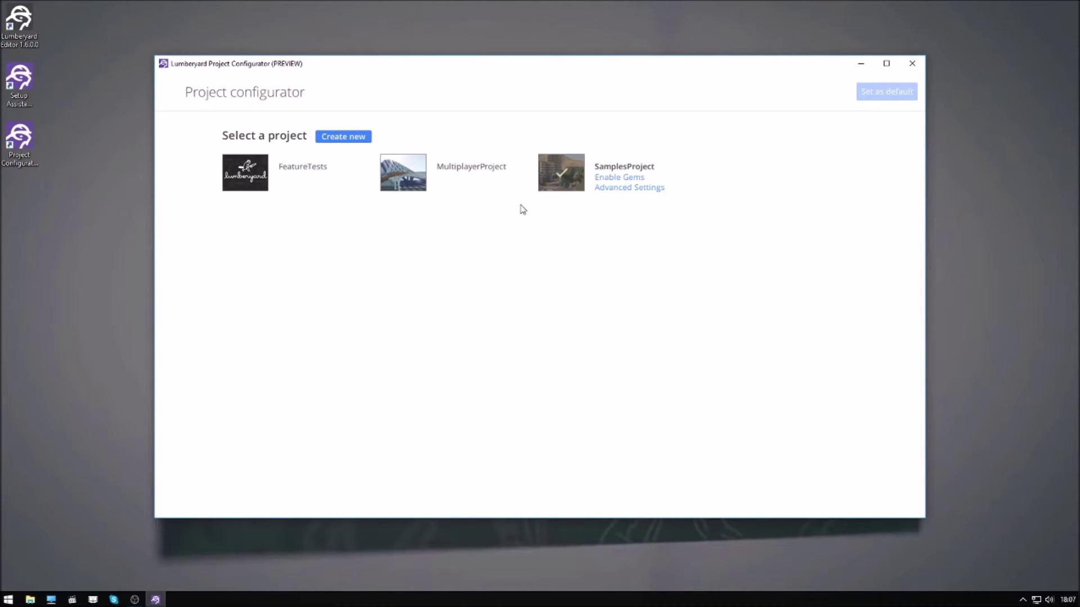
left_click(387, 187)
left_click(557, 183)
Close the configurator, launch Lumberyard Editor, and open the recent Camera_Sample level
left_click(912, 63)
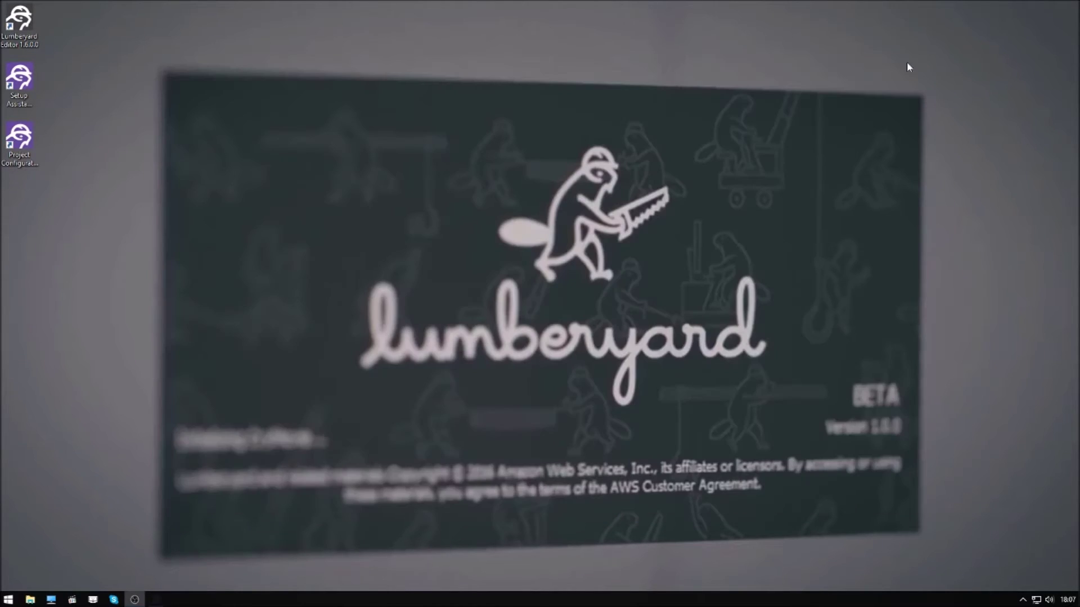
double_click(22, 20)
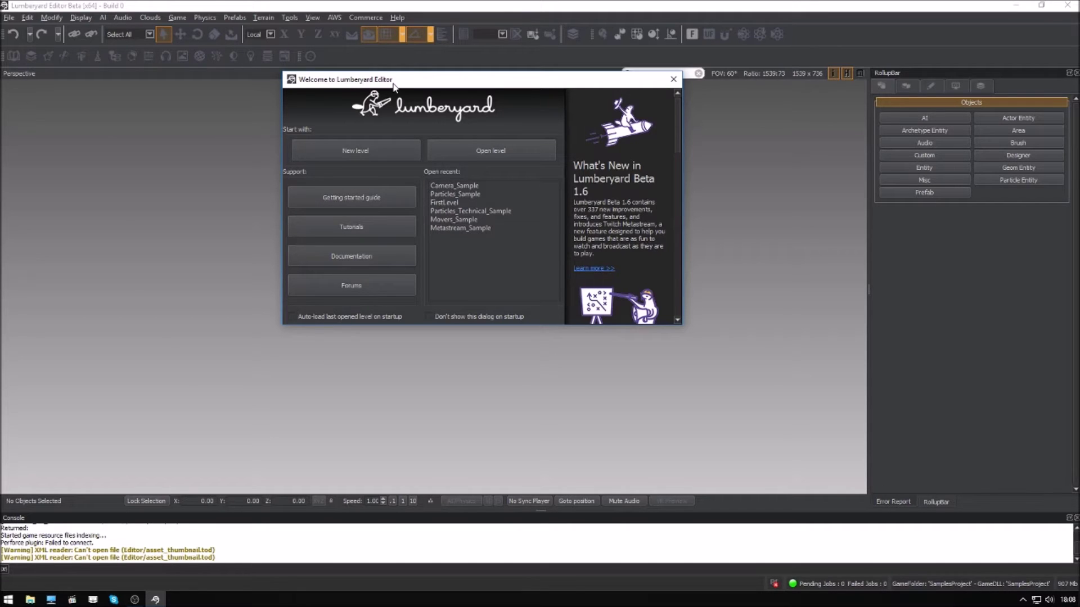
left_click(440, 188)
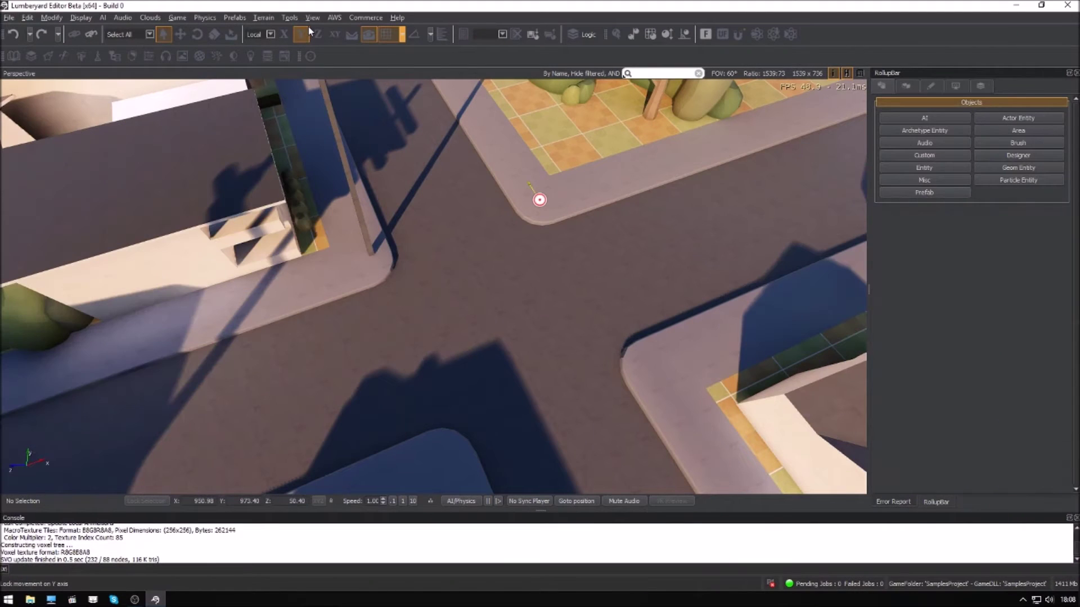
Bring up the UI Editor from View > Open View Pane and make it the active window
left_click(309, 18)
mouse_move(311, 29)
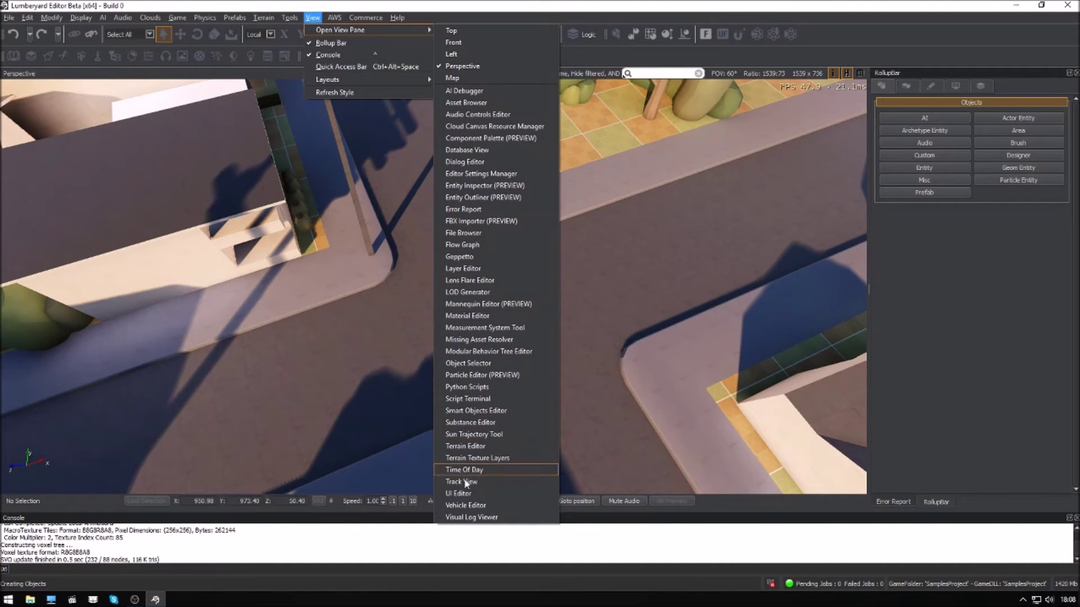
left_click(458, 494)
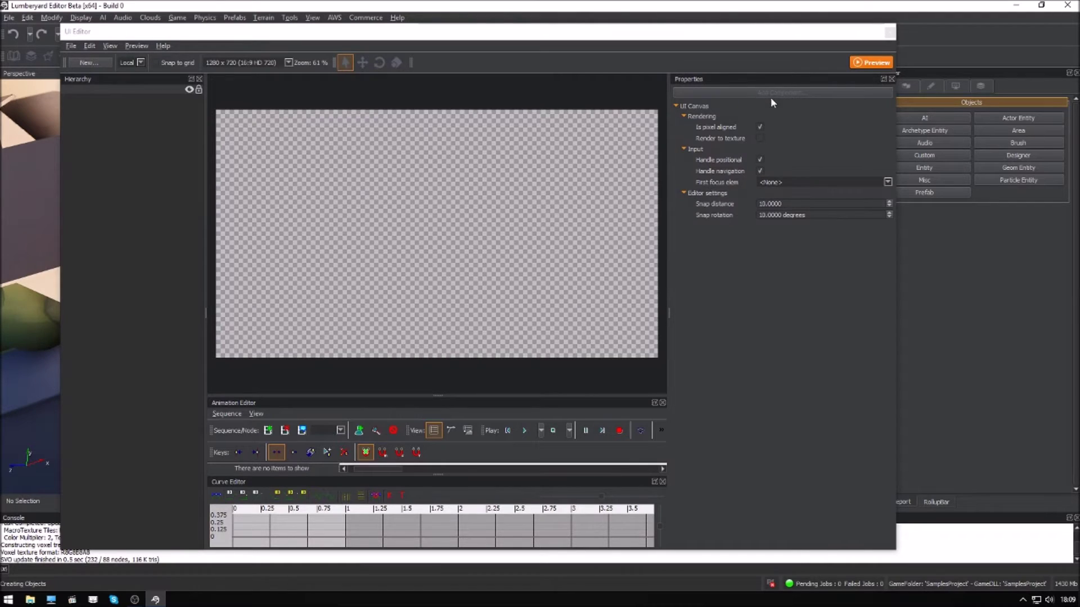
left_click(86, 82)
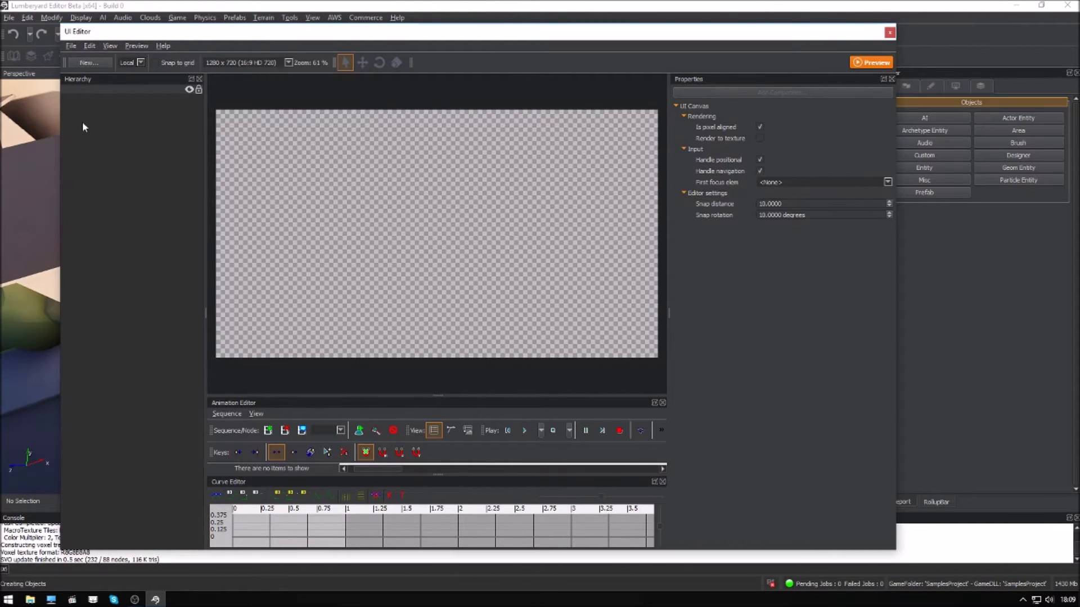
left_click(89, 62)
Add an empty element to the canvas and rename it Start
left_click(95, 74)
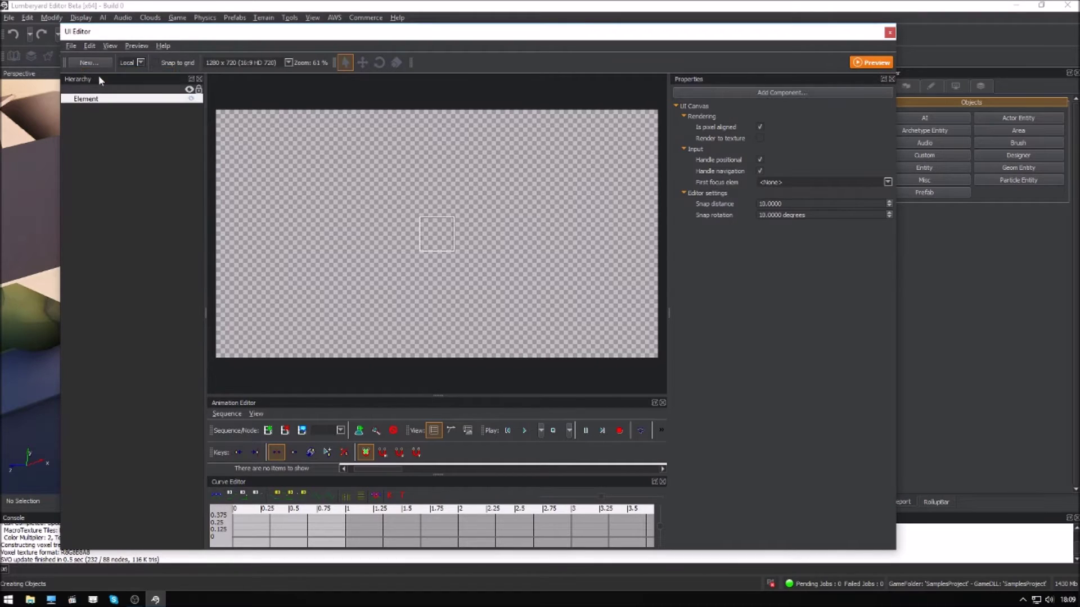
left_click(105, 100)
double_click(107, 102)
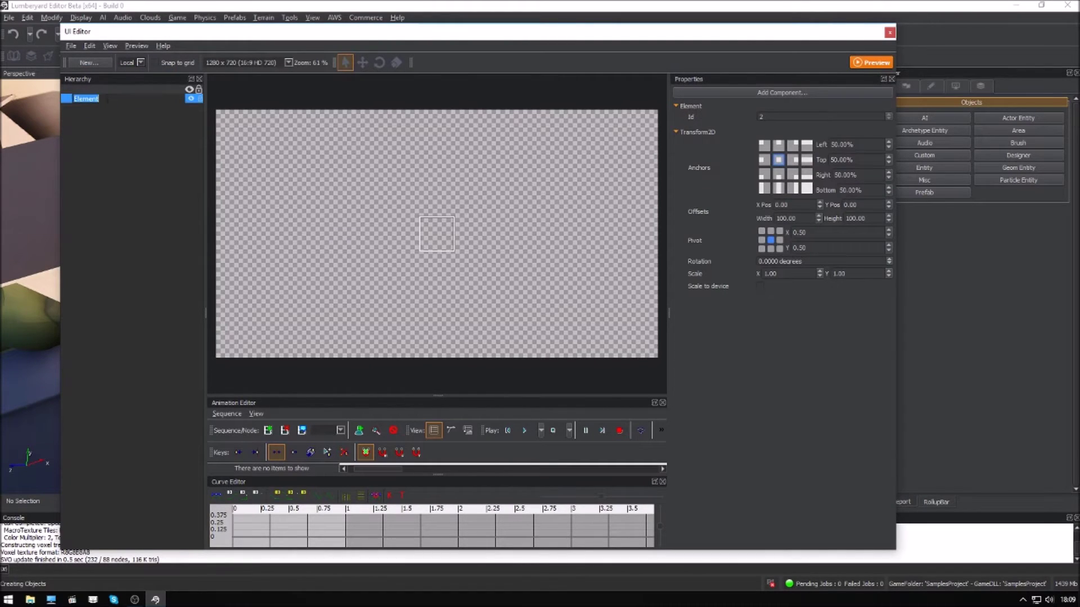
type("Start")
key("Return")
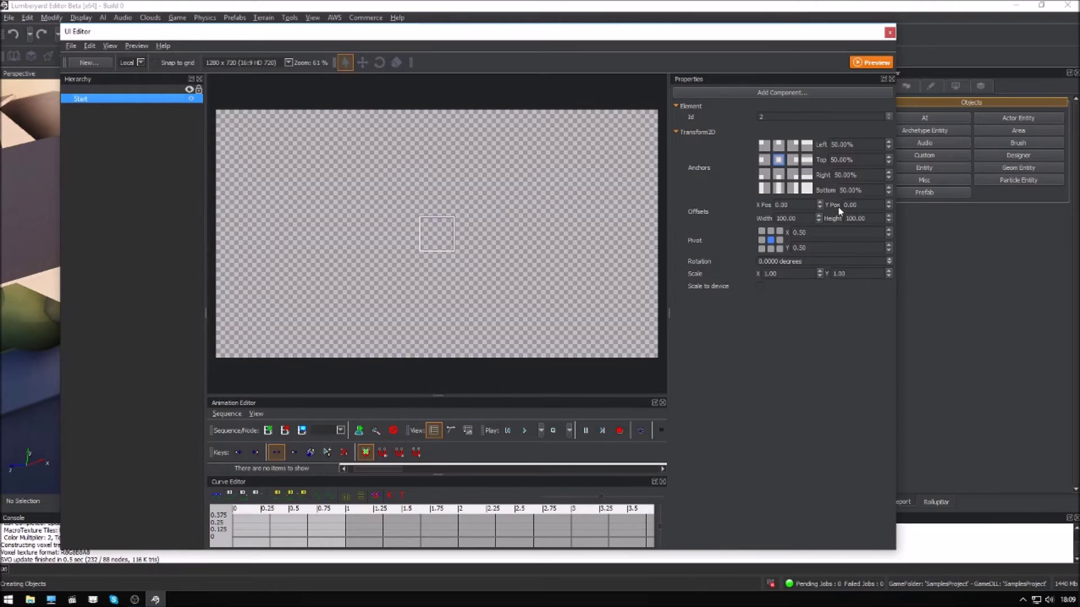
Give Start a Text component reading "Press 'Enter' to begin"
left_click(760, 91)
left_click(769, 108)
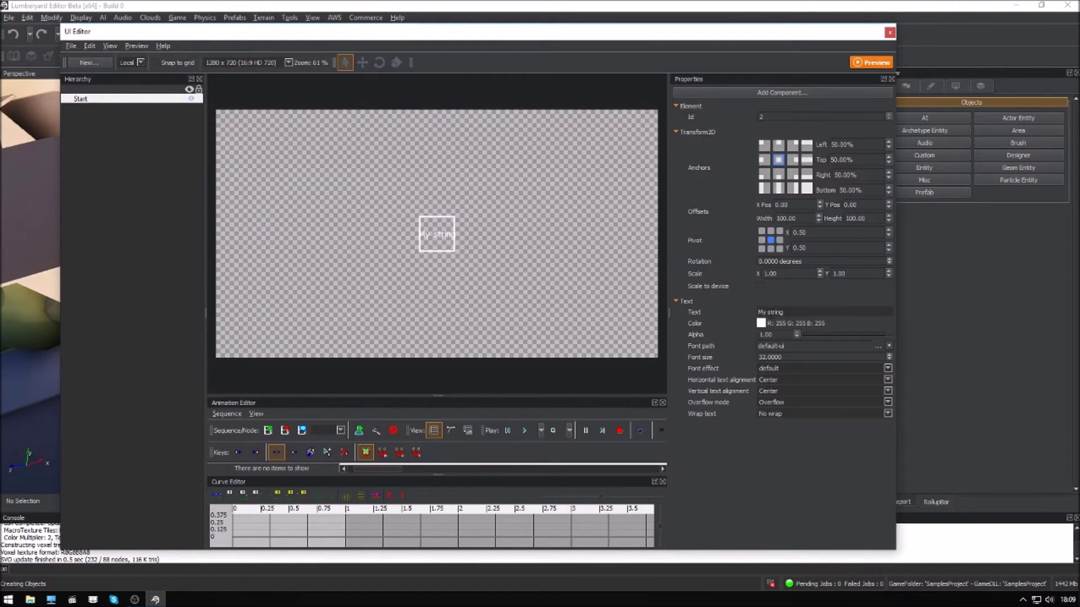
type("Press 'Enter' to begin")
scroll(444, 245, "up", 5)
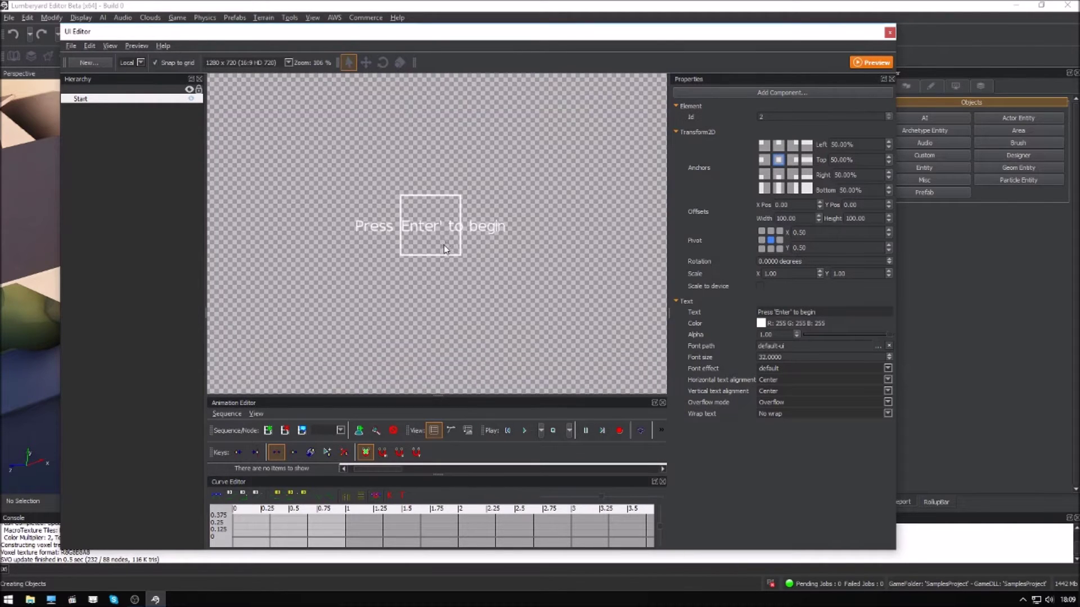
scroll(444, 246, "up", 2)
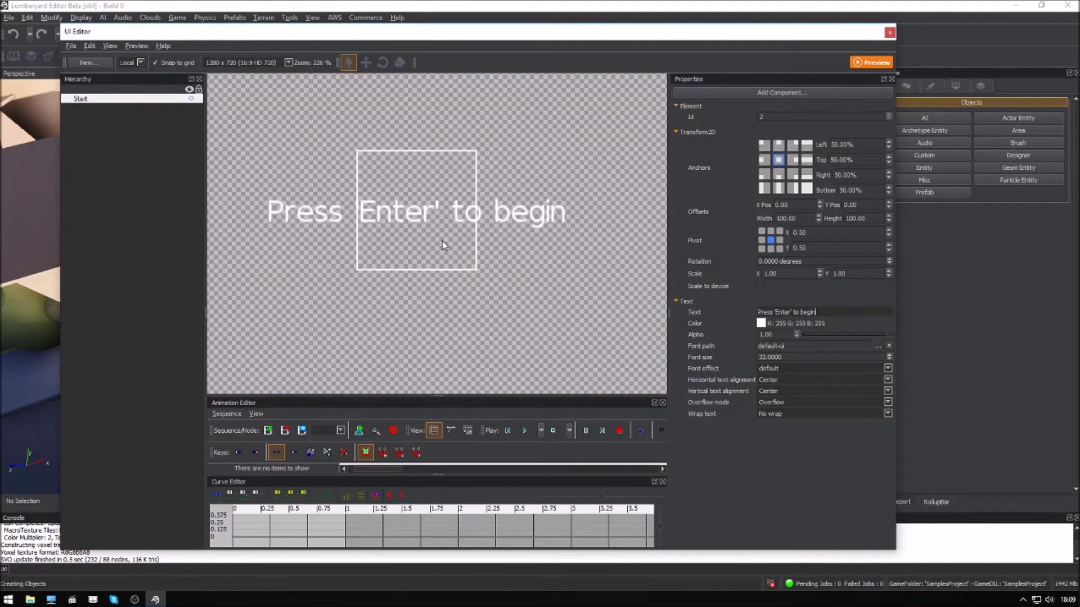
scroll(442, 247, "down", 8)
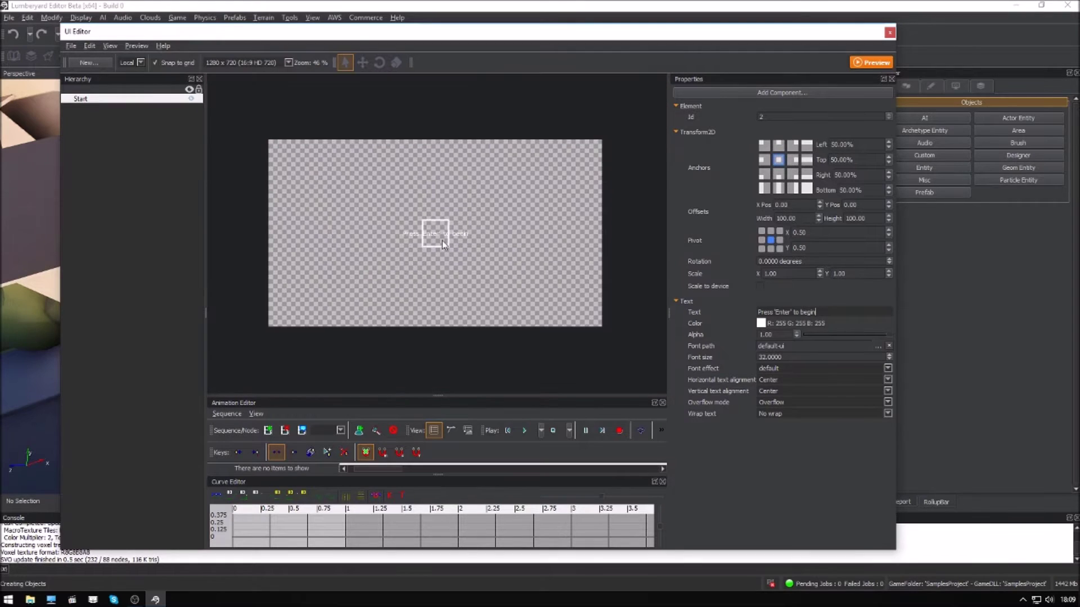
scroll(444, 238, "up", 1)
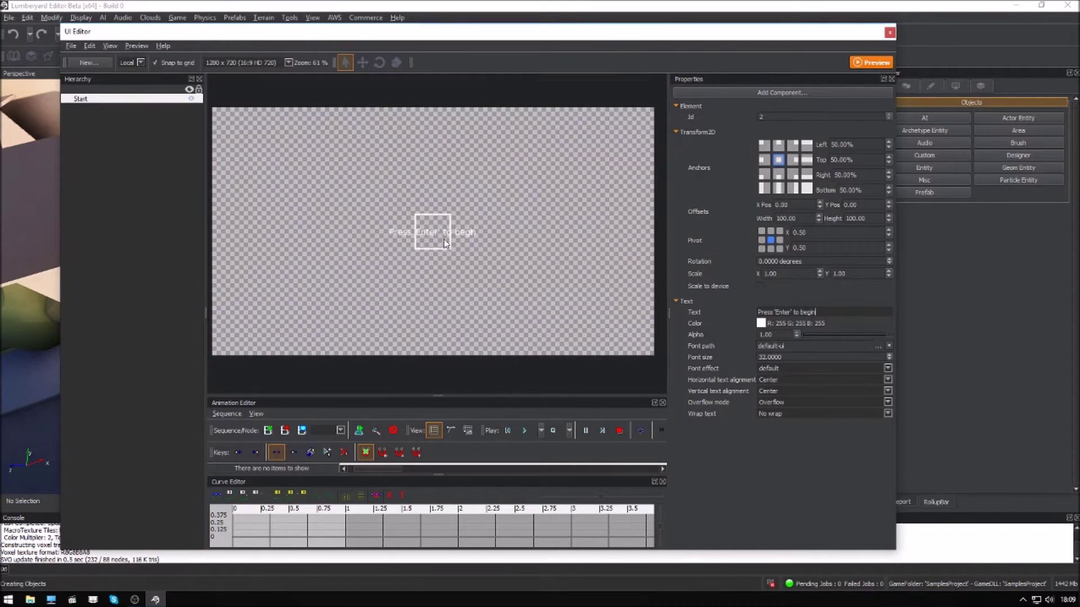
Colour the text light blue #00aaff and set its font effect to drop_shadow
left_click(761, 323)
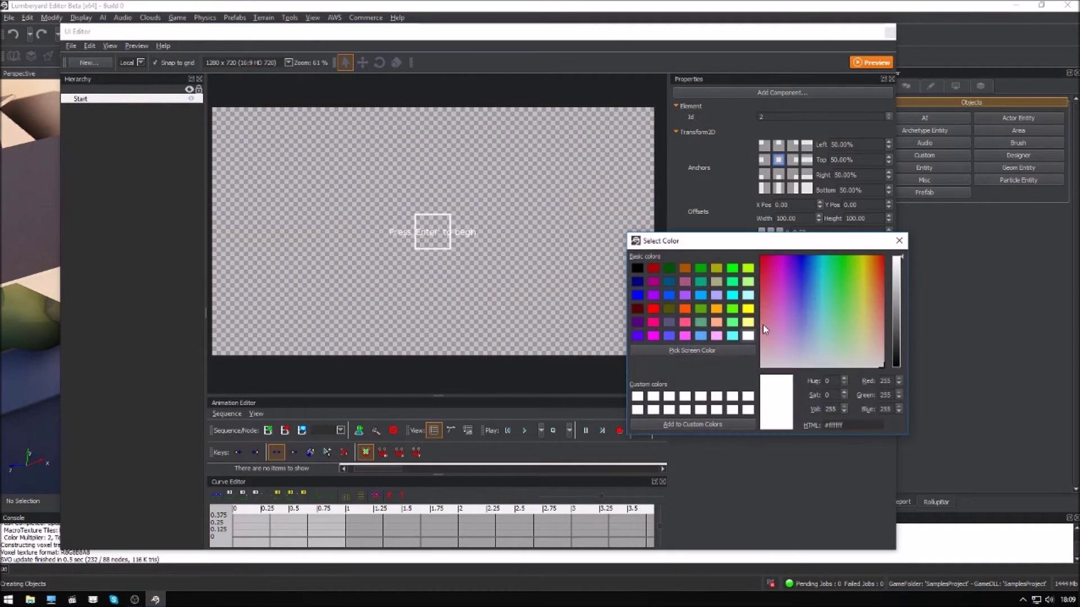
left_click(699, 296)
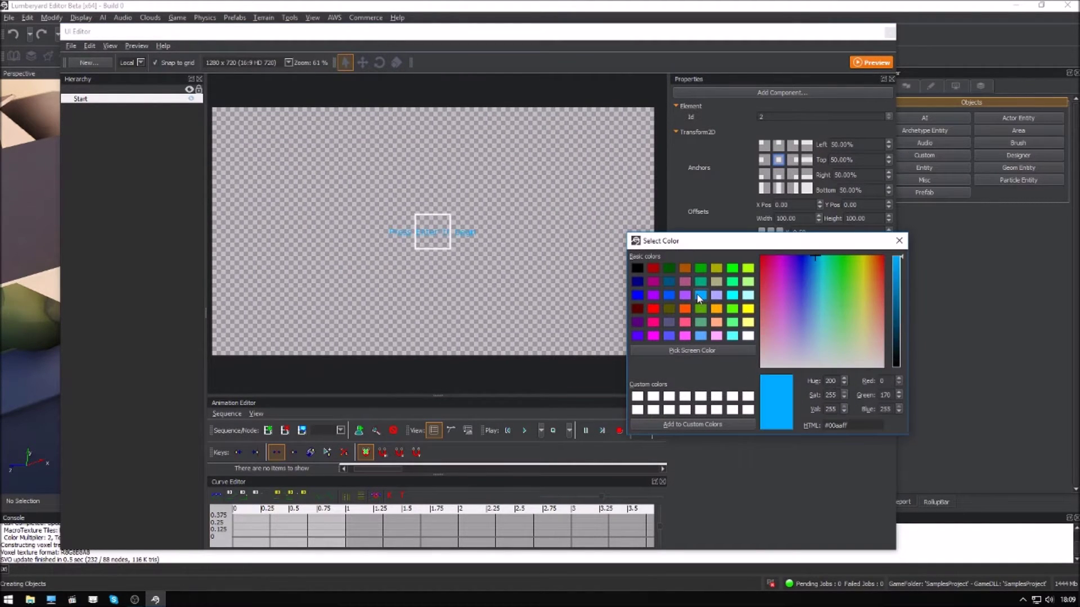
left_click(898, 240)
scroll(450, 247, "up", 4)
scroll(432, 230, "up", 2)
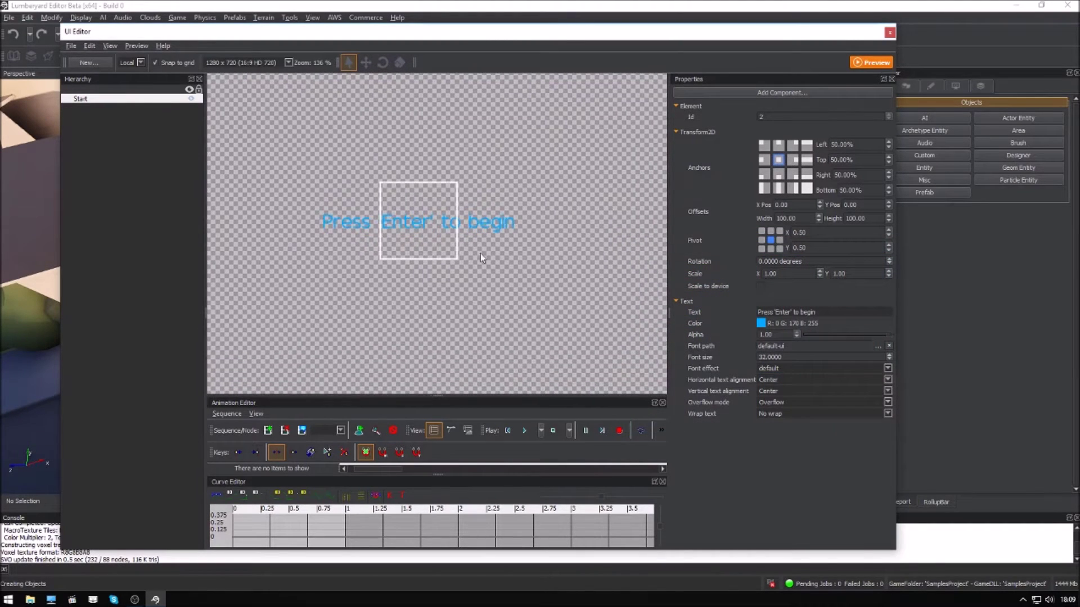
left_click(888, 368)
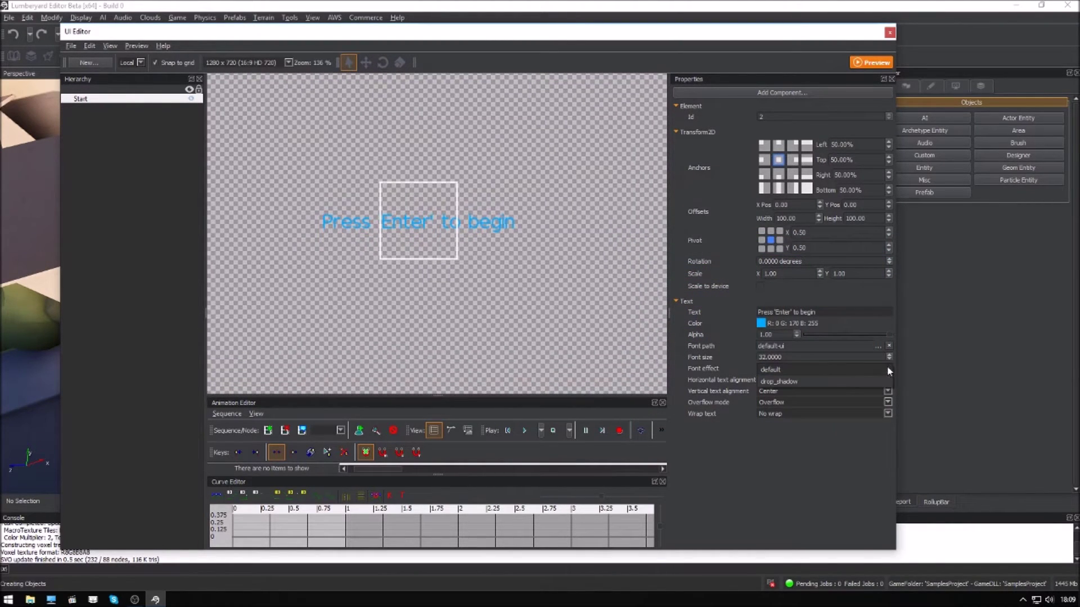
left_click(768, 386)
scroll(434, 279, "down", 1)
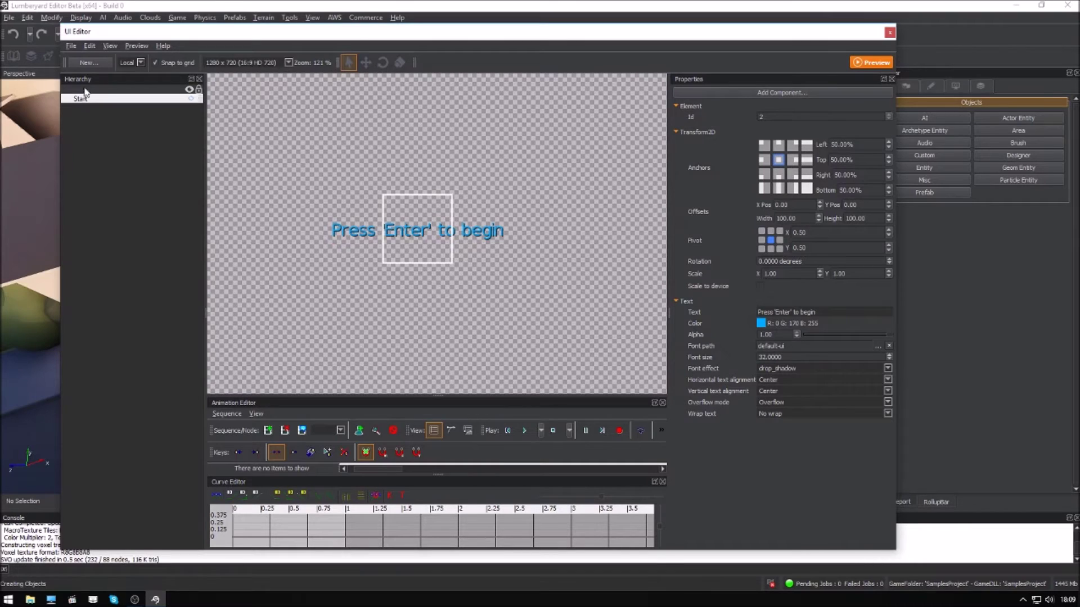
Duplicate the Start element by copy and paste, and rename the copy Quit
left_click(88, 62)
left_click(126, 240)
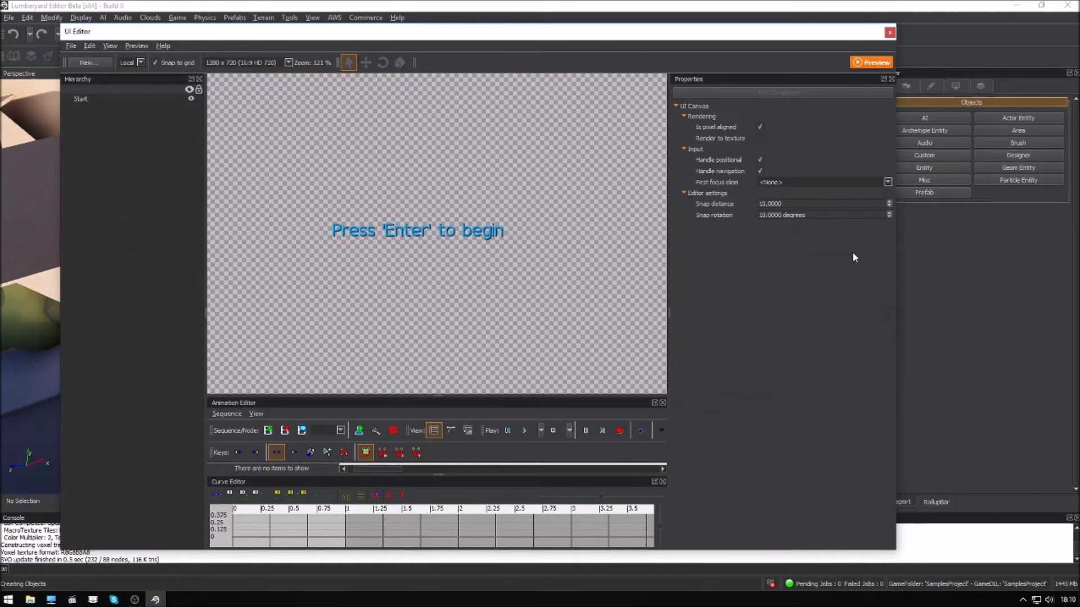
right_click(93, 98)
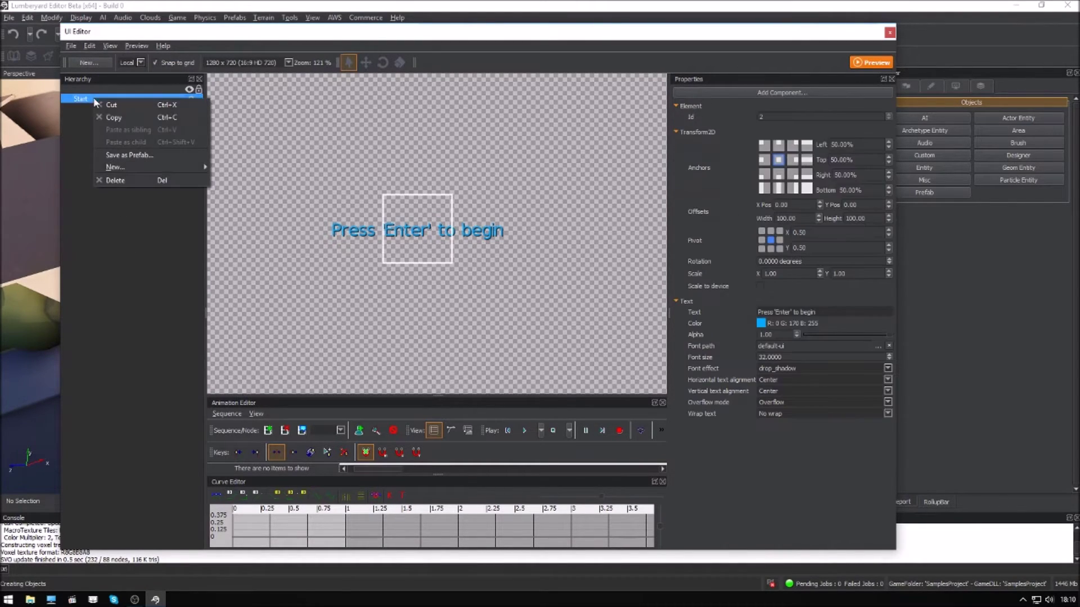
left_click(107, 116)
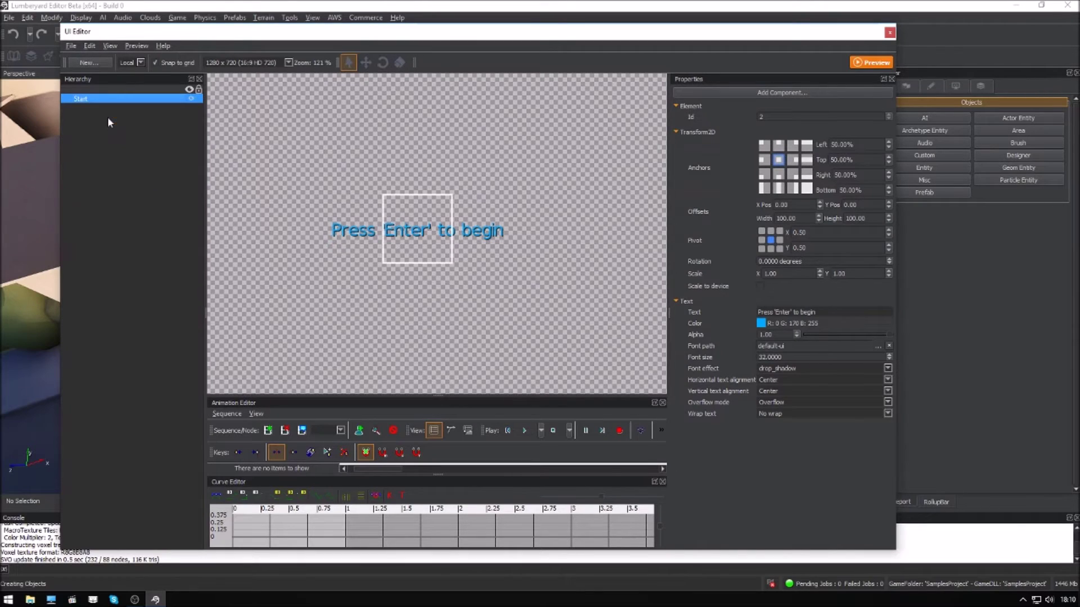
right_click(80, 118)
left_click(107, 149)
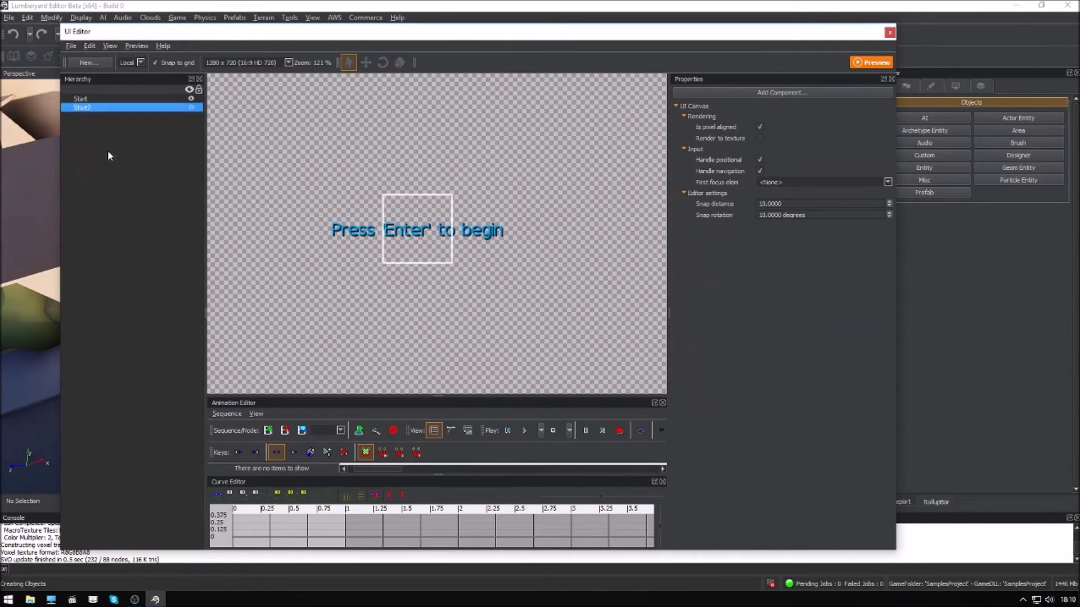
double_click(92, 108)
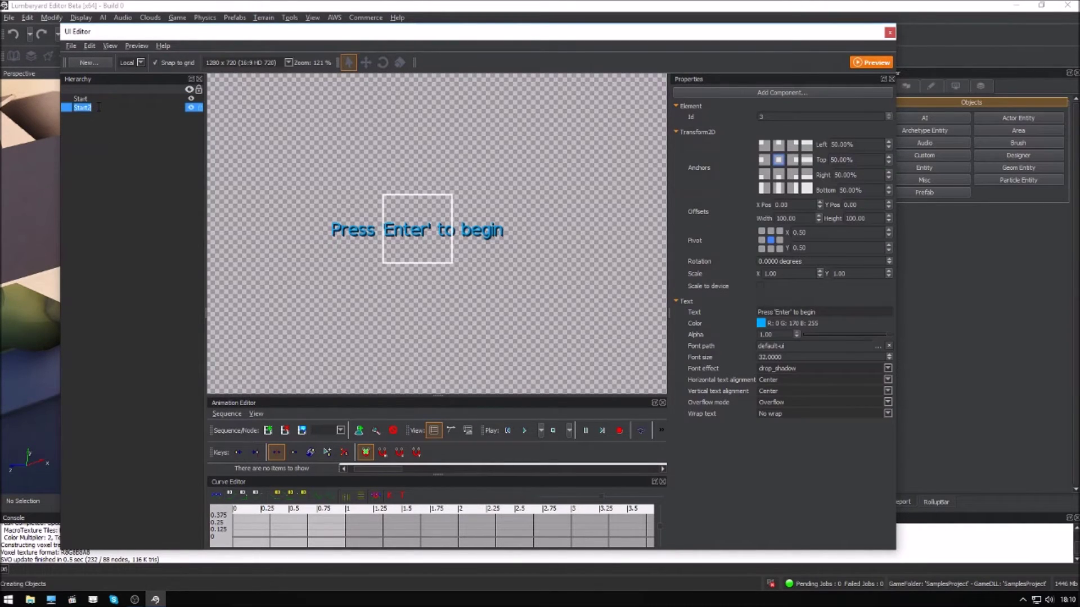
type("Quit")
key("Return")
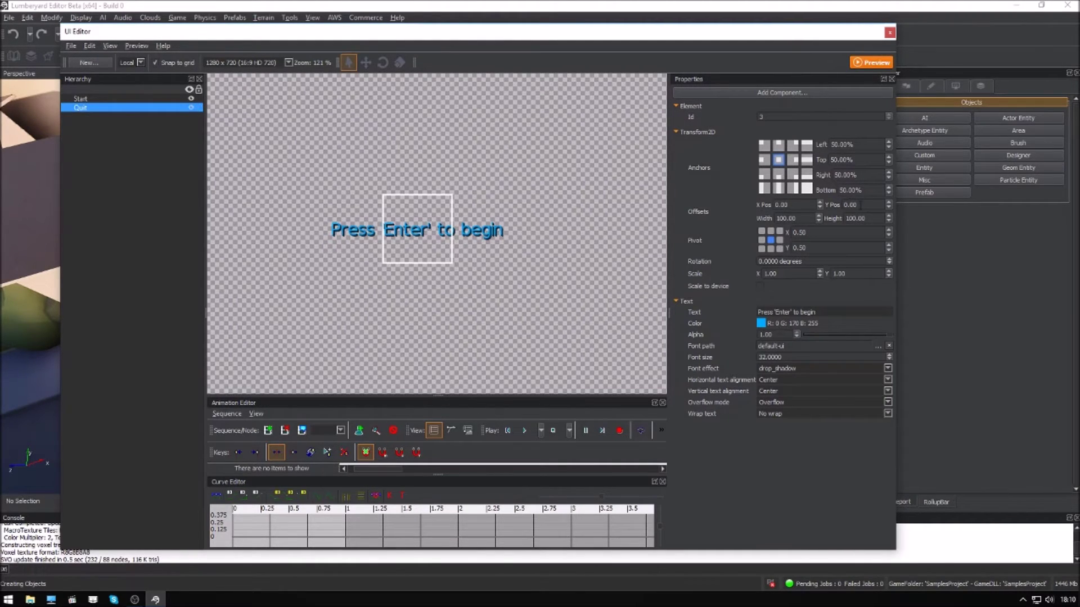
Set Quit's Y offset to 50 and change its text to "Press 'q' to quit"
left_click(863, 205)
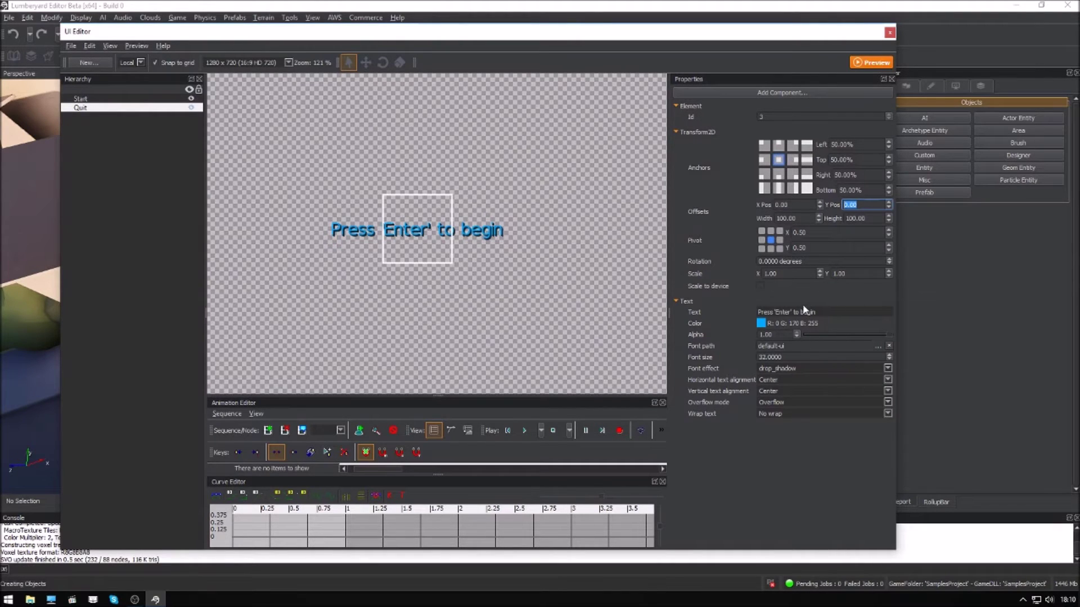
type("50")
key("Return")
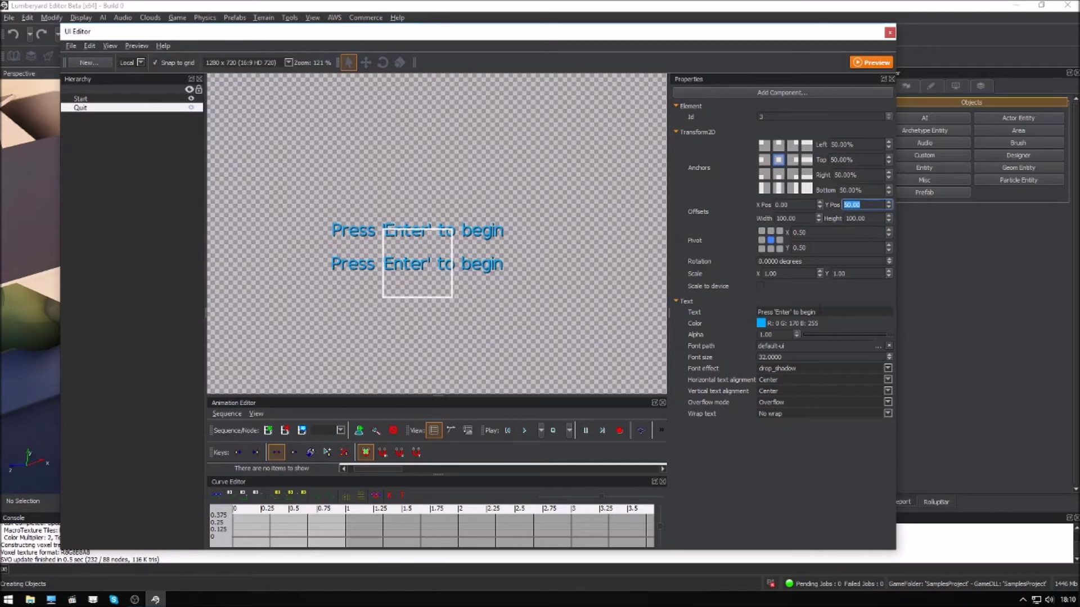
left_click_drag(815, 312, 775, 313)
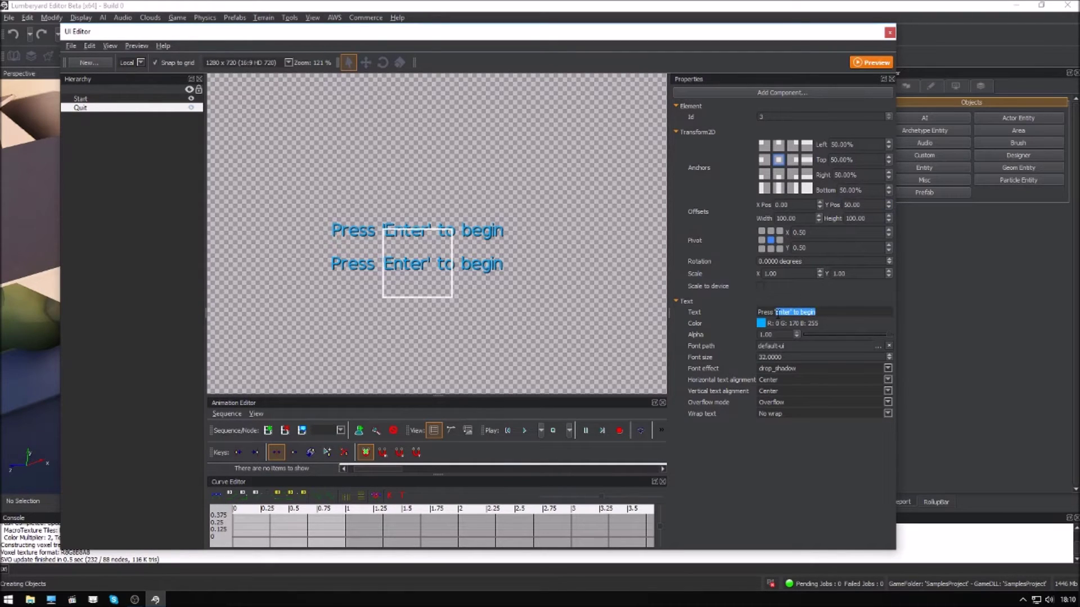
type("q'")
key("Return")
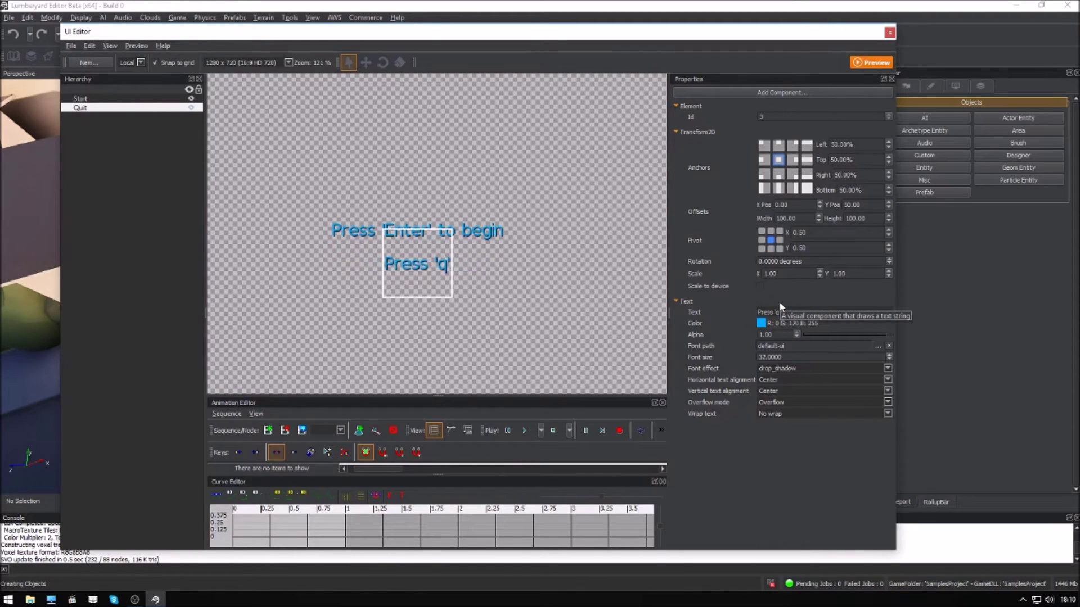
type("to quit")
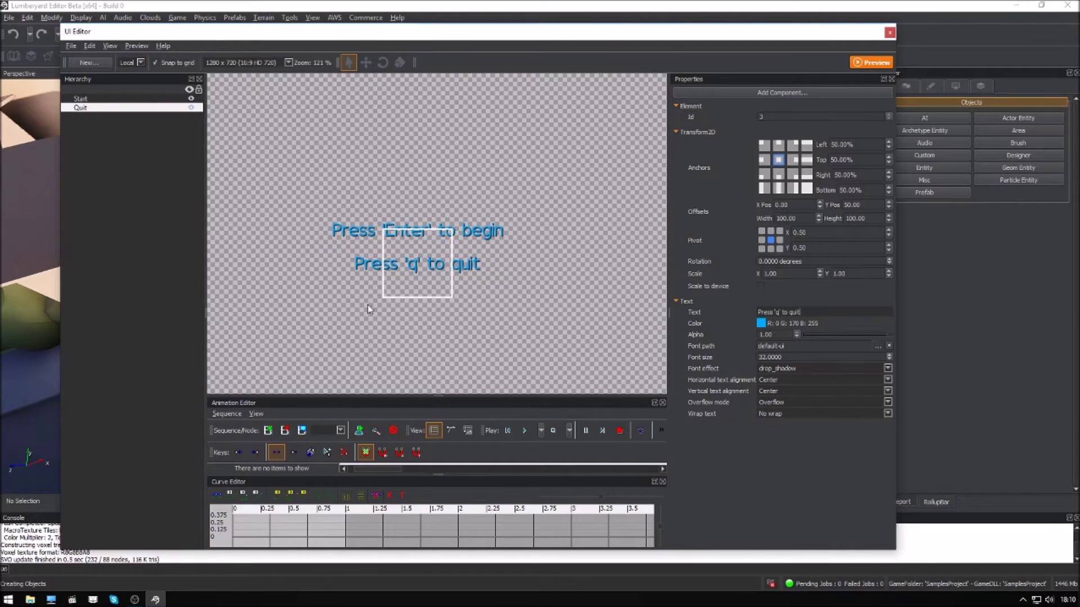
scroll(368, 311, "down", 1)
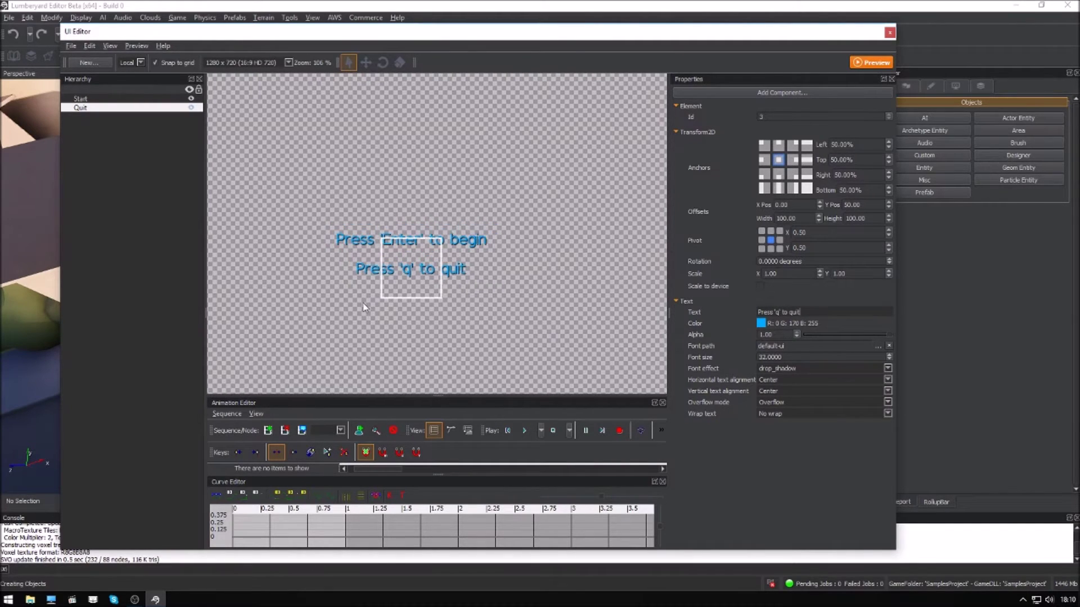
Save the canvas as mainmenu
left_click(71, 46)
left_click(84, 95)
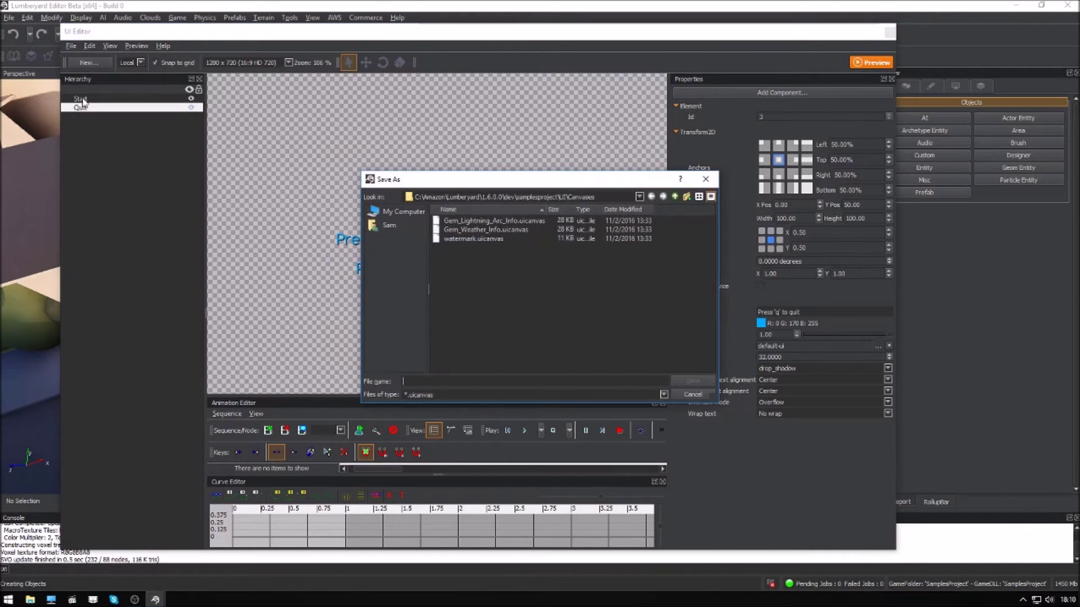
type("mainmenu")
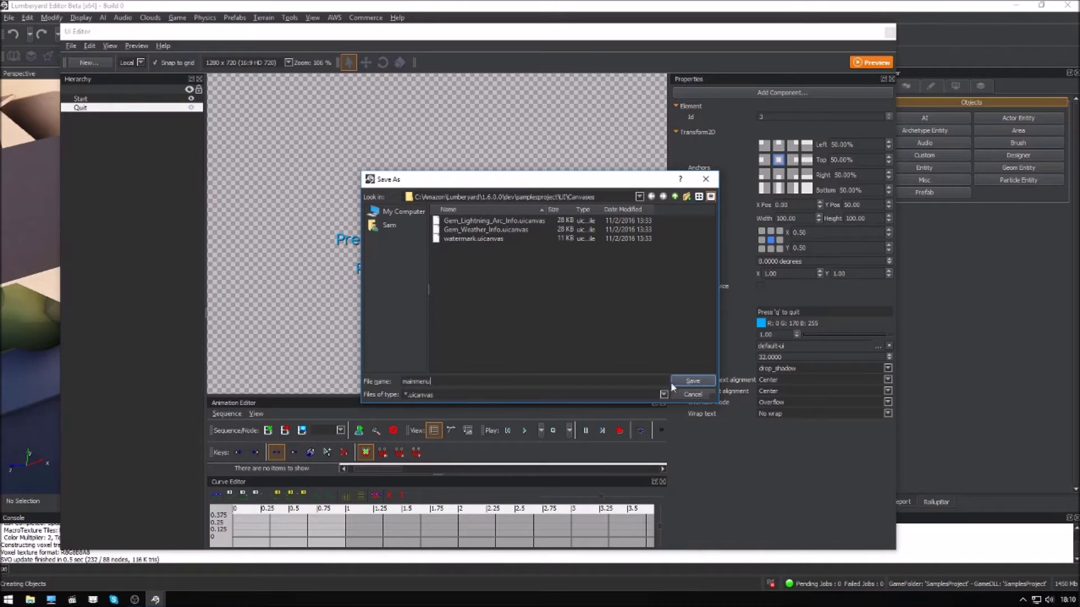
left_click(697, 382)
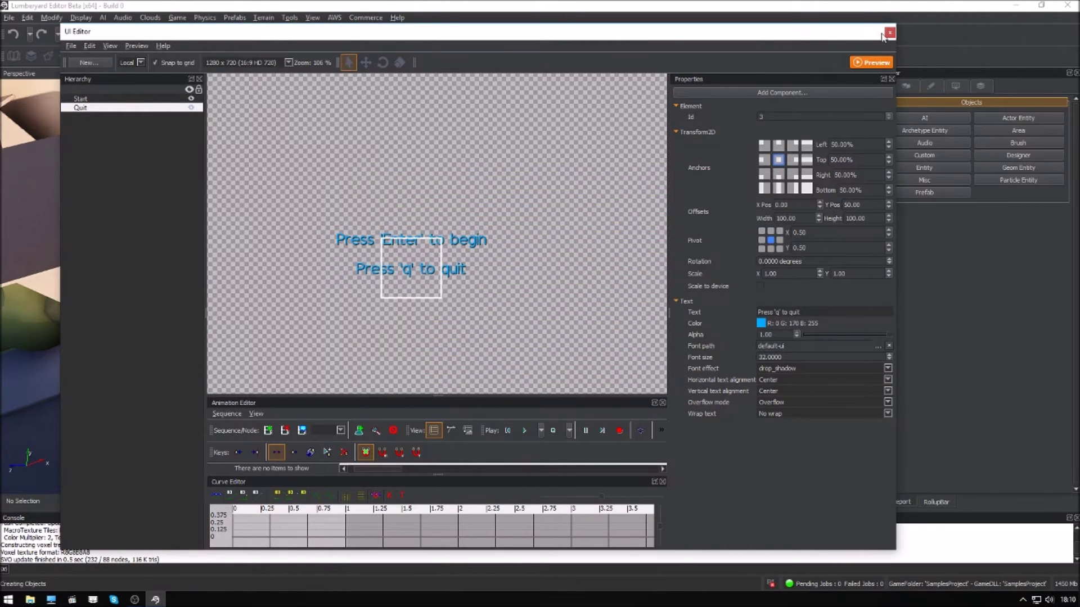
Close the UI Editor, zoom onto the intersection, and expand the Brush Objects folder
left_click(889, 34)
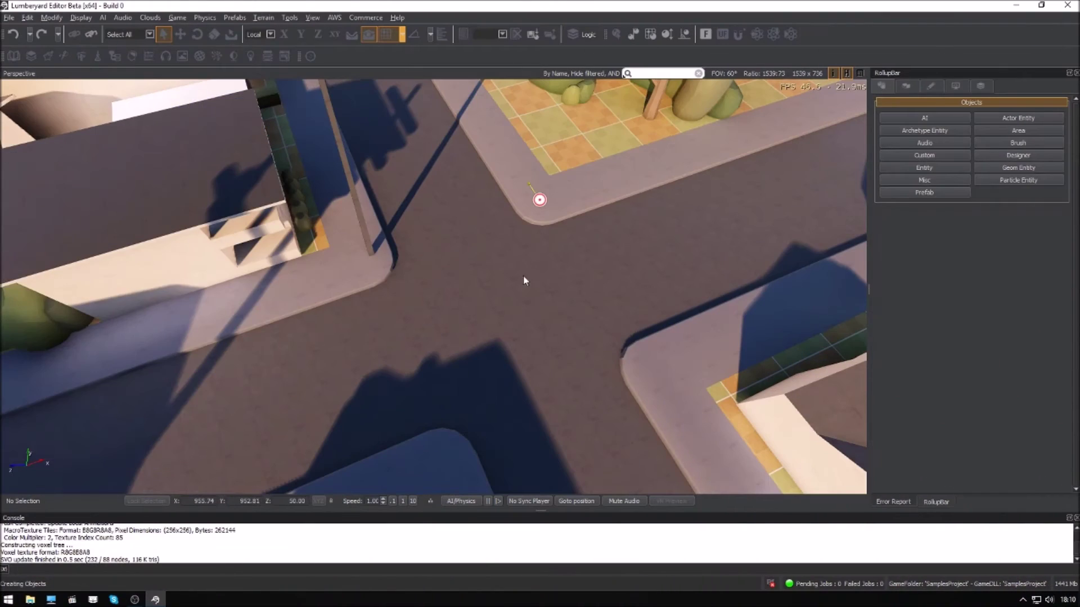
scroll(497, 321, "up", 2)
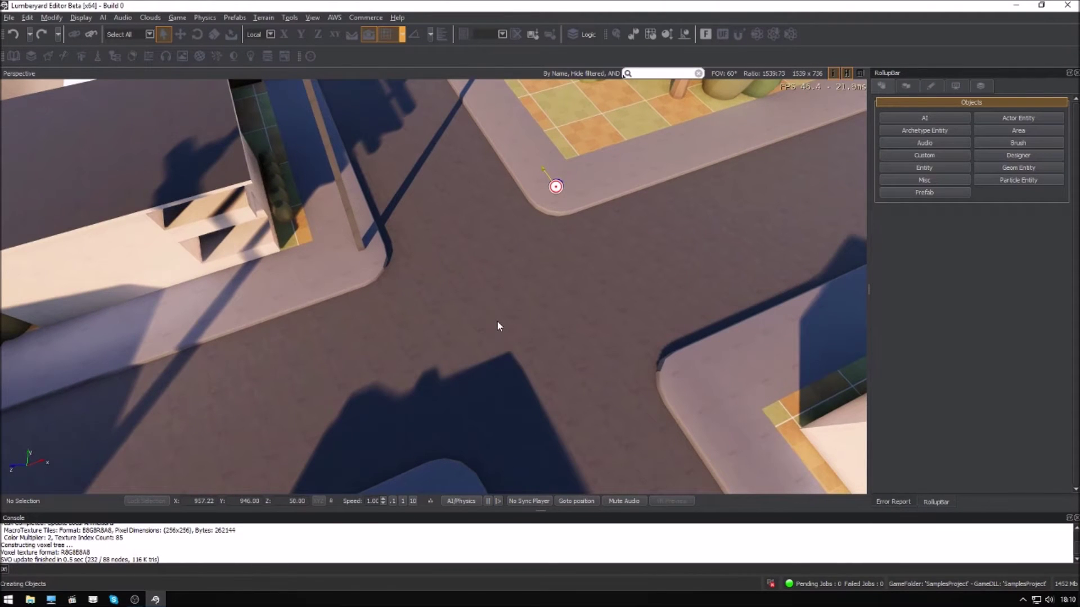
scroll(508, 303, "down", 1)
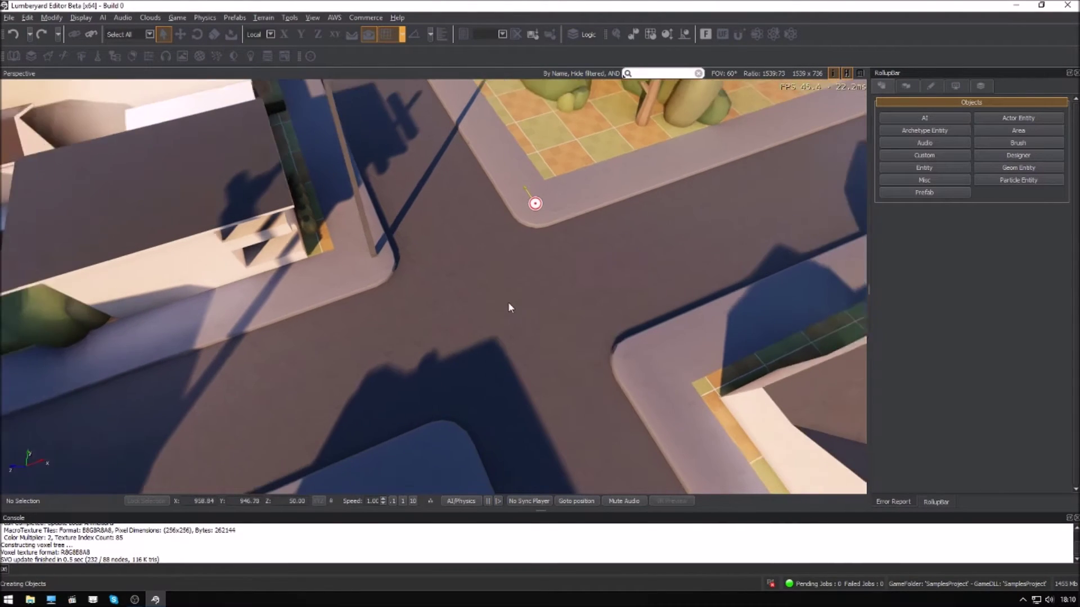
scroll(494, 295, "up", 1)
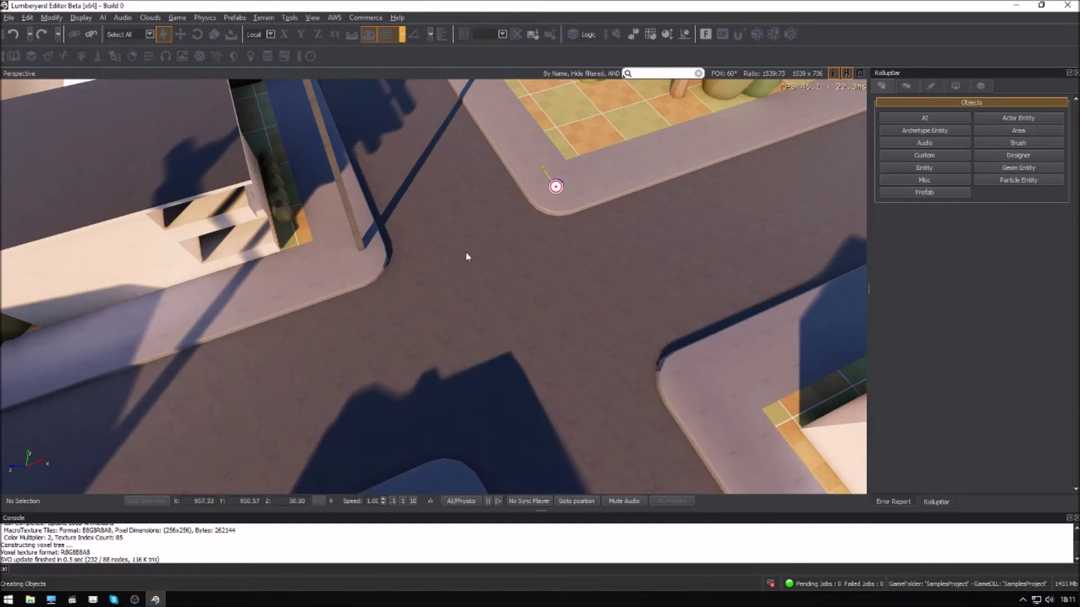
left_click(991, 141)
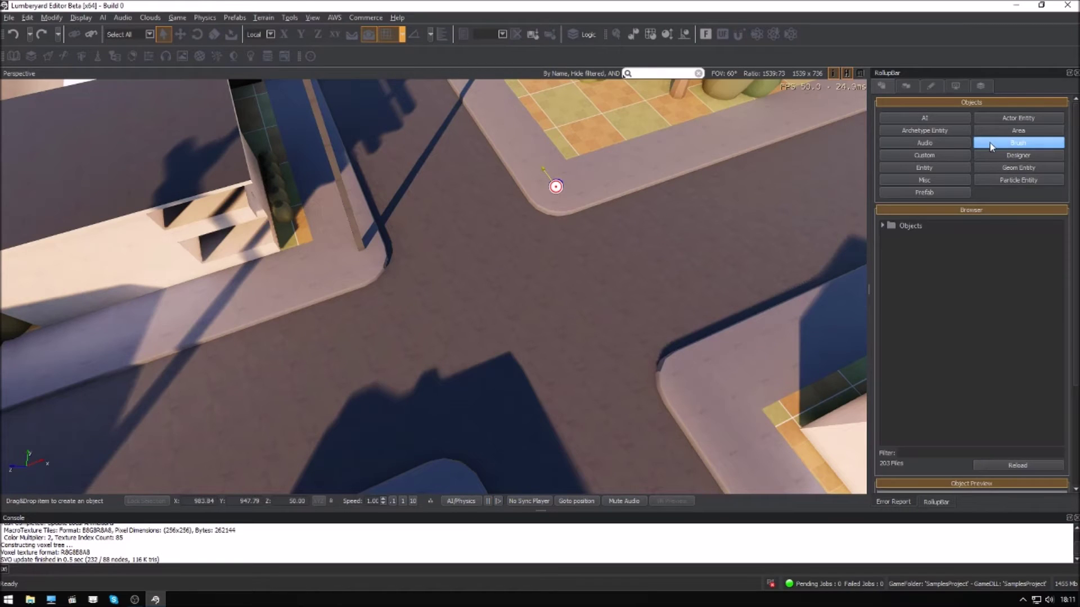
left_click(883, 223)
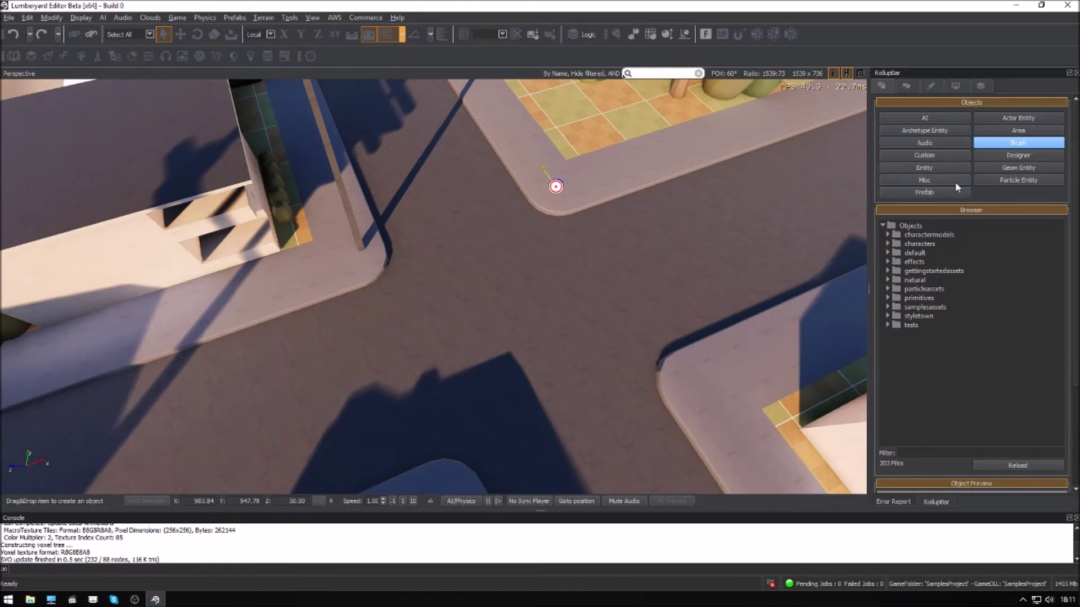
Place a FlowgraphEntity from the Default entity folder at the intersection centre
left_click(1004, 154)
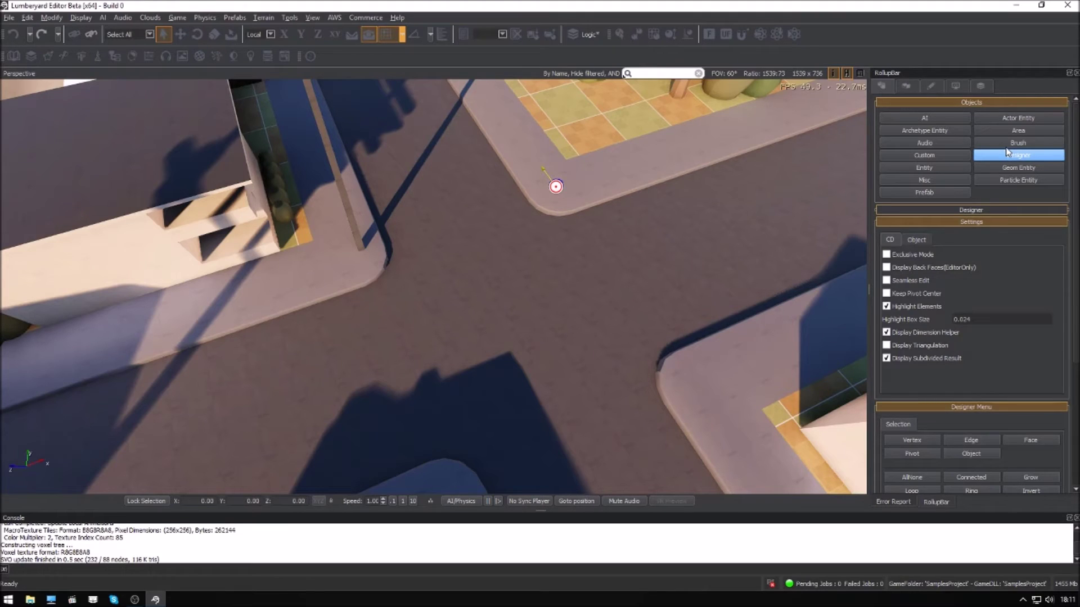
left_click(922, 169)
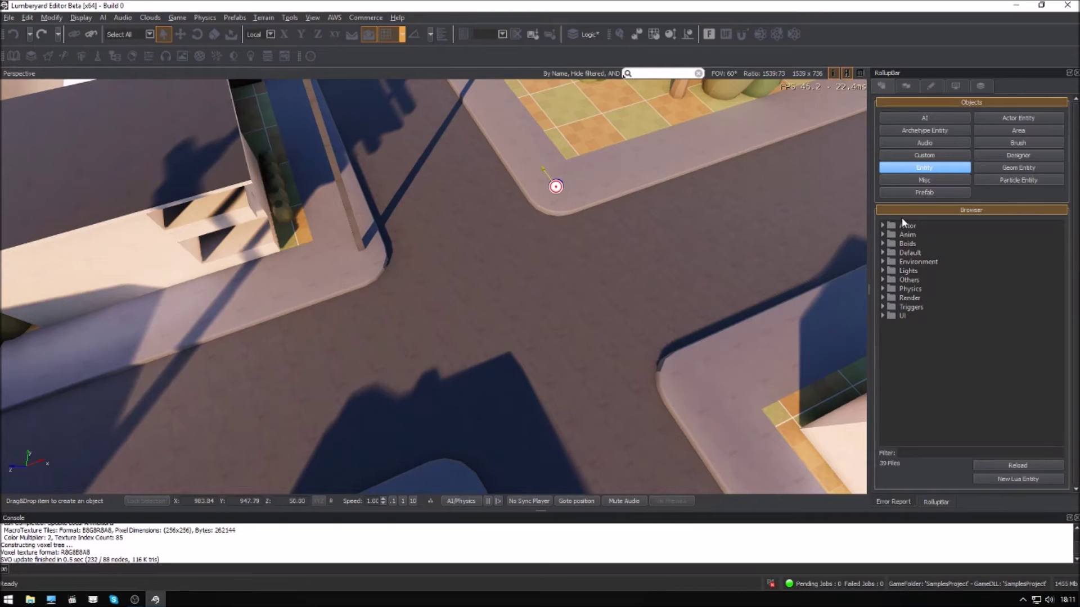
left_click(883, 252)
left_click_drag(916, 261, 504, 316)
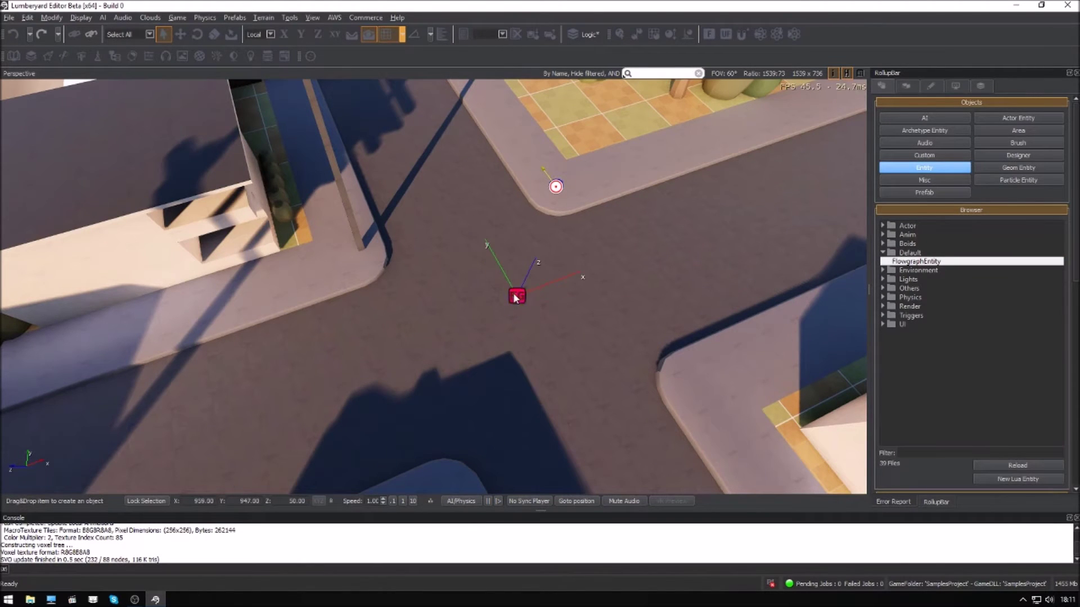
mouse_move(514, 300)
left_mouse_down()
mouse_move(503, 254)
mouse_move(466, 304)
mouse_move(515, 361)
mouse_move(595, 330)
mouse_move(478, 295)
mouse_move(510, 317)
left_mouse_up()
left_click(495, 265)
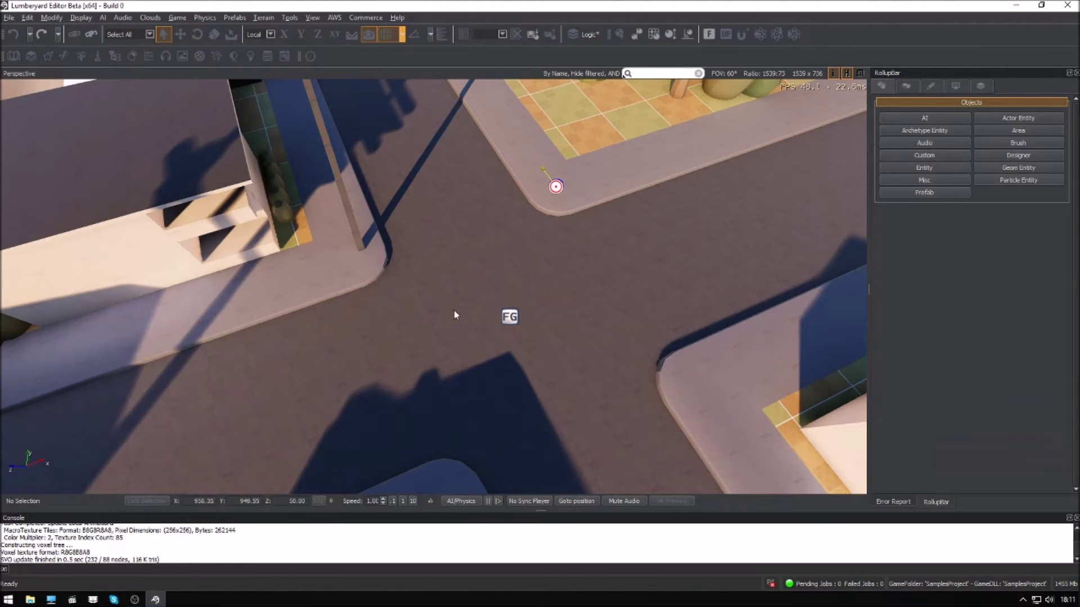
right_click(510, 321)
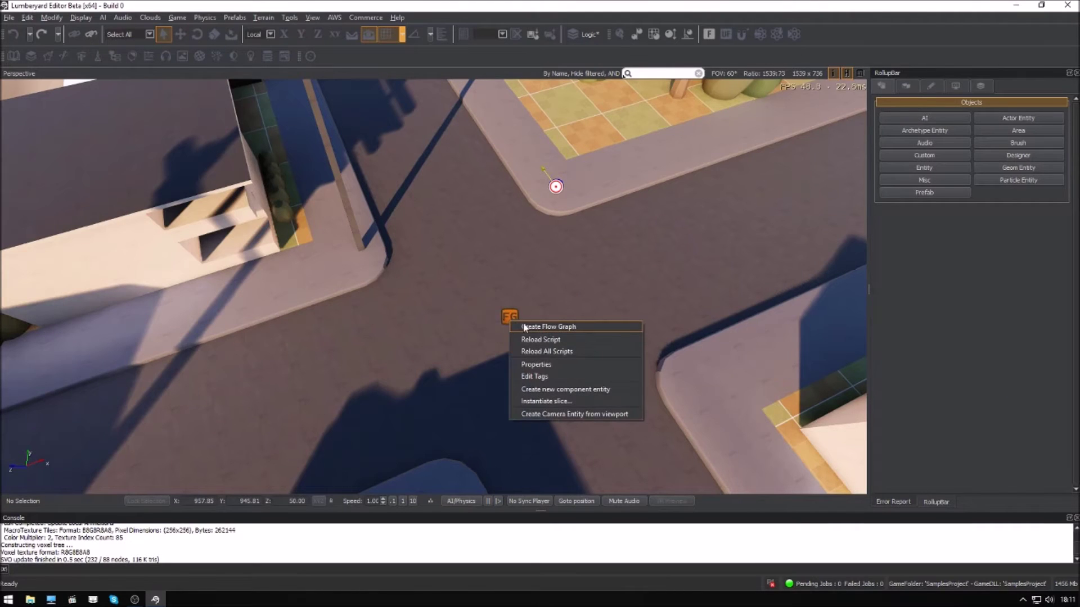
Create a flow graph for the entity with group <None>, opening FlowgraphEntity1
left_click(528, 328)
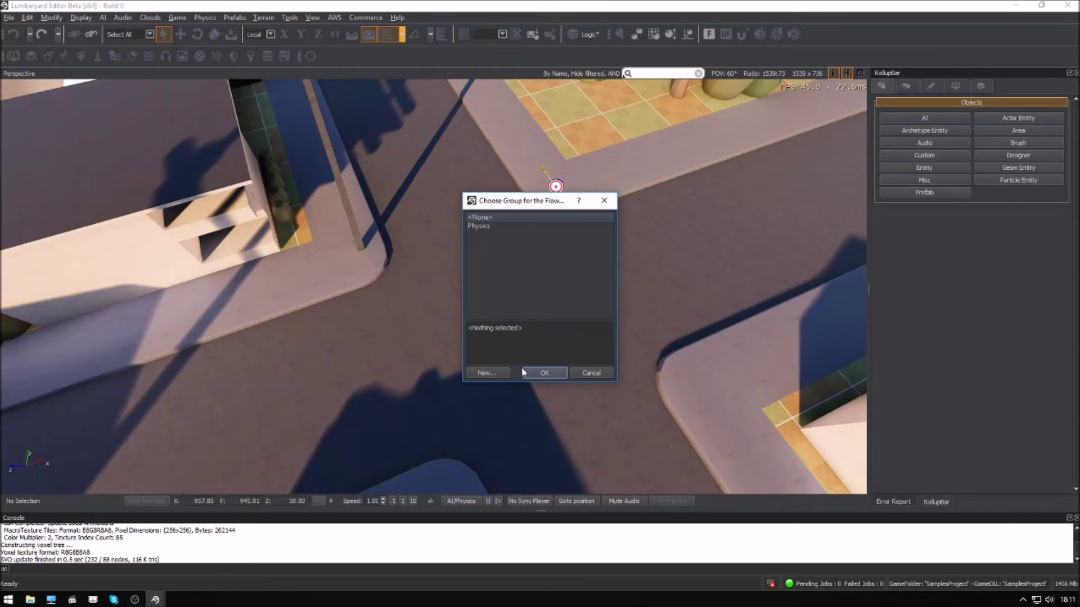
left_click(543, 372)
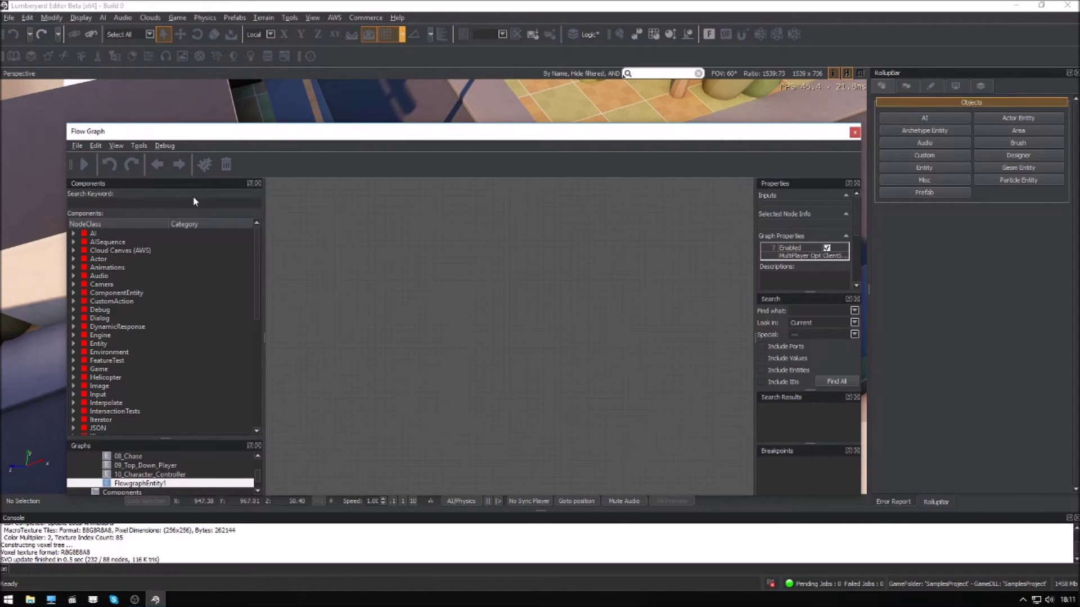
Search the components for the InputKey node and browse the Debug and Helicopter categories
type("inputkey")
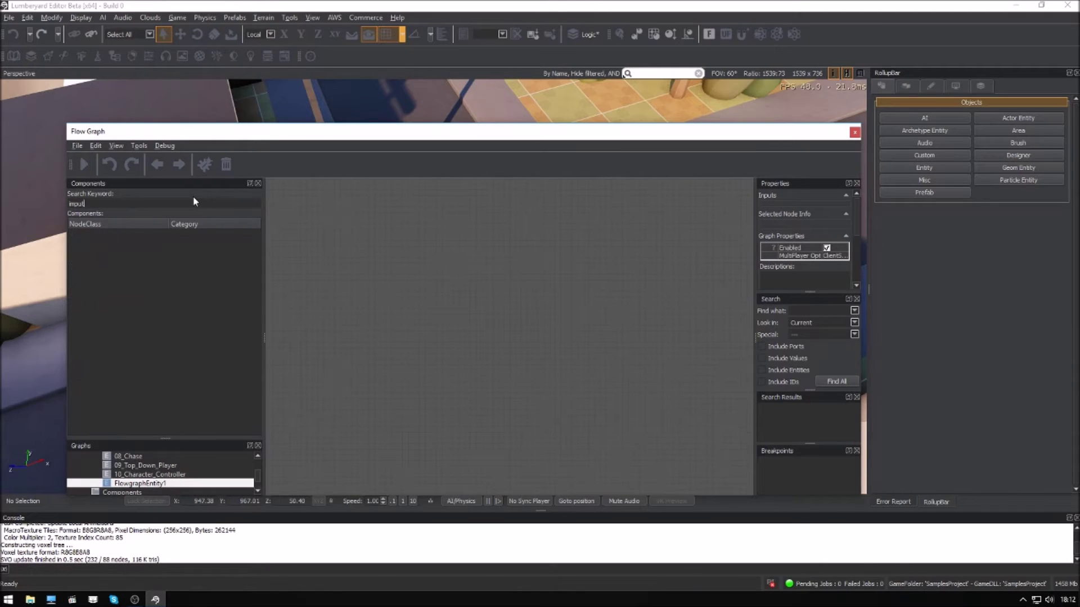
key("BackSpace")
key("BackSpace")
key("BackSpace")
key("BackSpace")
key("BackSpace")
type("utkey")
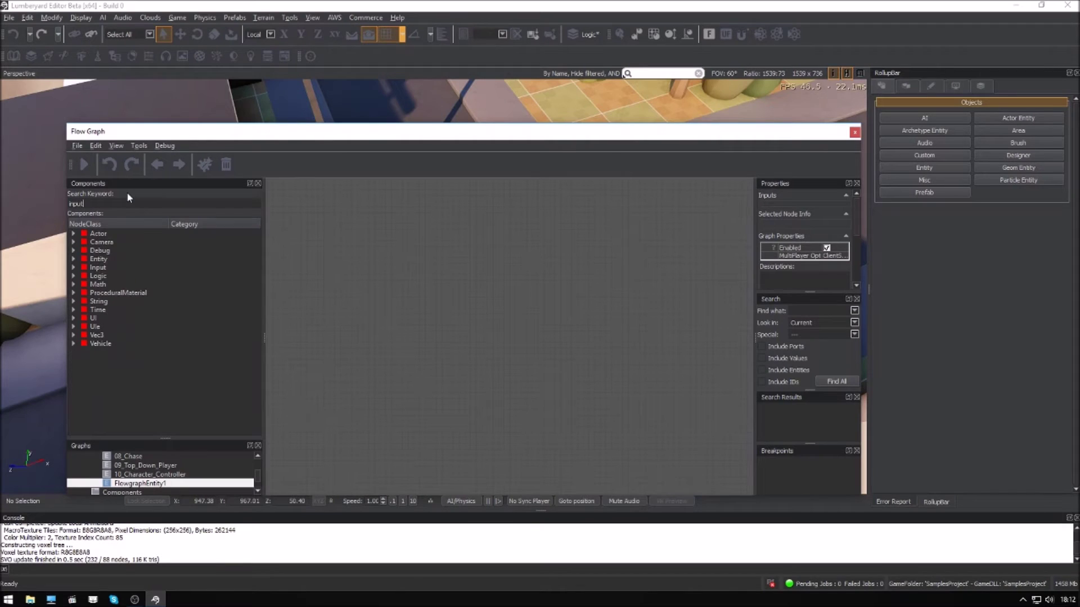
double_click(91, 235)
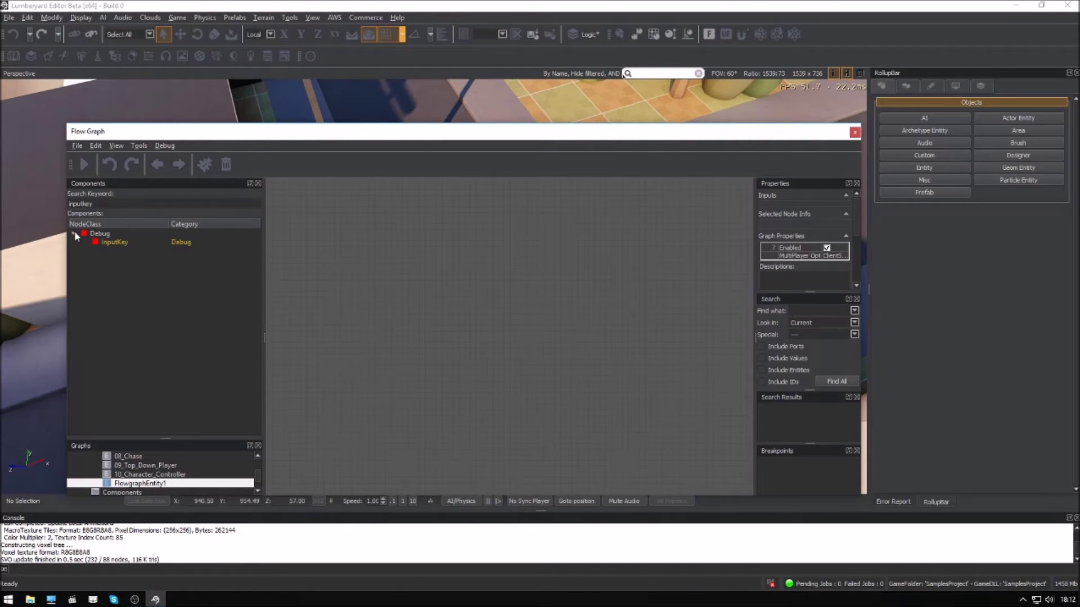
key("ctrl+a")
key("BackSpace")
left_click(74, 309)
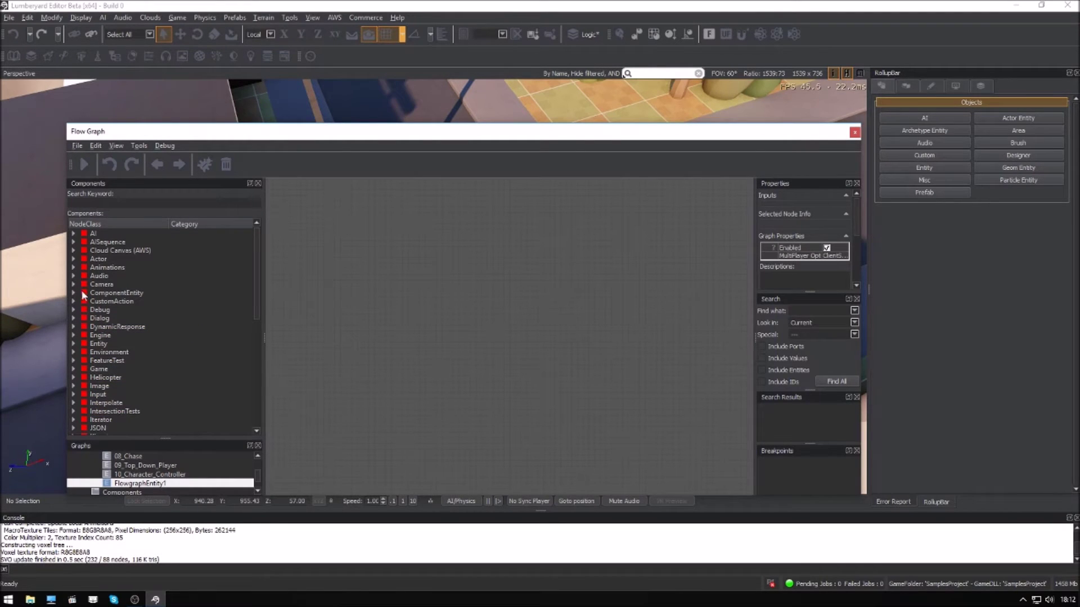
left_click(73, 378)
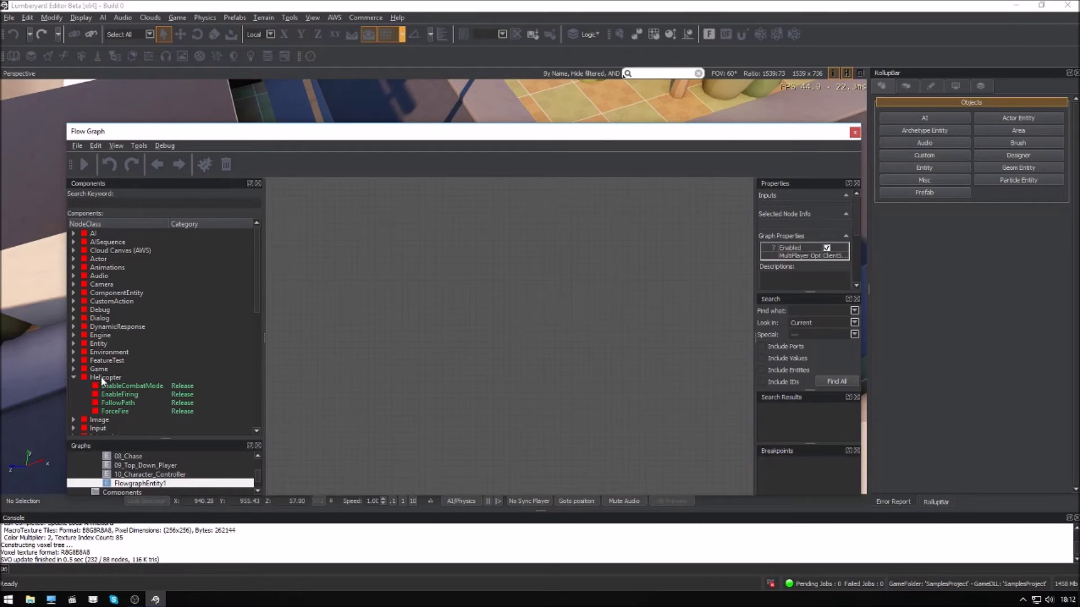
left_click(74, 377)
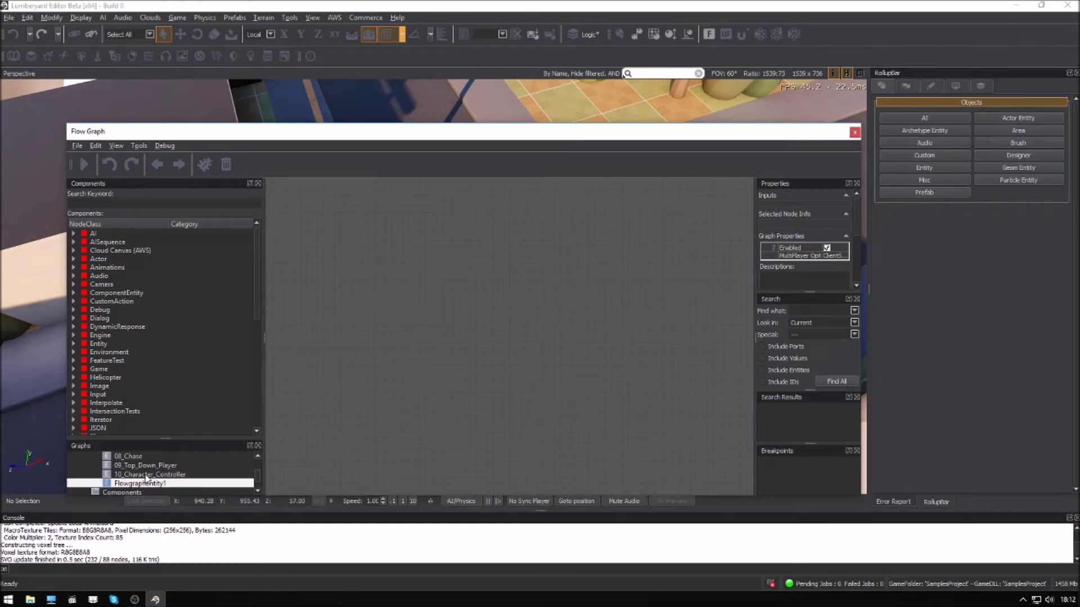
Expand the level's graphs and the Game category, and add a Game:Start node
left_click_drag(135, 438, 134, 396)
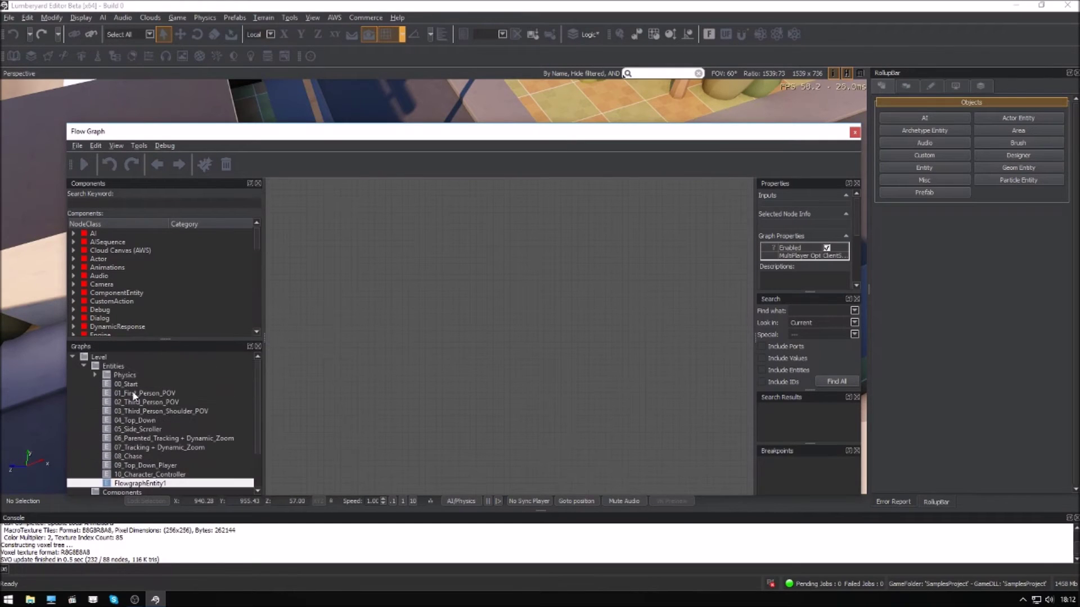
left_click(73, 357)
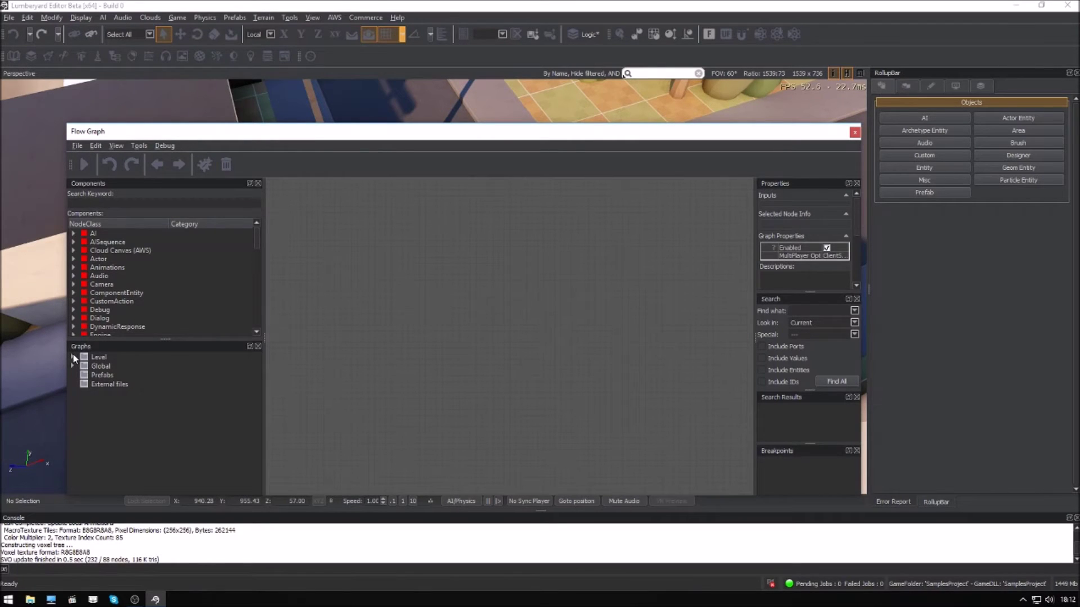
left_click(72, 356)
scroll(93, 394, "down", 1)
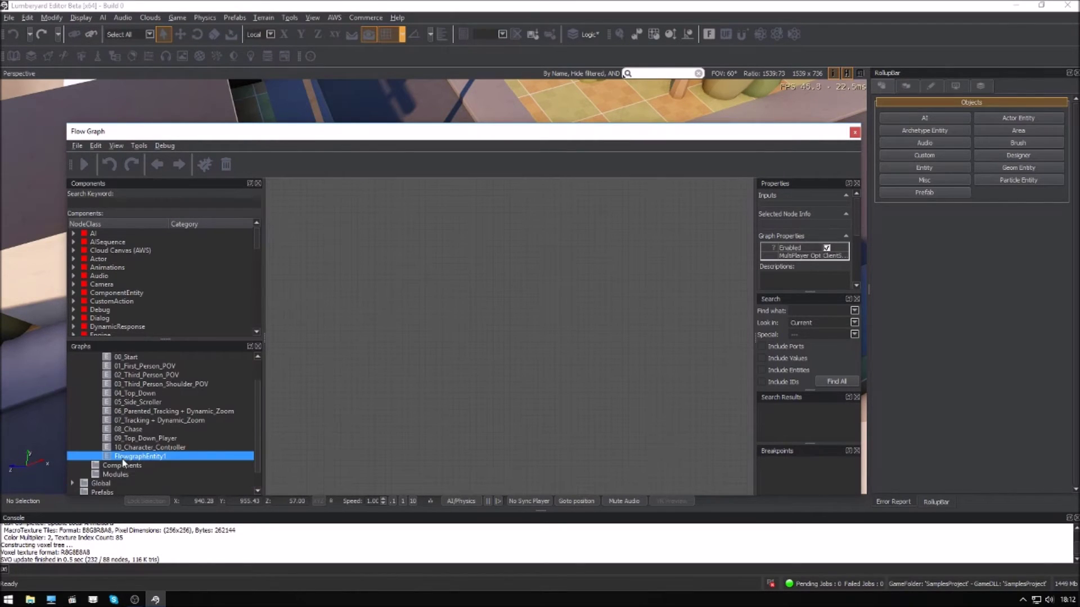
scroll(123, 457, "up", 1)
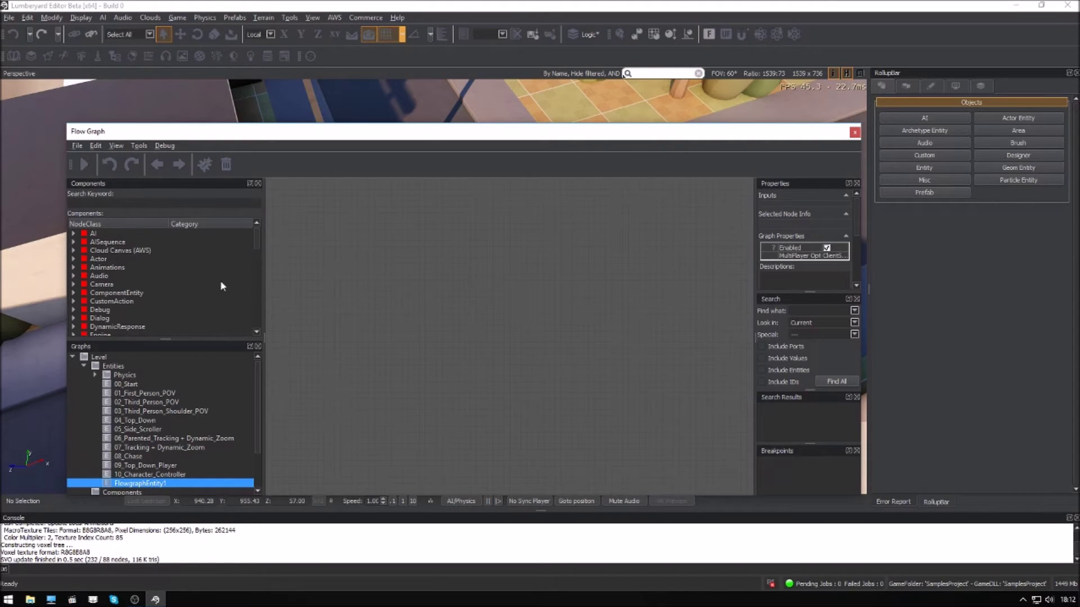
scroll(84, 295, "down", 2)
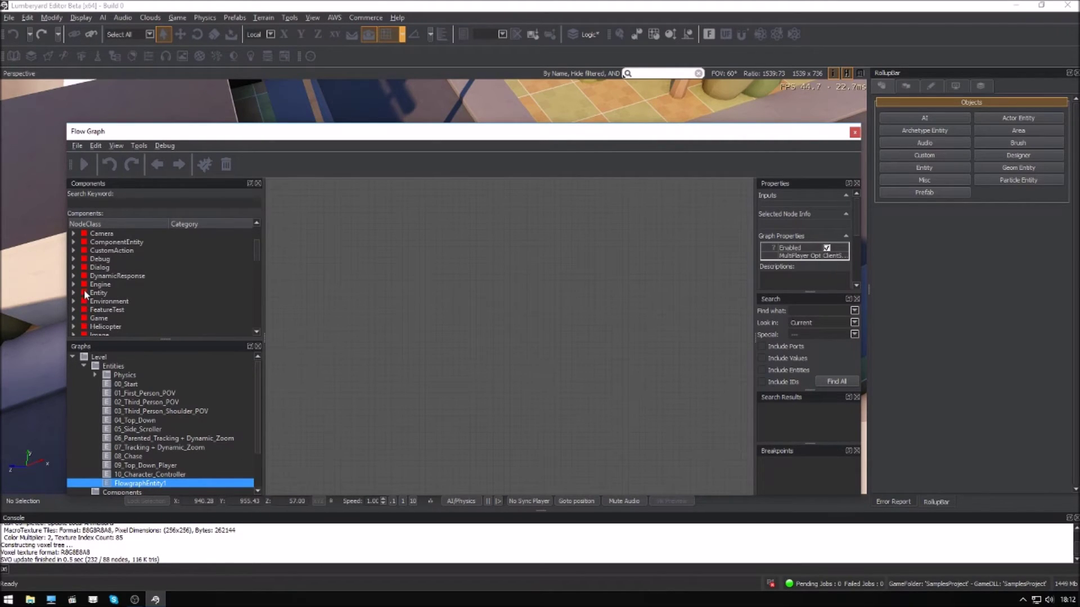
left_click(73, 318)
scroll(80, 302, "down", 4)
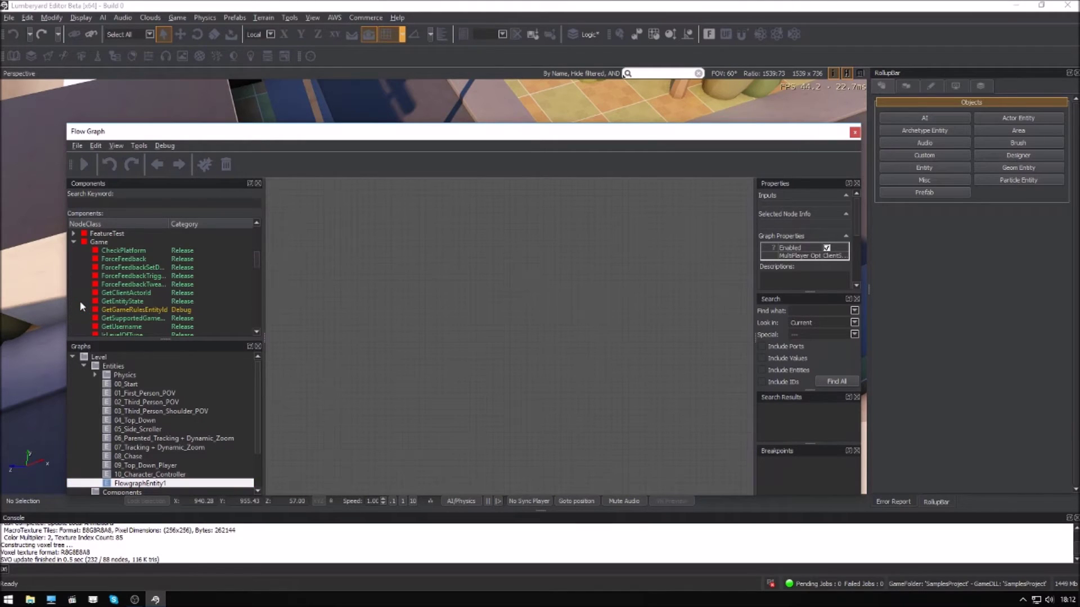
left_click_drag(108, 327, 336, 284)
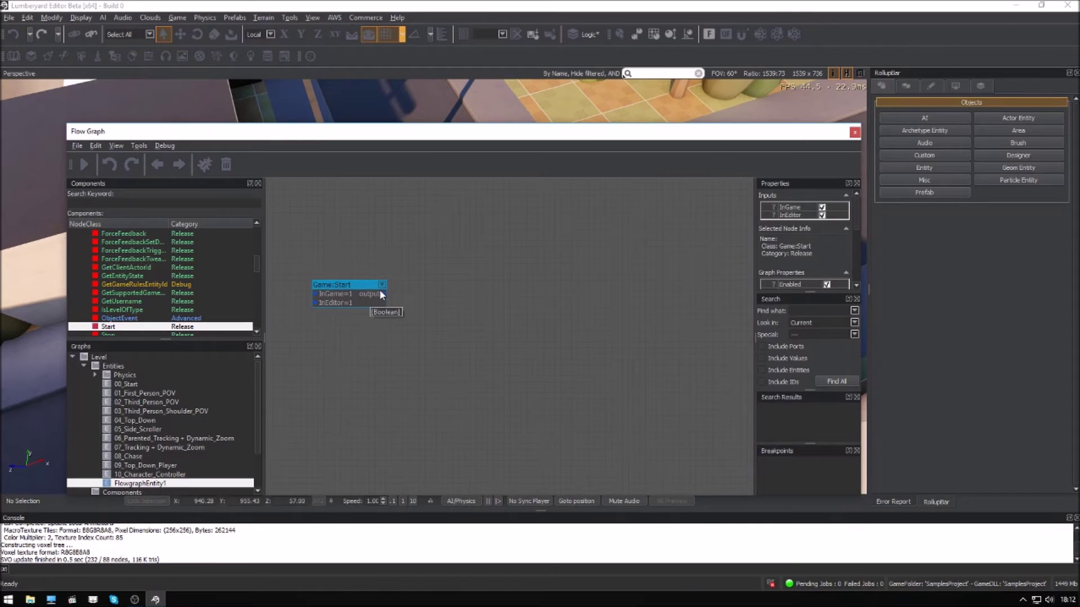
Add a UI:Canvas:Load node and wire Game:Start's output to its Activate input
scroll(89, 290, "up", 3)
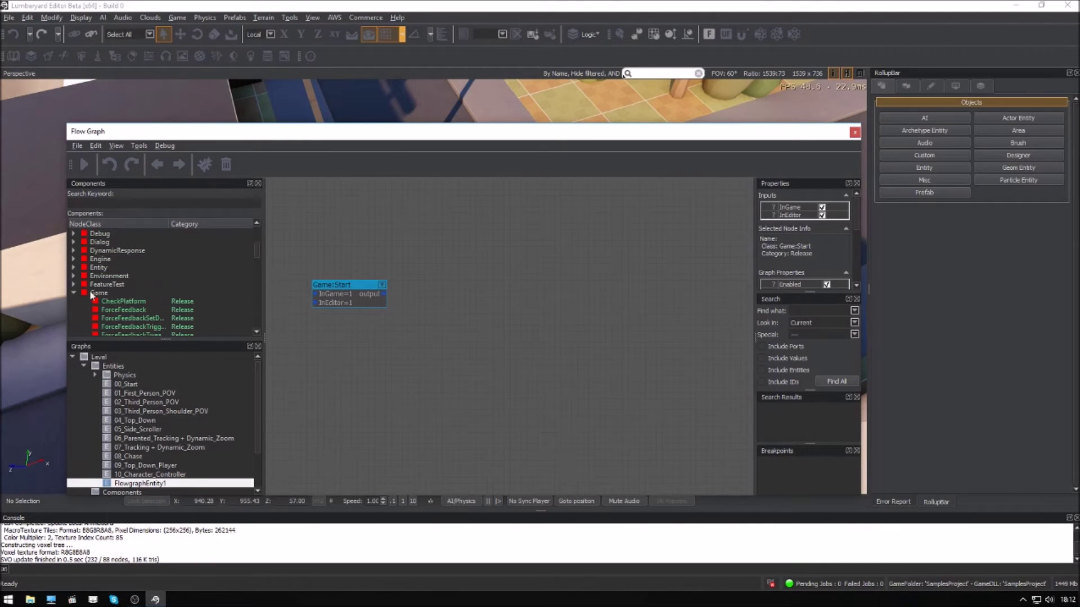
left_click(73, 292)
scroll(82, 303, "down", 7)
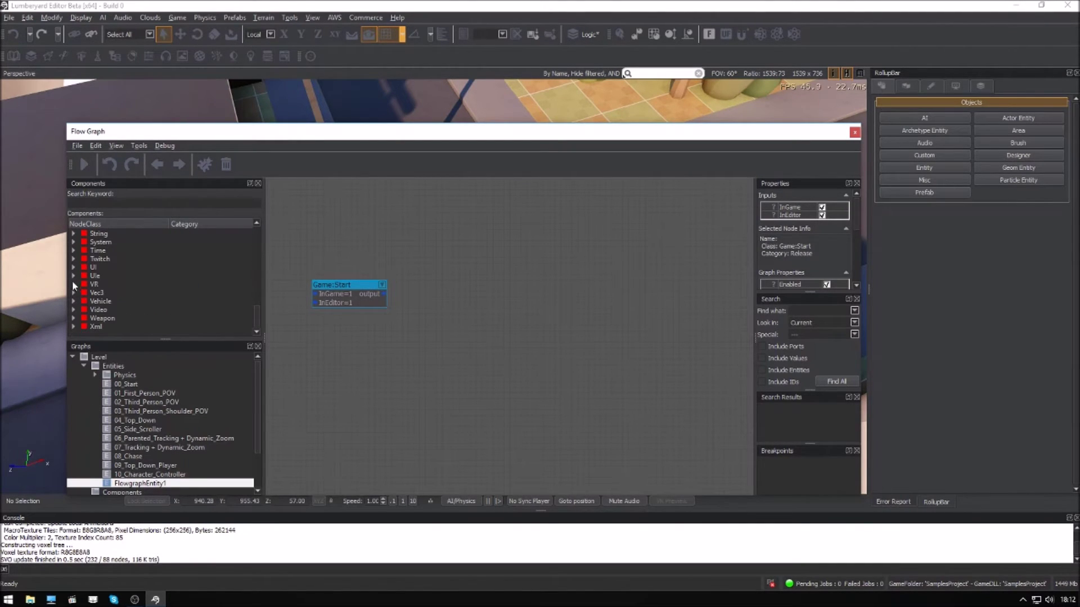
left_click(73, 268)
left_click(84, 284)
scroll(107, 277, "down", 5)
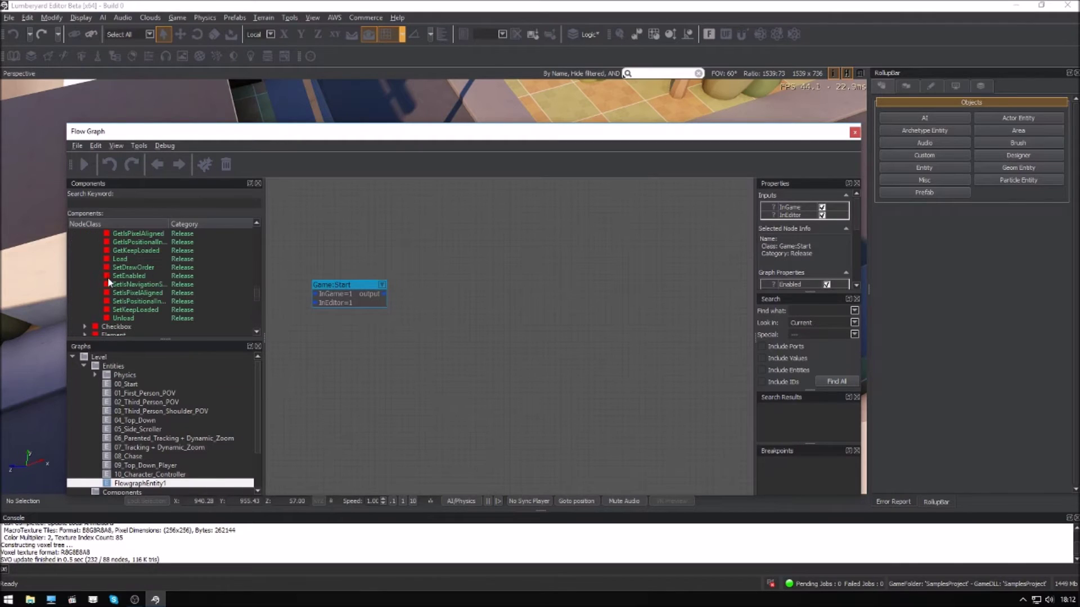
left_click_drag(124, 258, 469, 281)
left_click_drag(384, 294, 469, 291)
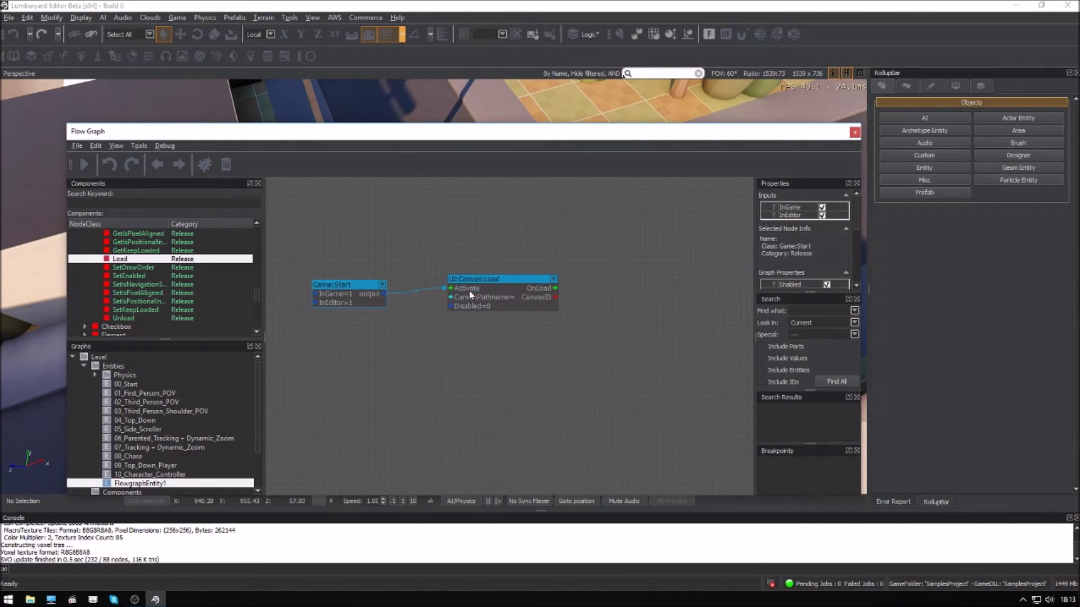
Set CanvasPathname to mainmenu.uicanvas and close the Flow Graph editor
double_click(471, 298)
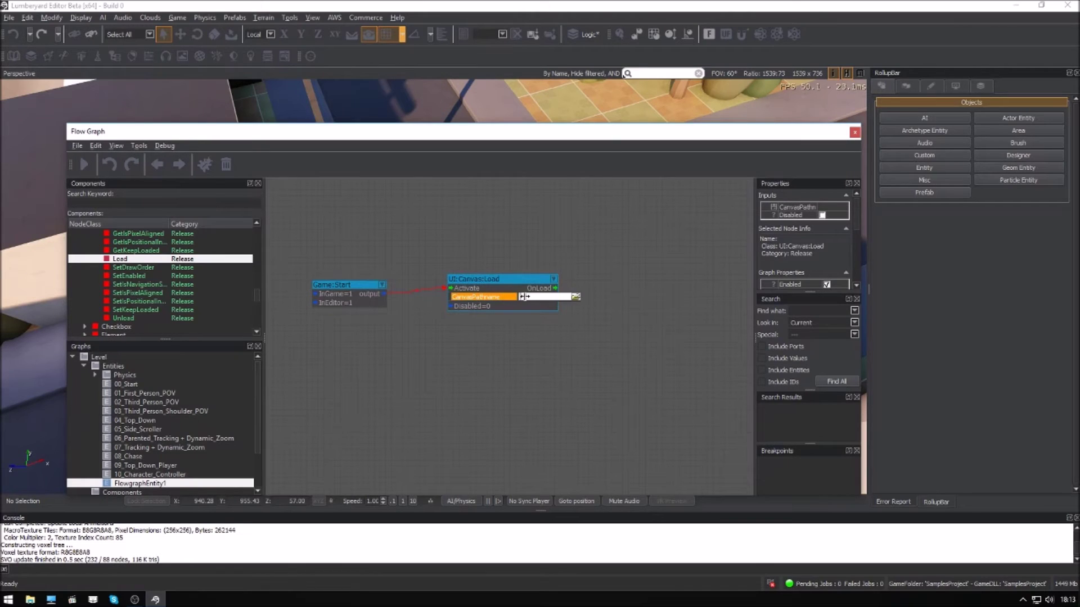
left_click(576, 297)
left_click(381, 212)
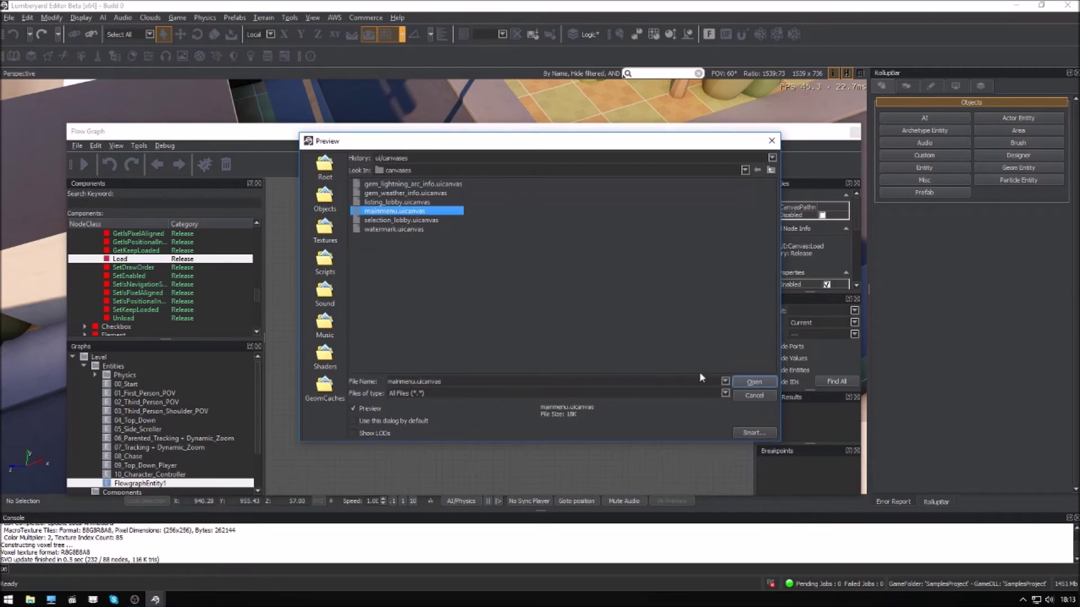
left_click(748, 381)
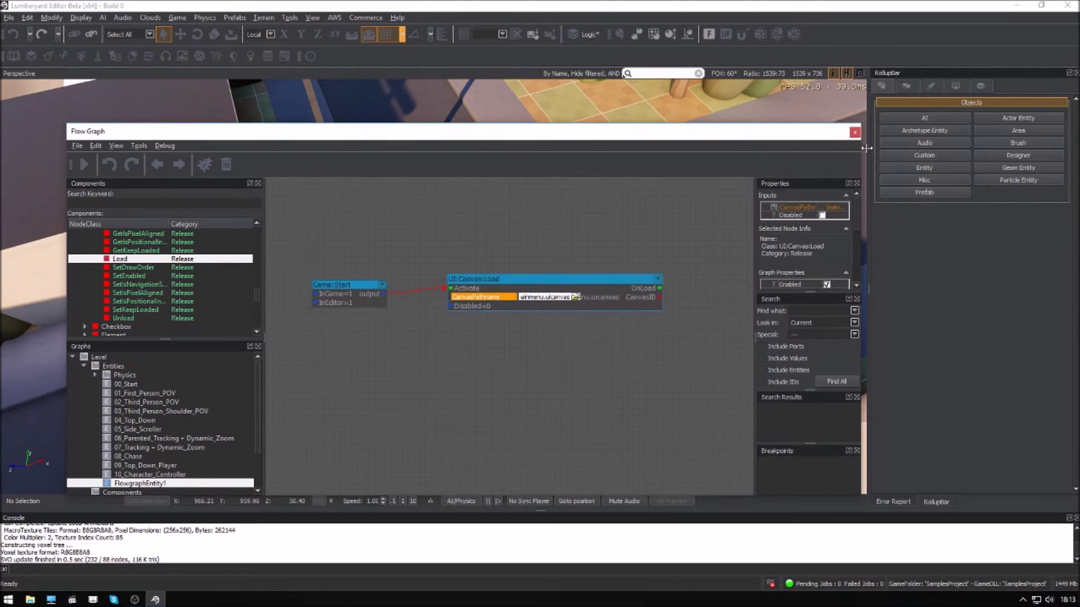
left_click(854, 132)
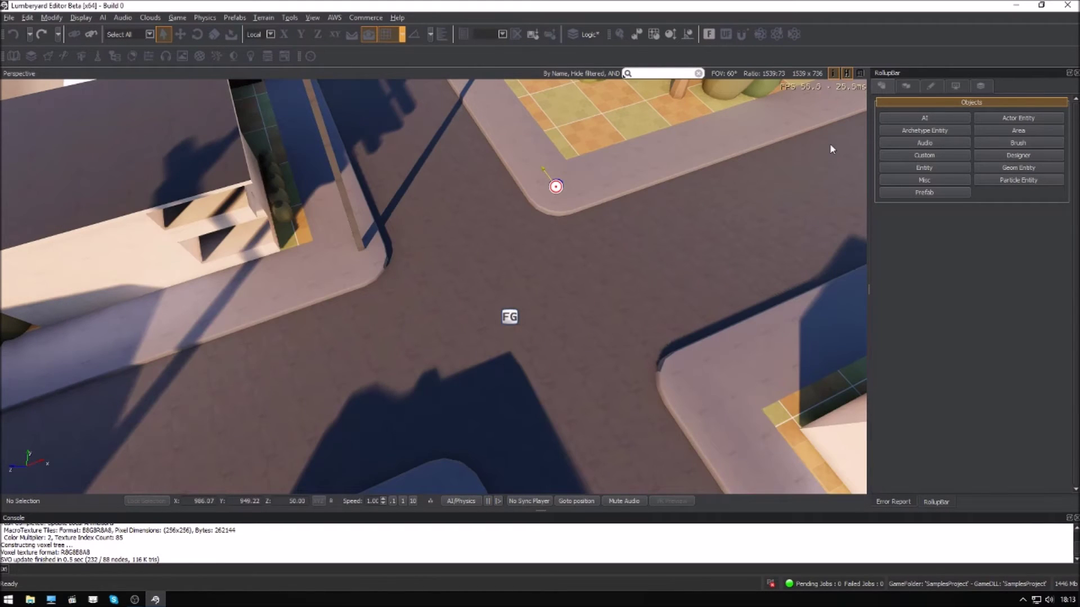
Test the main menu in game mode, then reopen the Flow Graph editor
key("ctrl+g")
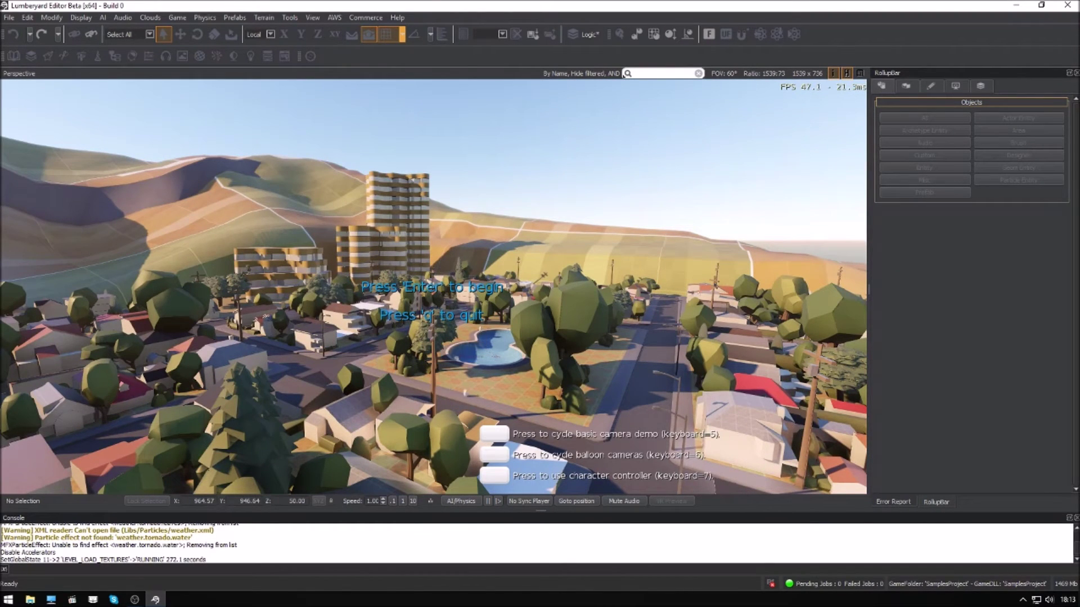
key("Escape")
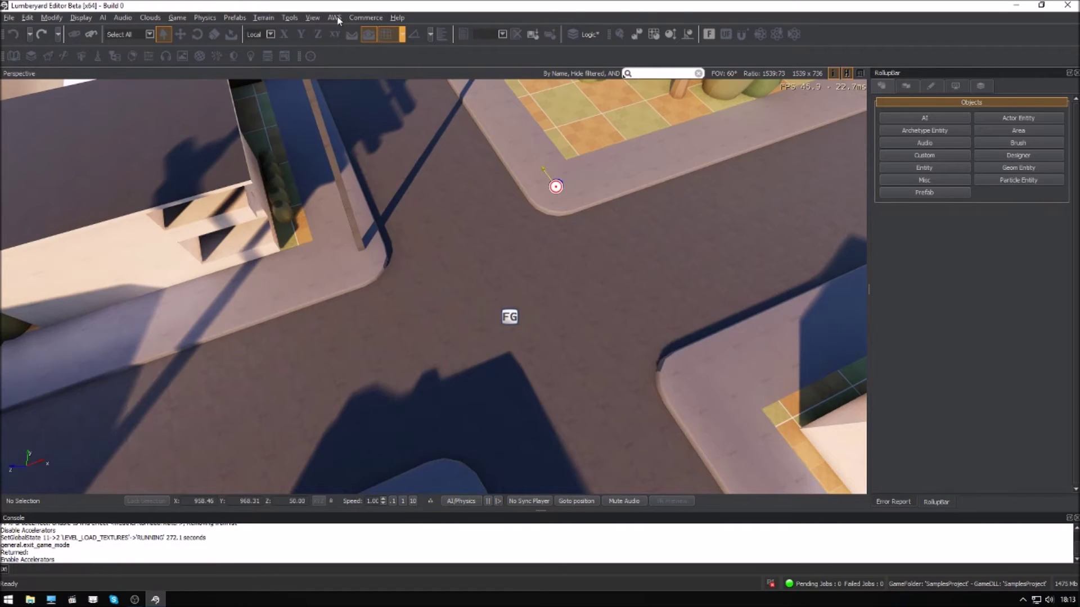
left_click(313, 17)
mouse_move(330, 31)
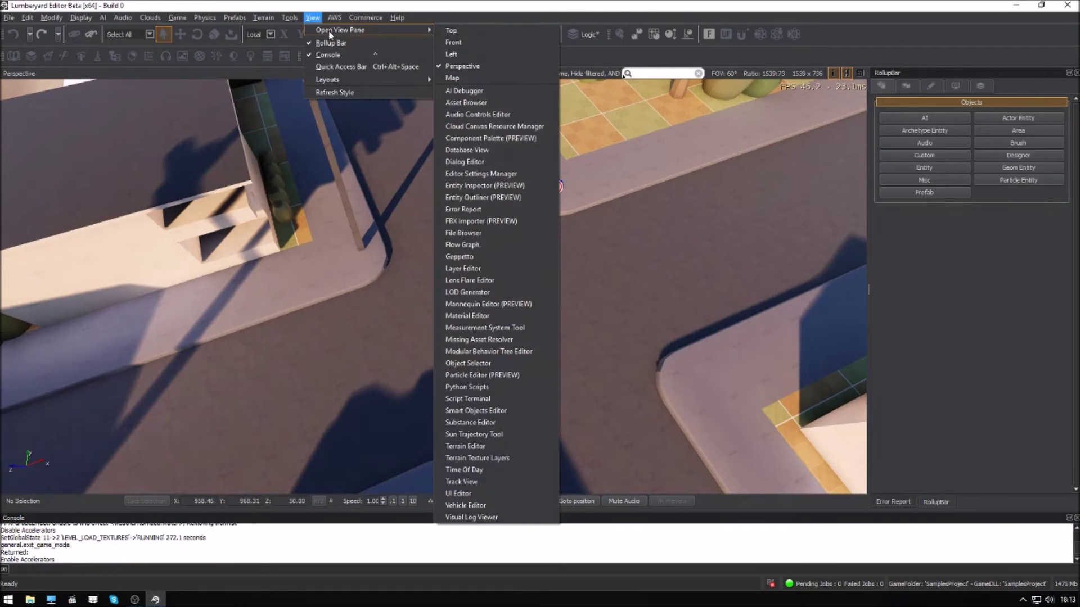
left_click(464, 245)
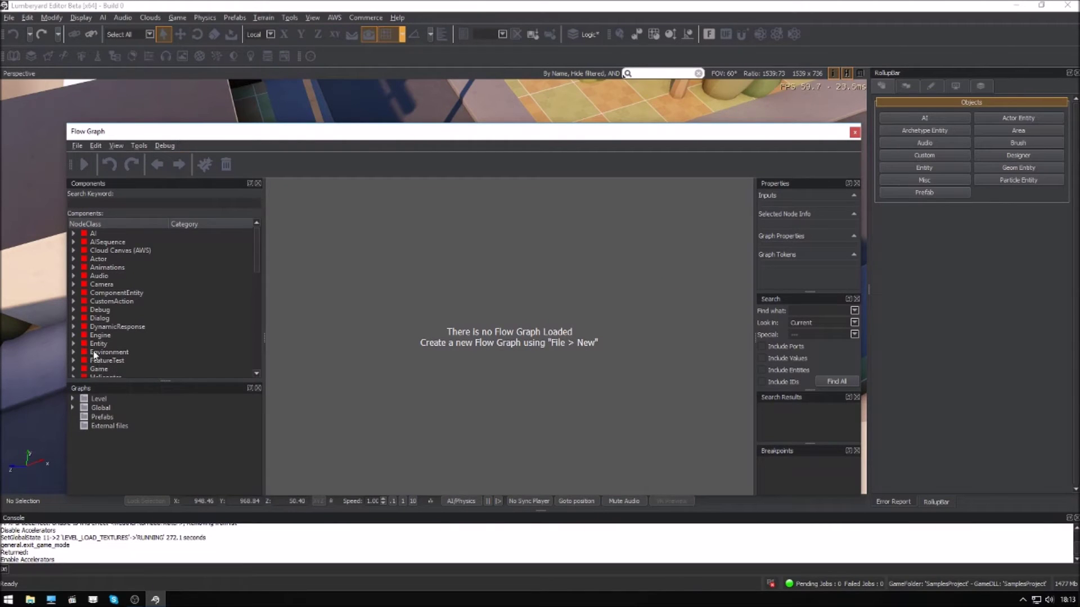
scroll(94, 355, "down", 2)
Load FlowgraphEntity1's graph in the Flow Graph editor
left_click(72, 398)
scroll(97, 429, "down", 3)
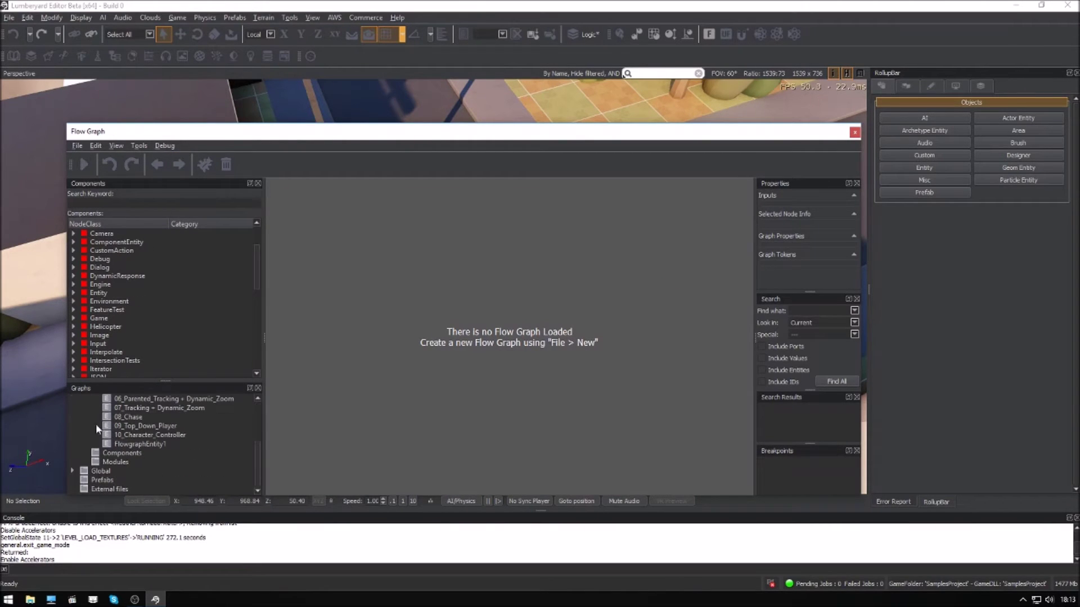
left_click(130, 444)
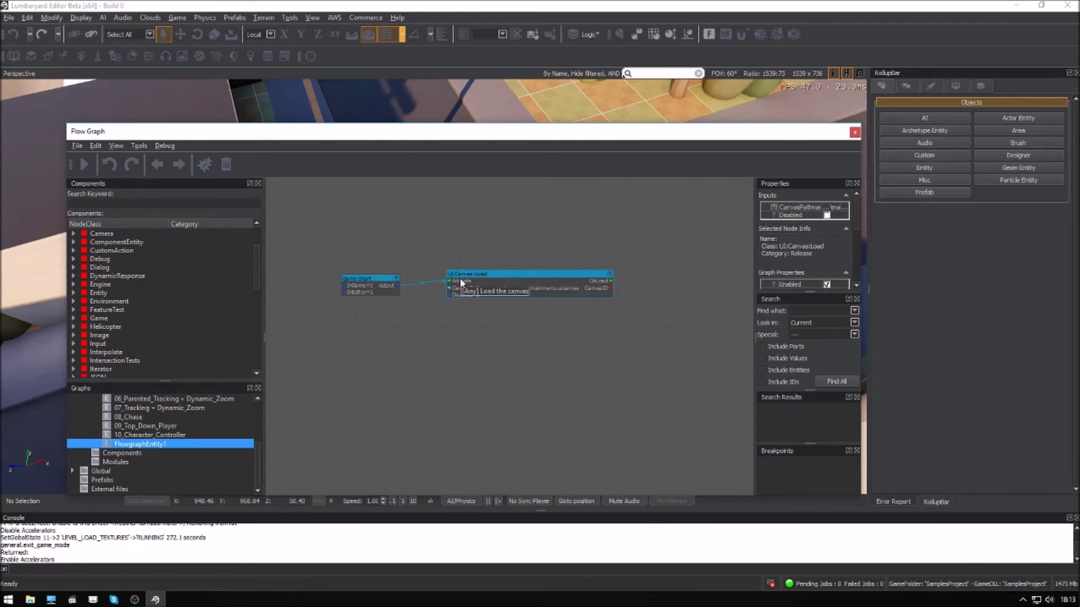
scroll(394, 276, "up", 2)
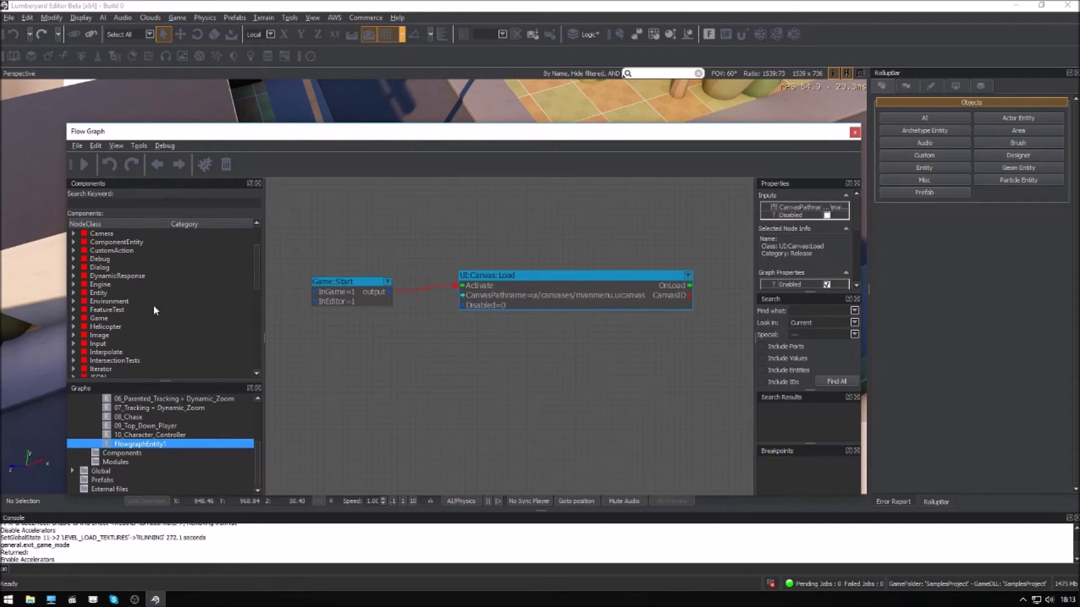
left_click(72, 342)
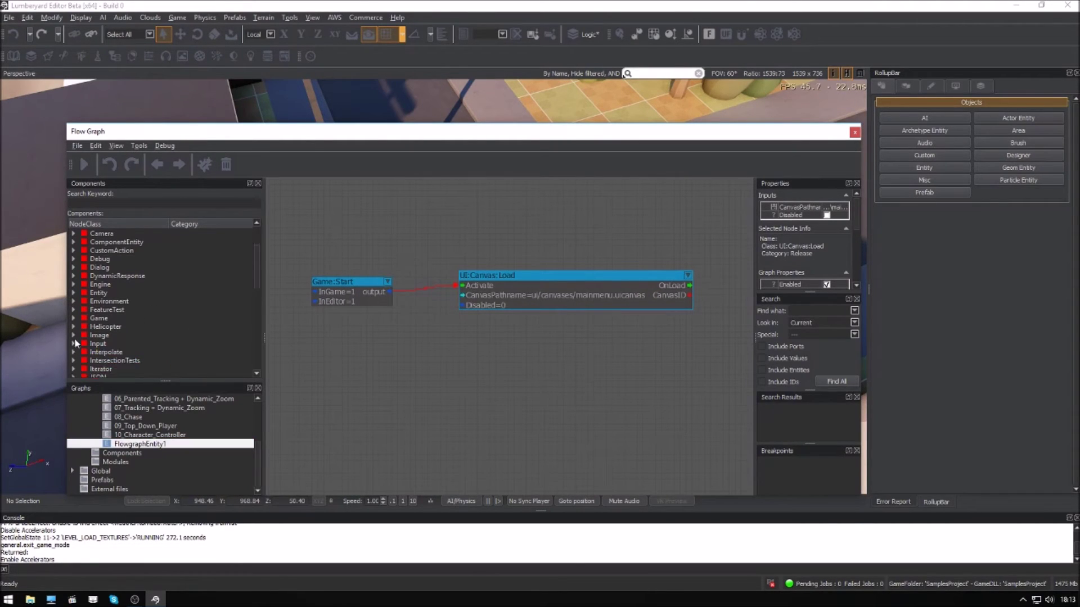
scroll(75, 343, "up", 1)
Add two Debug:InputKey nodes, setting their keys to Enter and q
left_click(73, 284)
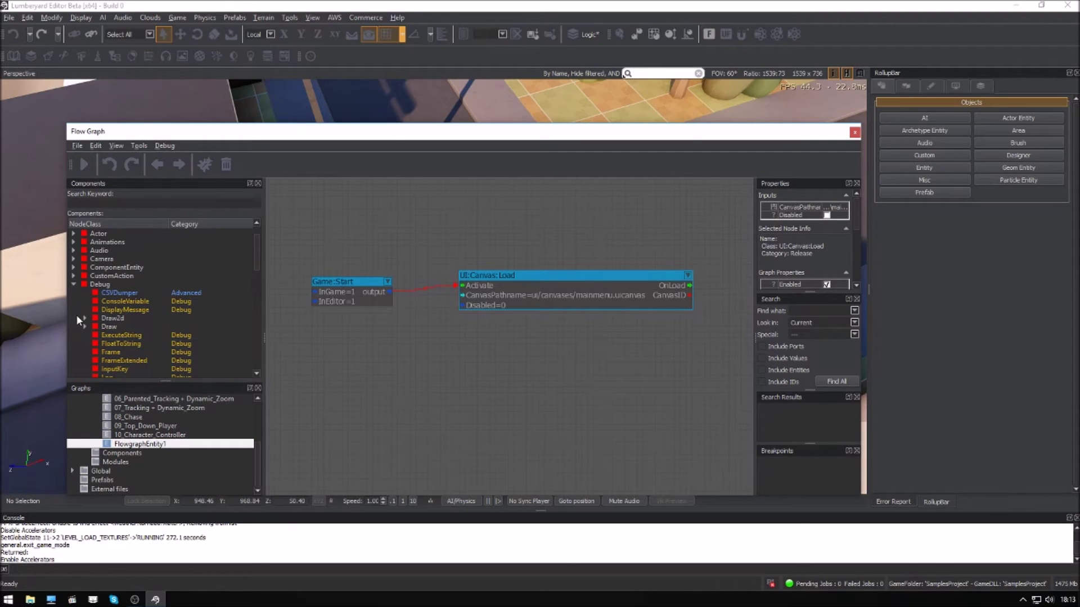
scroll(77, 315, "down", 2)
left_click_drag(115, 318, 498, 333)
left_click_drag(108, 325, 518, 407)
double_click(521, 373)
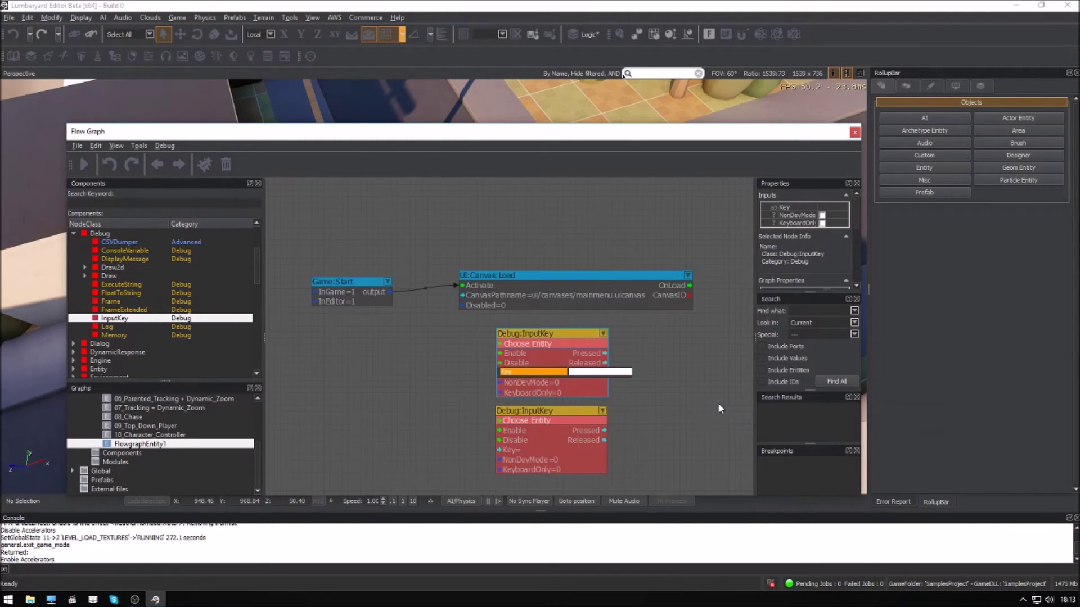
key("Return")
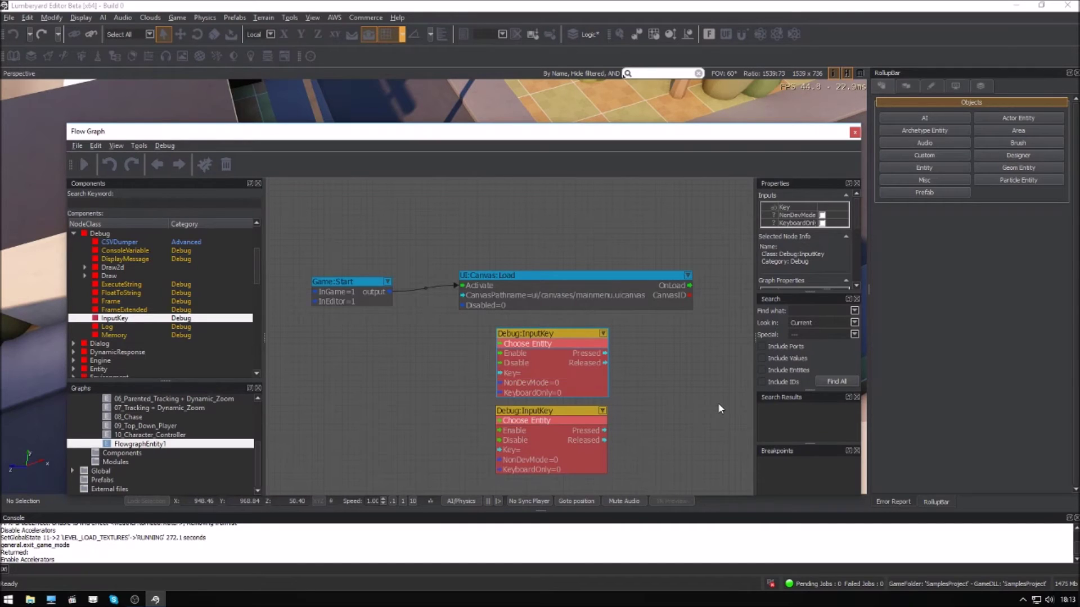
double_click(511, 374)
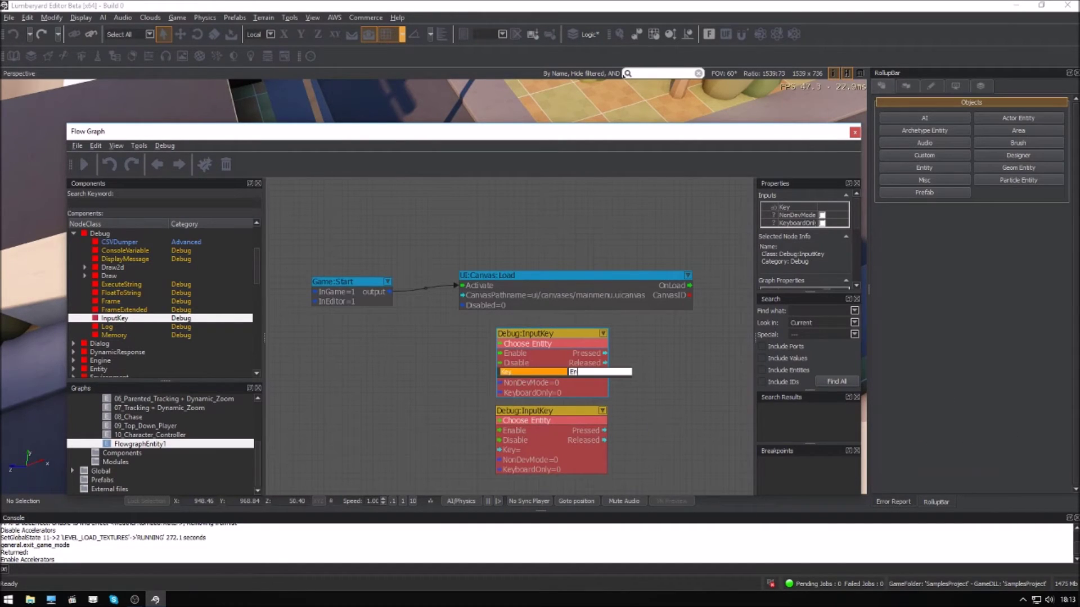
key("Return")
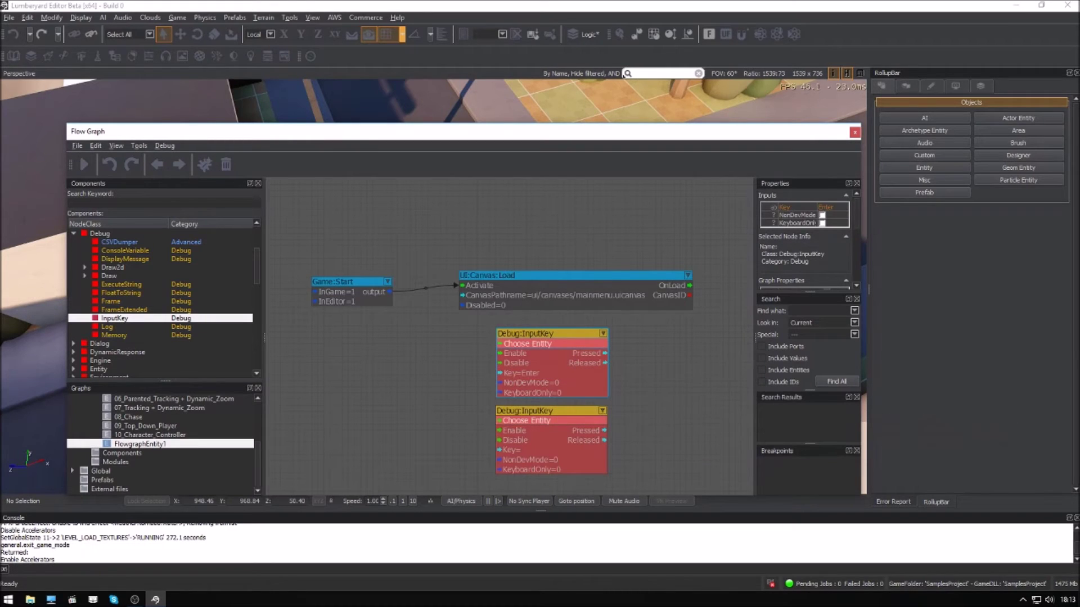
double_click(510, 451)
type("c")
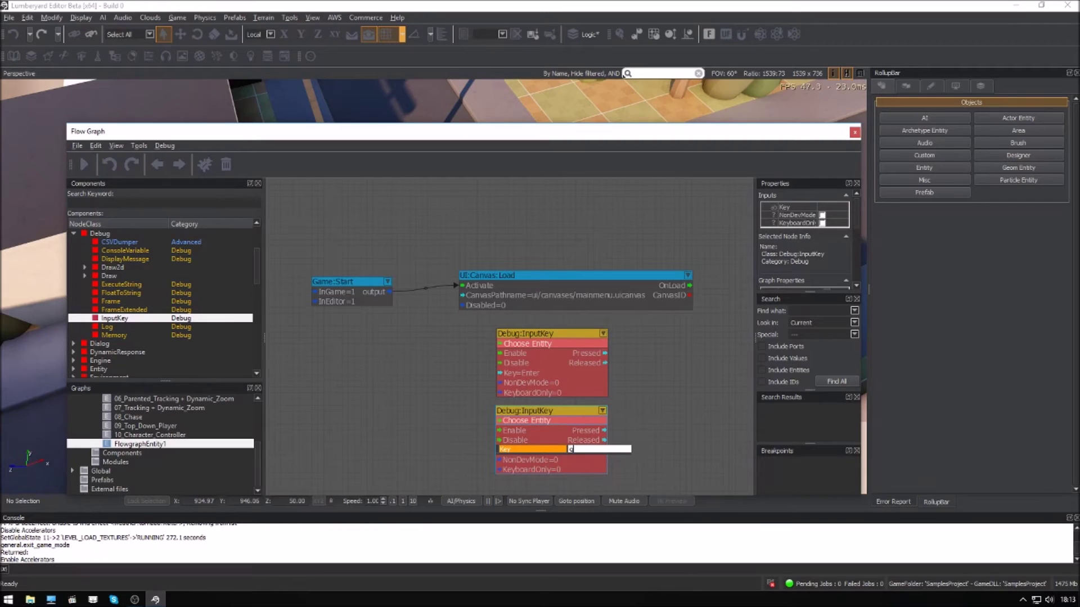
key("Return")
Add a Mission:LoadNextLevel node with NextLevel GameLevel, activated by the Enter key press
right_click_drag(399, 371, 295, 353)
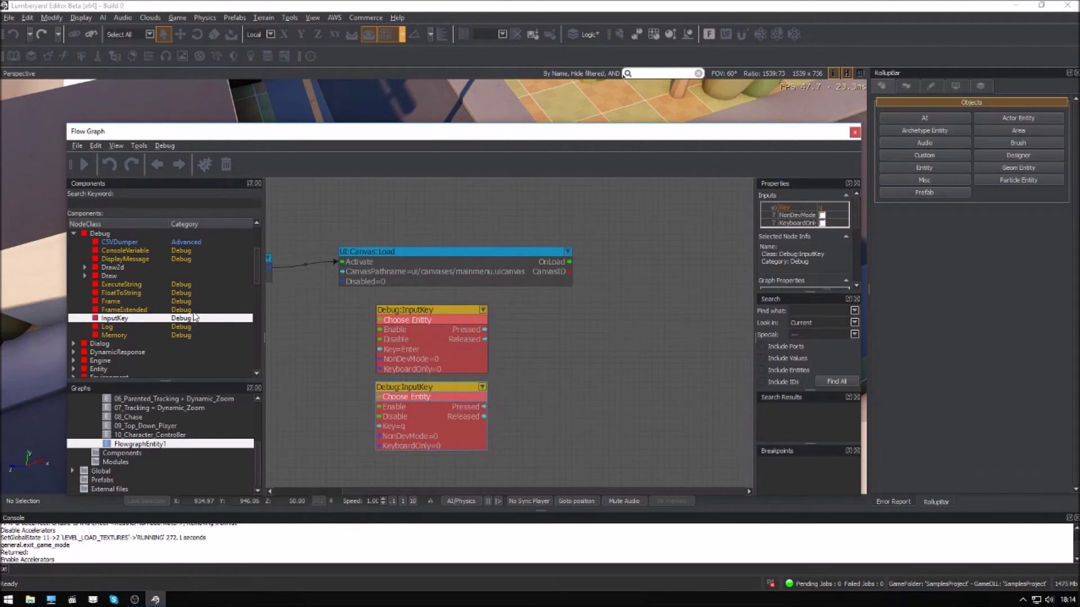
scroll(184, 319, "down", 7)
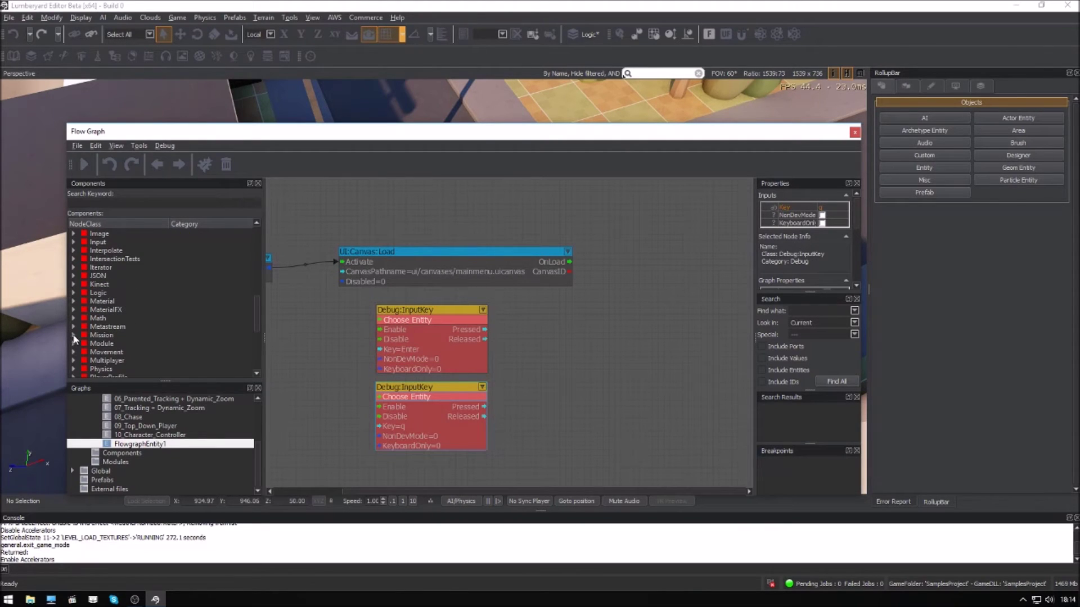
left_click(74, 336)
scroll(77, 330, "down", 3)
left_click_drag(115, 335, 590, 323)
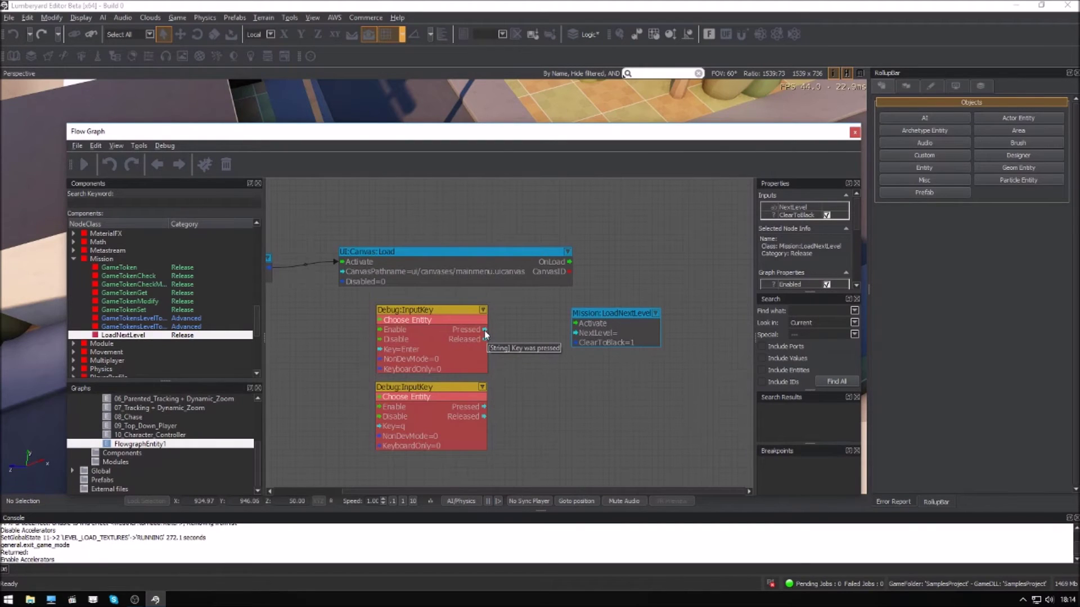
left_click_drag(484, 330, 574, 323)
double_click(598, 335)
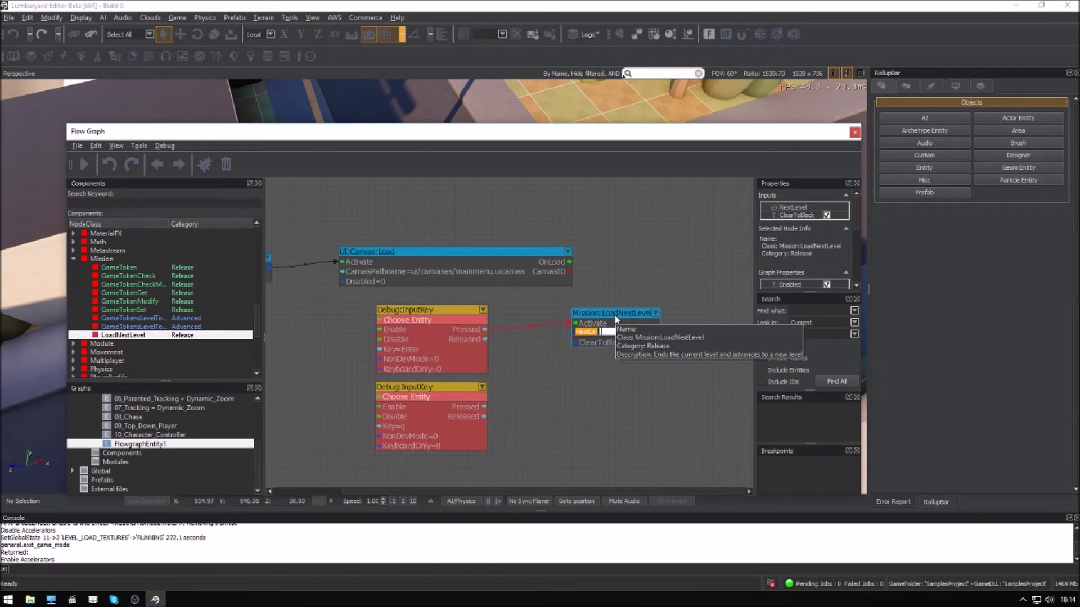
type("GameLevel")
key("Return")
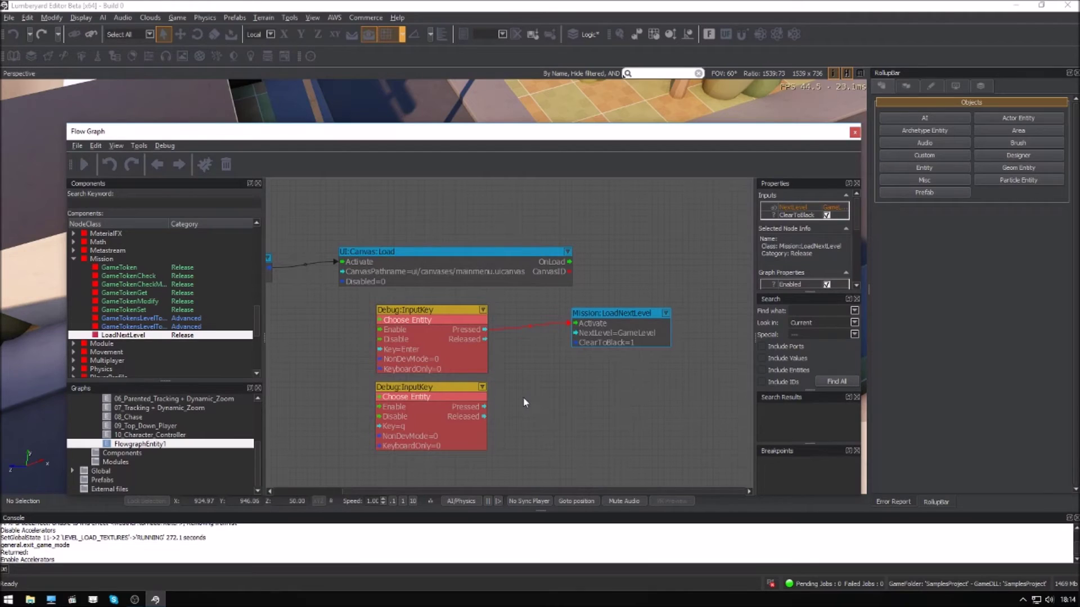
left_click(407, 397)
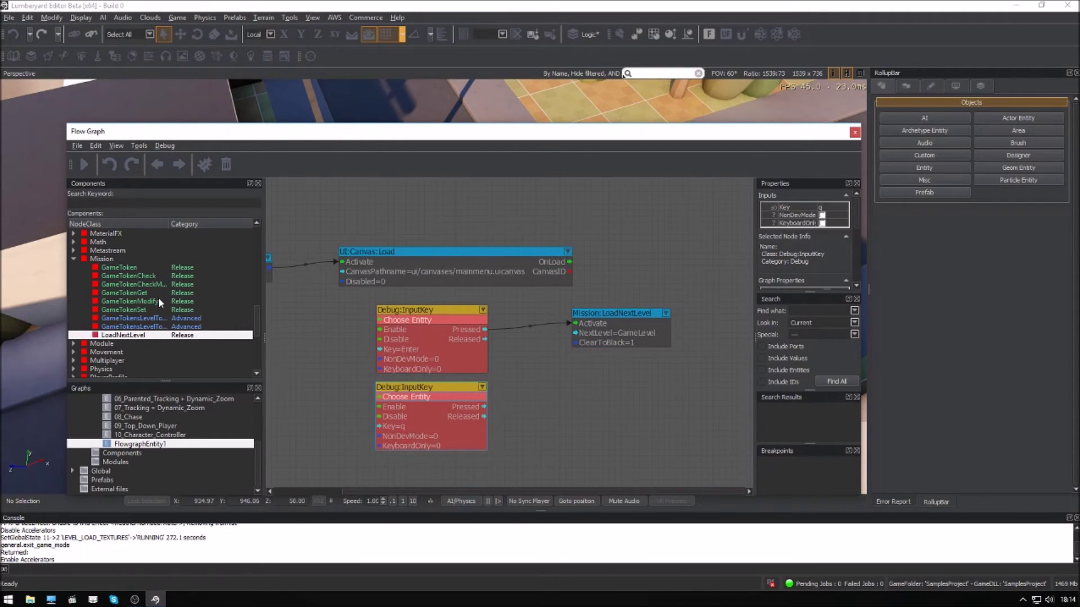
Add a Debug:ExecuteString node with String 'quit', triggered by the q key's Pressed output
left_click(135, 205)
type("executestring")
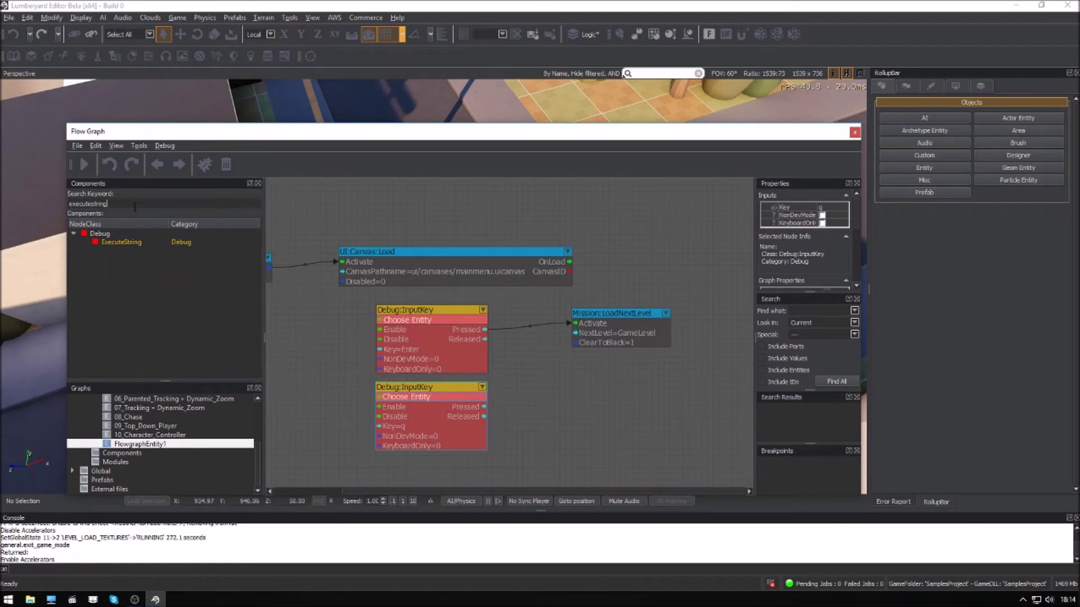
left_click_drag(119, 247, 581, 391)
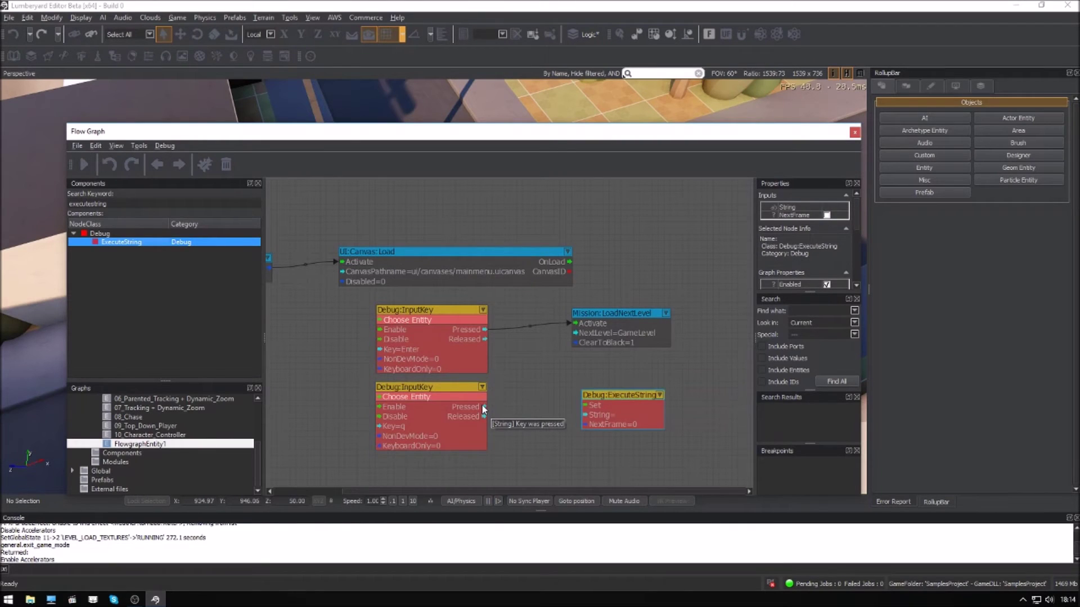
left_click_drag(481, 405, 596, 404)
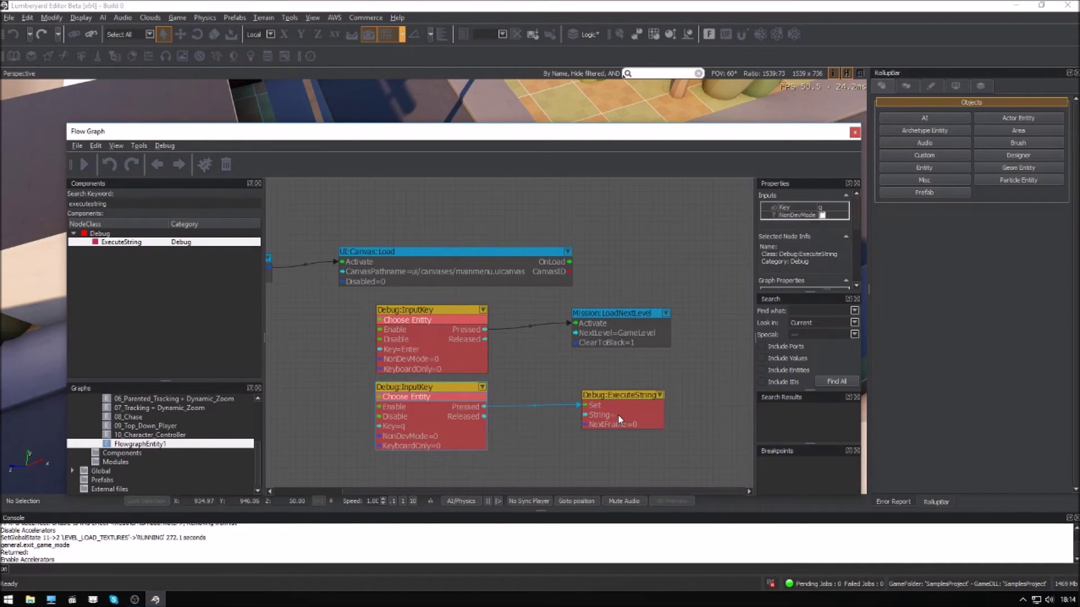
left_click(619, 415)
double_click(596, 418)
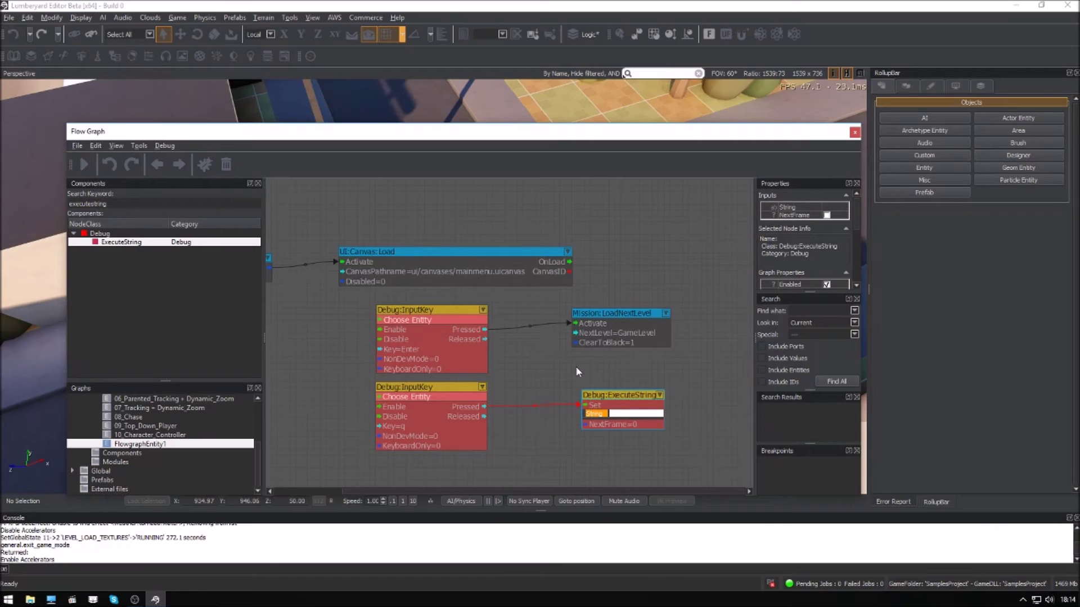
type("quit")
key("Return")
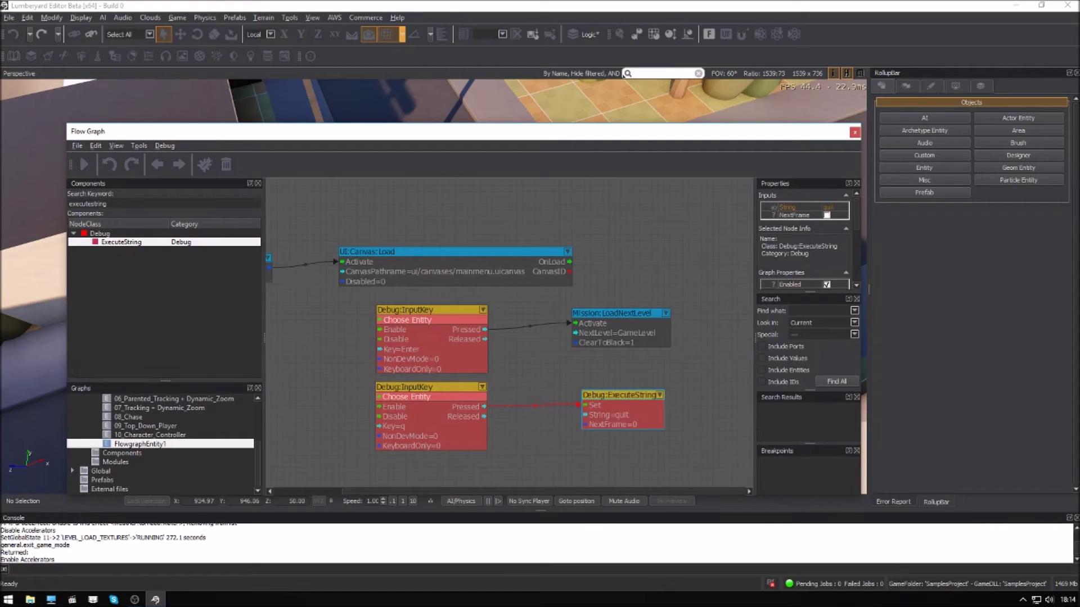
left_click(541, 391)
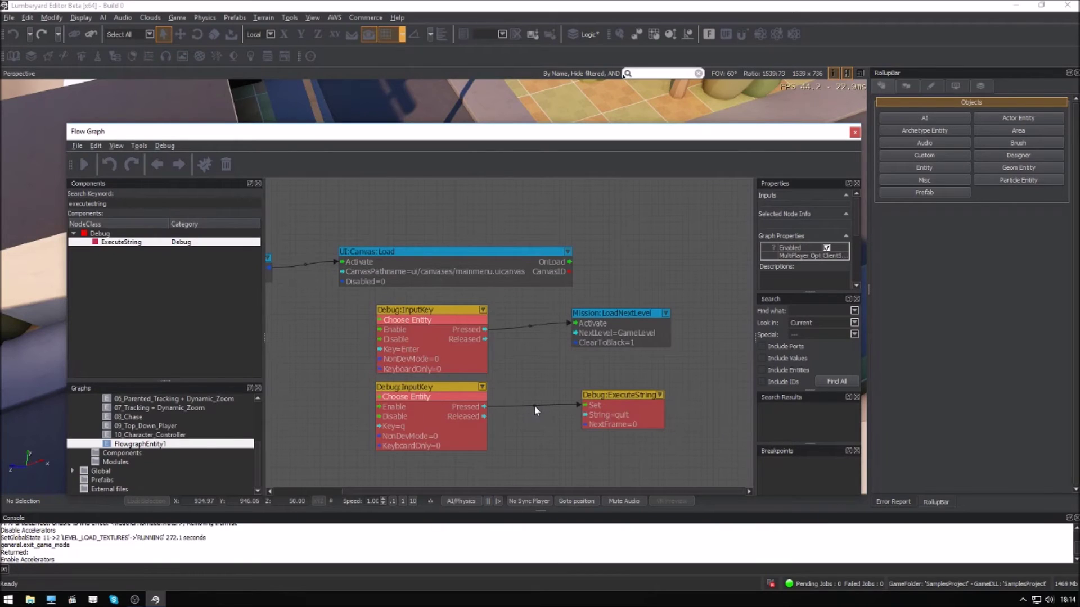
scroll(332, 366, "down", 3)
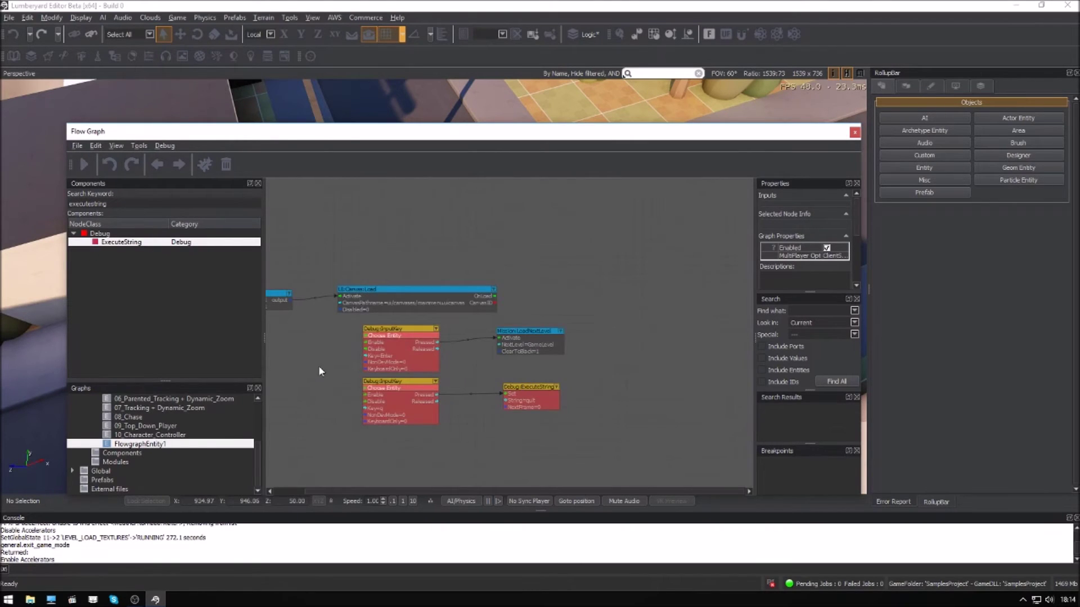
scroll(405, 360, "up", 3)
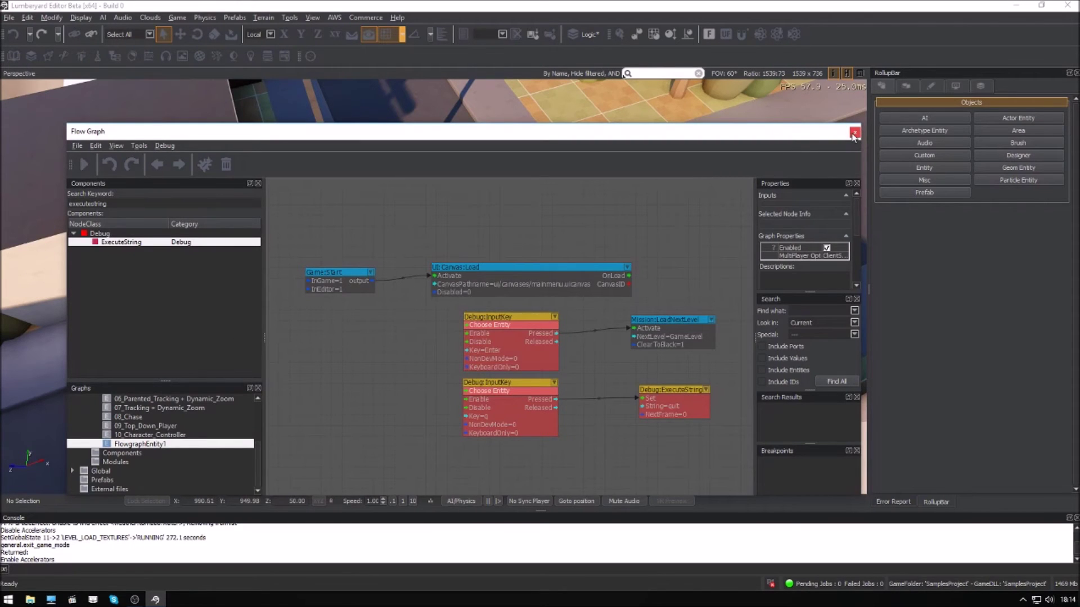
Close the Flow Graph window and pull the viewport camera back over the park
left_click(854, 134)
left_click(523, 319)
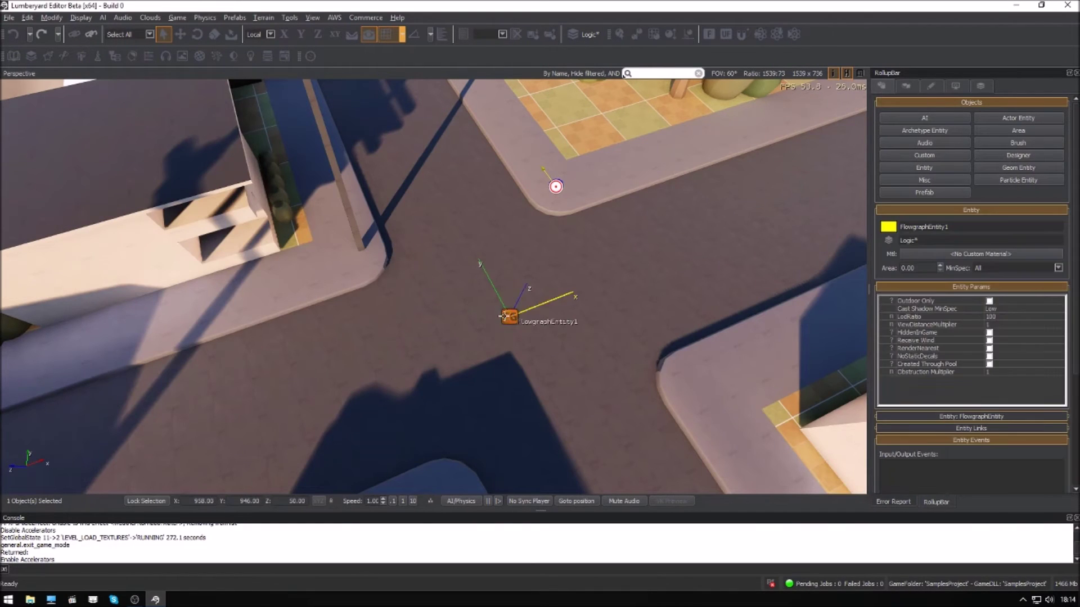
scroll(292, 386, "up", 2)
right_click(290, 386)
left_click(247, 405)
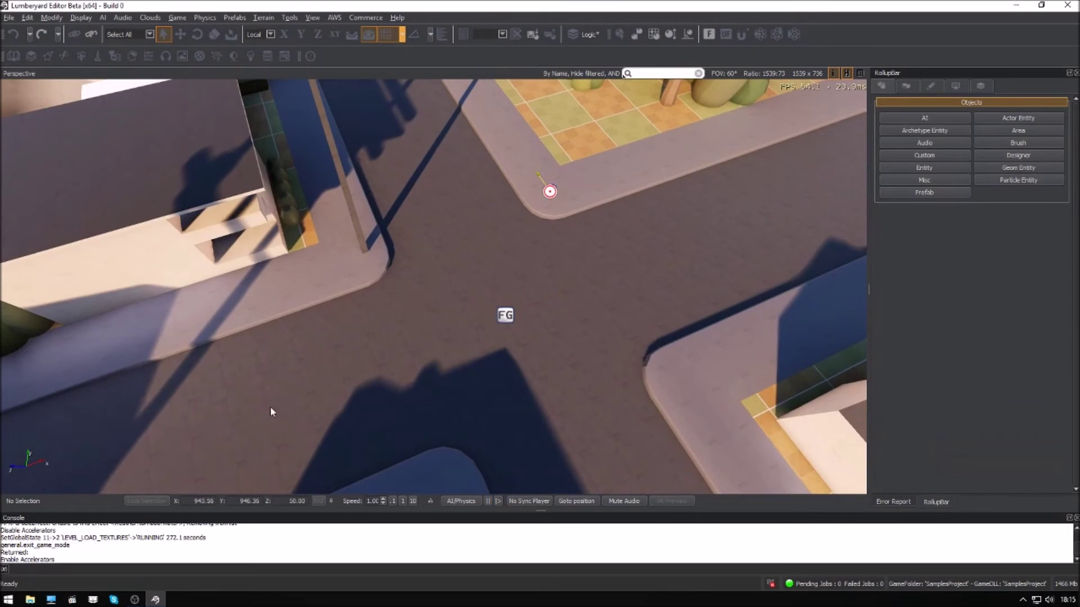
right_click_drag(270, 406, 296, 464)
scroll(293, 438, "down", 2)
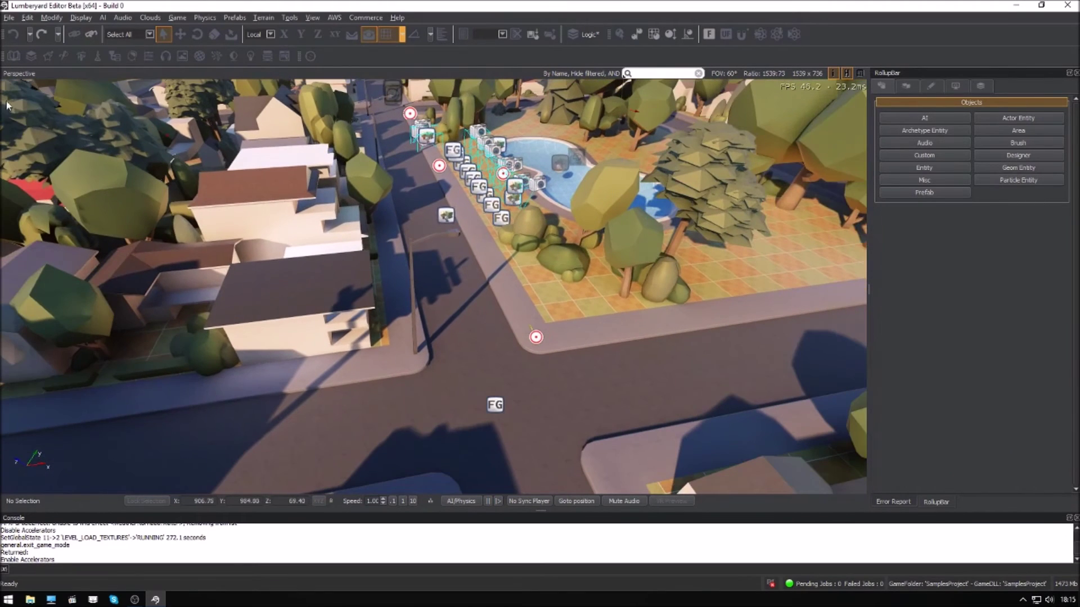
Save the Camera_Sample level and export it to the engine
left_click(9, 18)
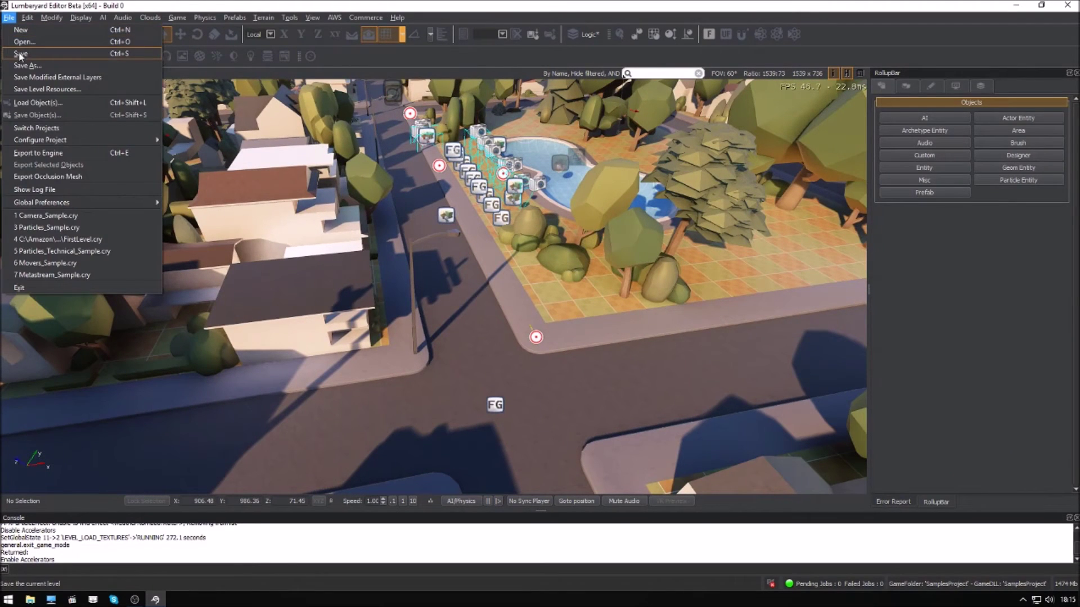
left_click(21, 55)
left_click(9, 18)
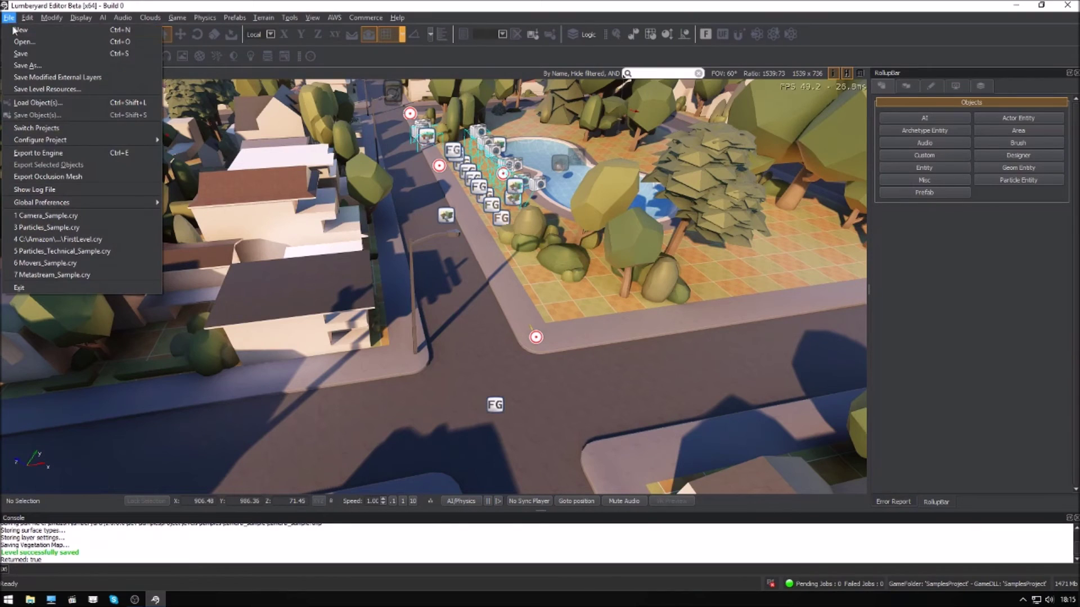
left_click(32, 154)
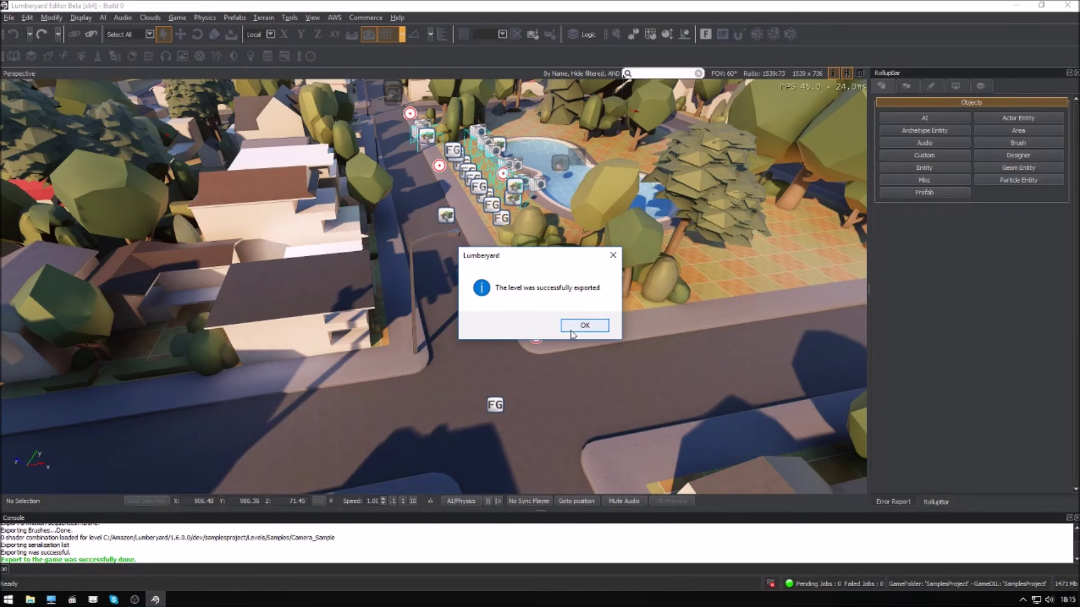
left_click(570, 331)
left_click(9, 18)
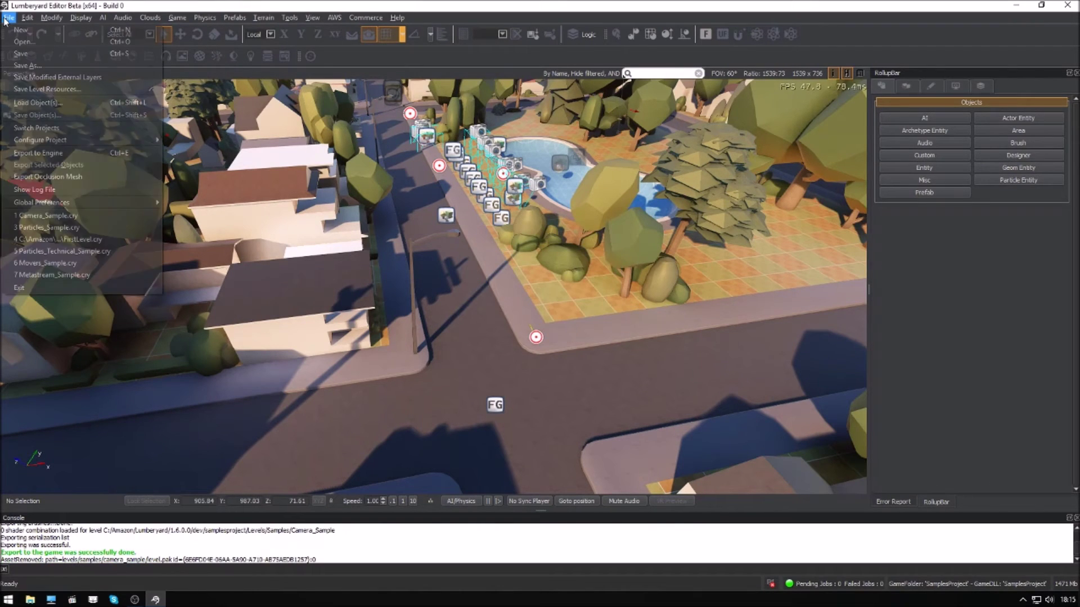
Create a new level named GameLevel, generate its terrain texture, and maximize the editor
left_click(20, 30)
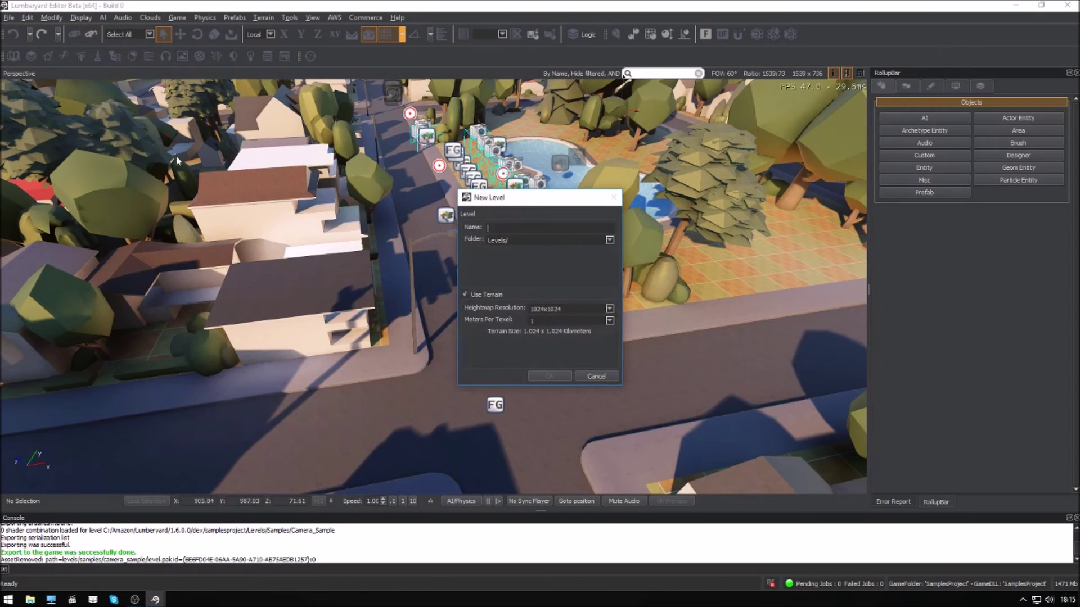
type("Ga")
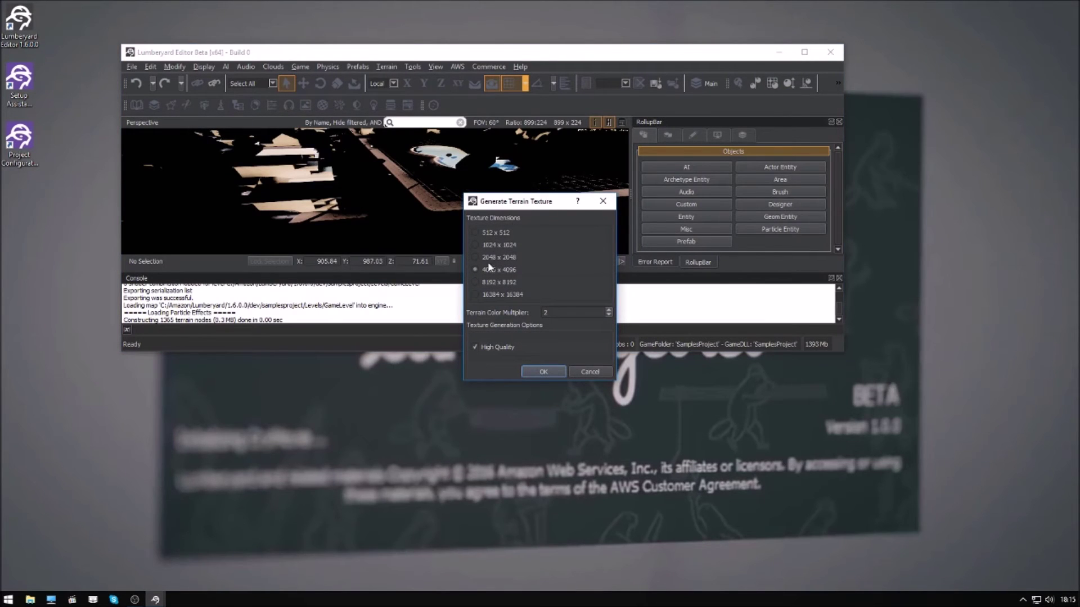
left_click(537, 373)
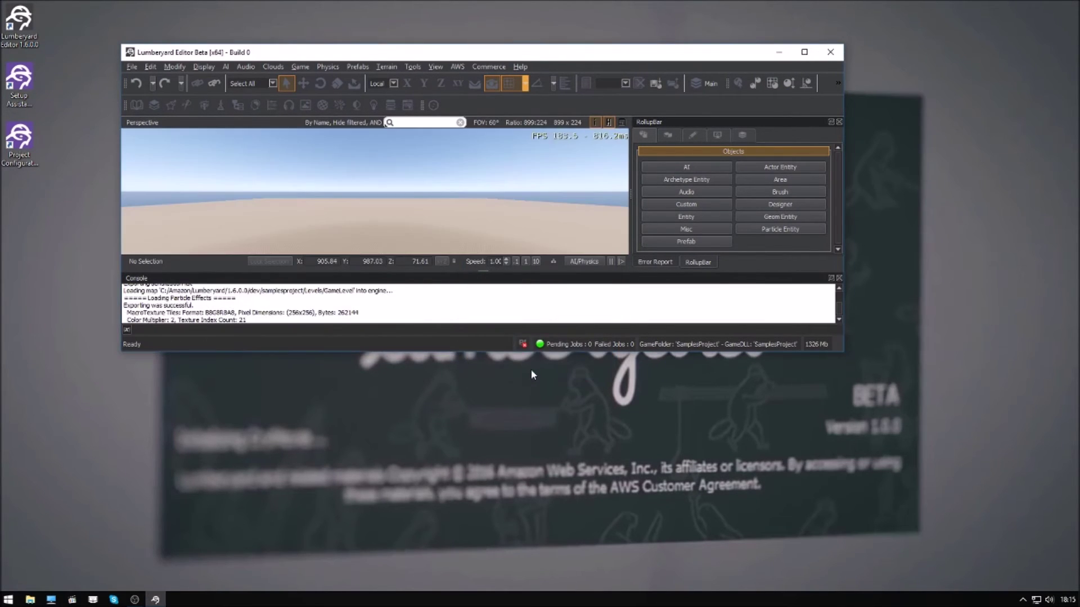
left_click(804, 53)
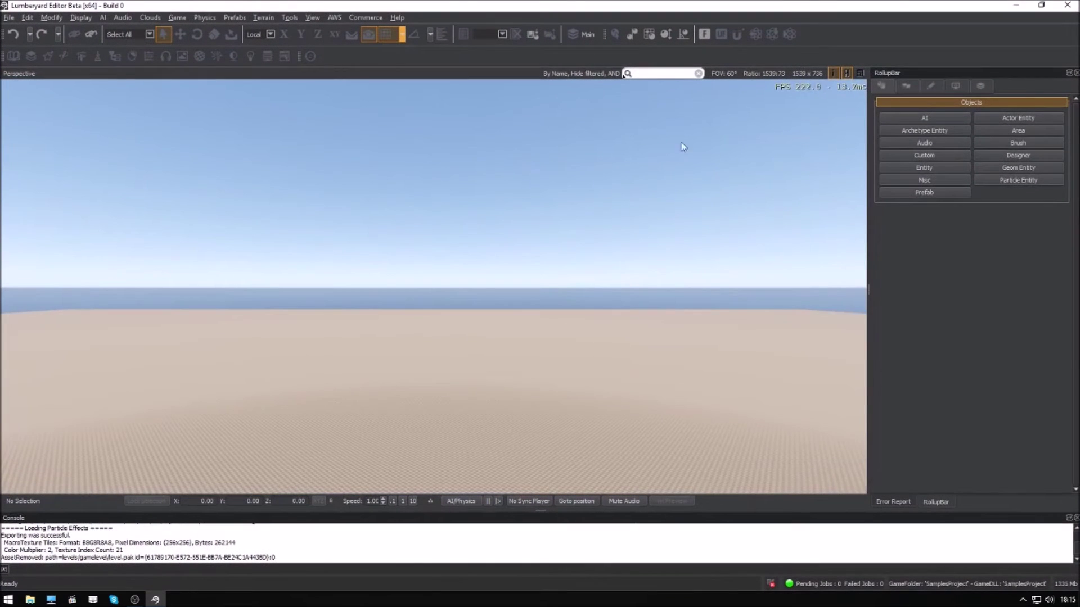
right_click_drag(374, 326, 374, 284)
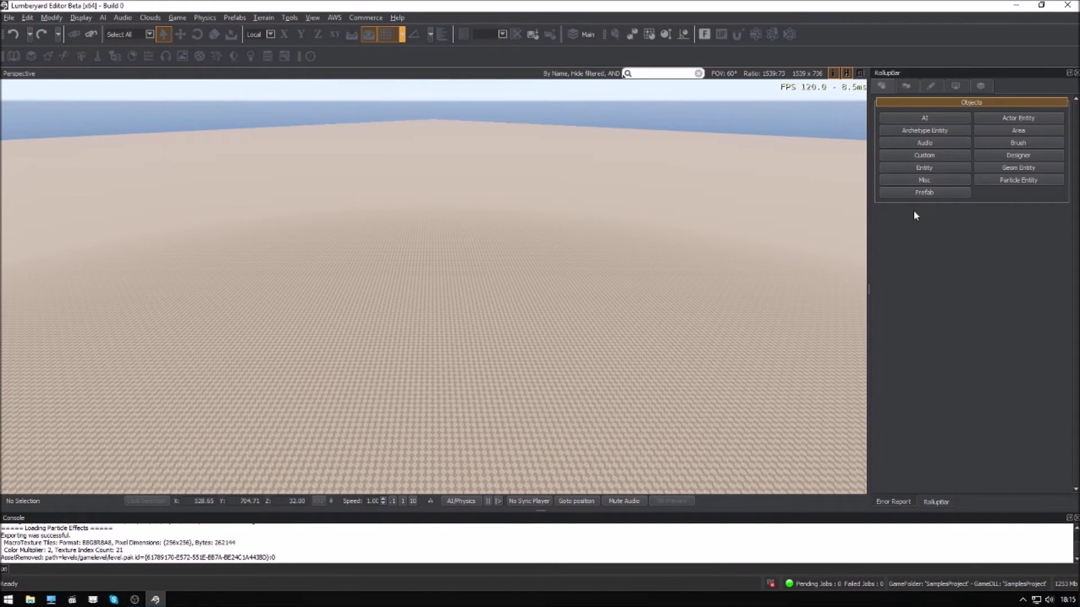
left_click(312, 17)
Load character_controllers.xml into Database View's Prefabs library, then close the view
mouse_move(316, 29)
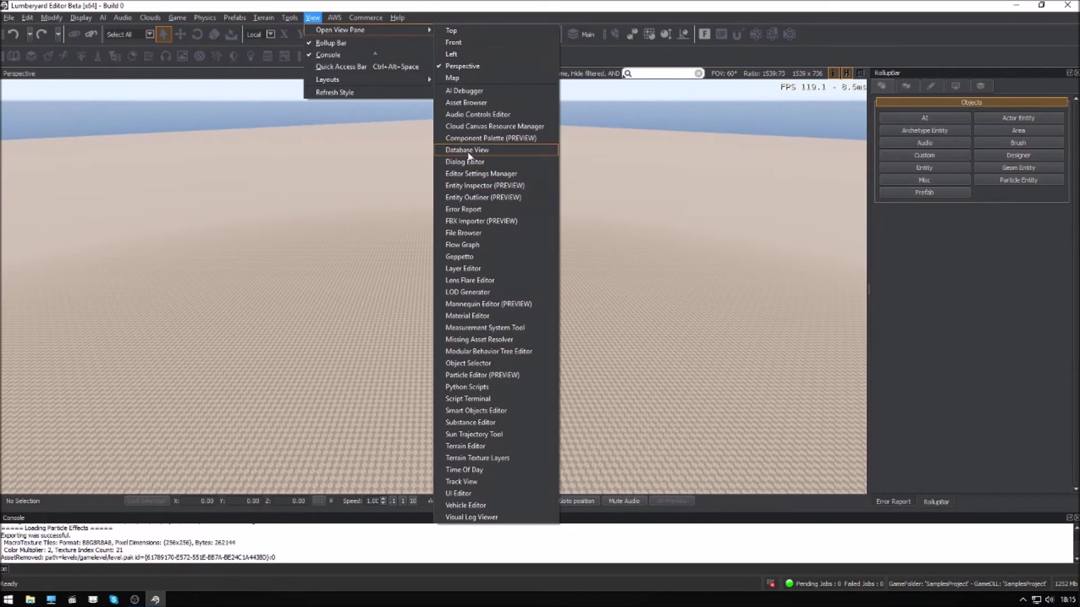
left_click(473, 153)
left_click(113, 101)
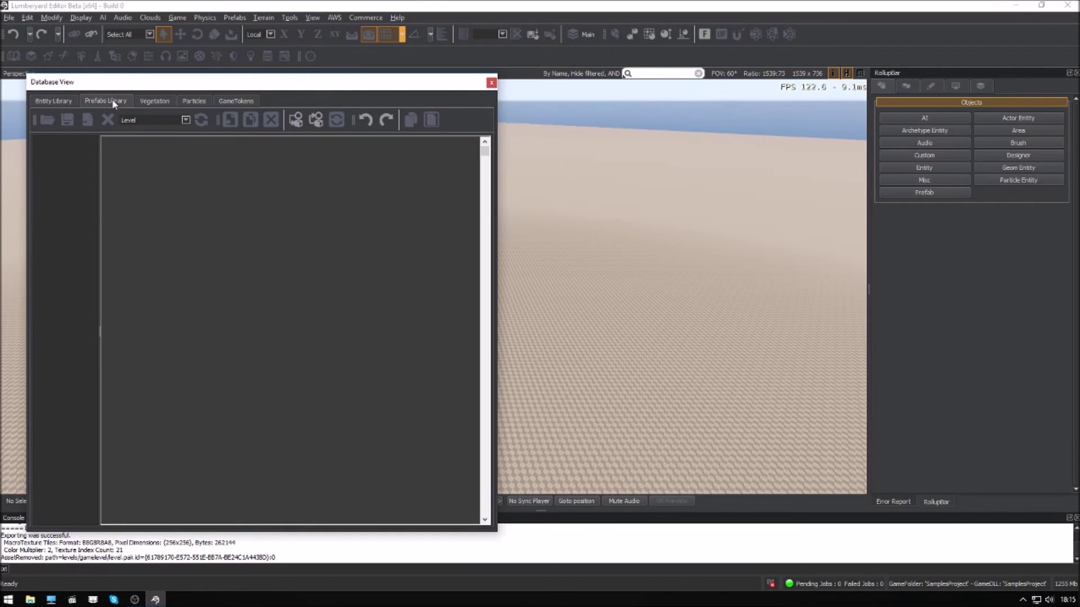
left_click_drag(100, 205, 219, 214)
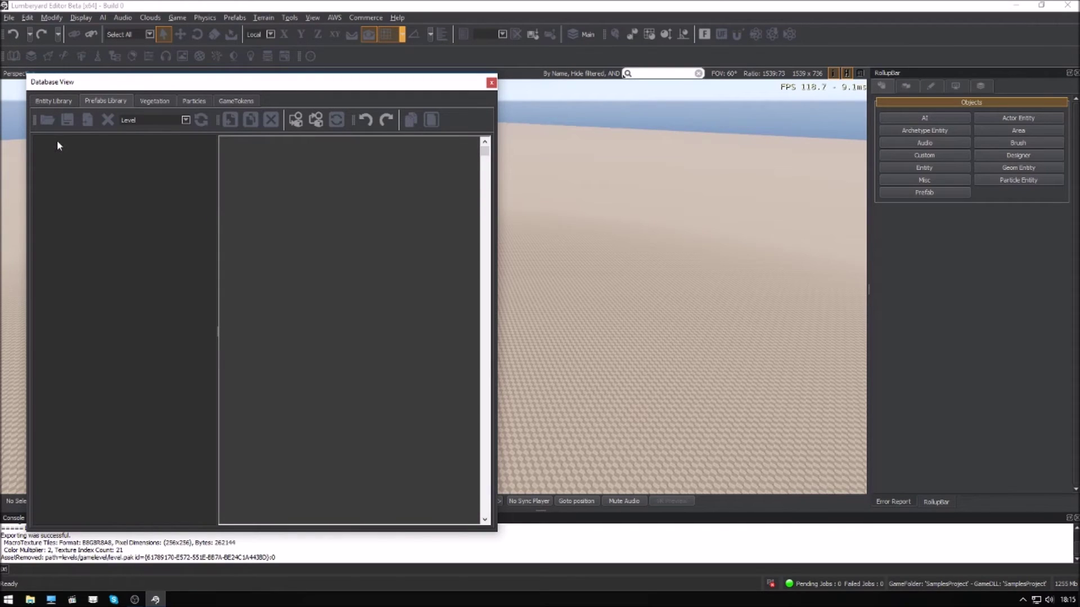
left_click(55, 121)
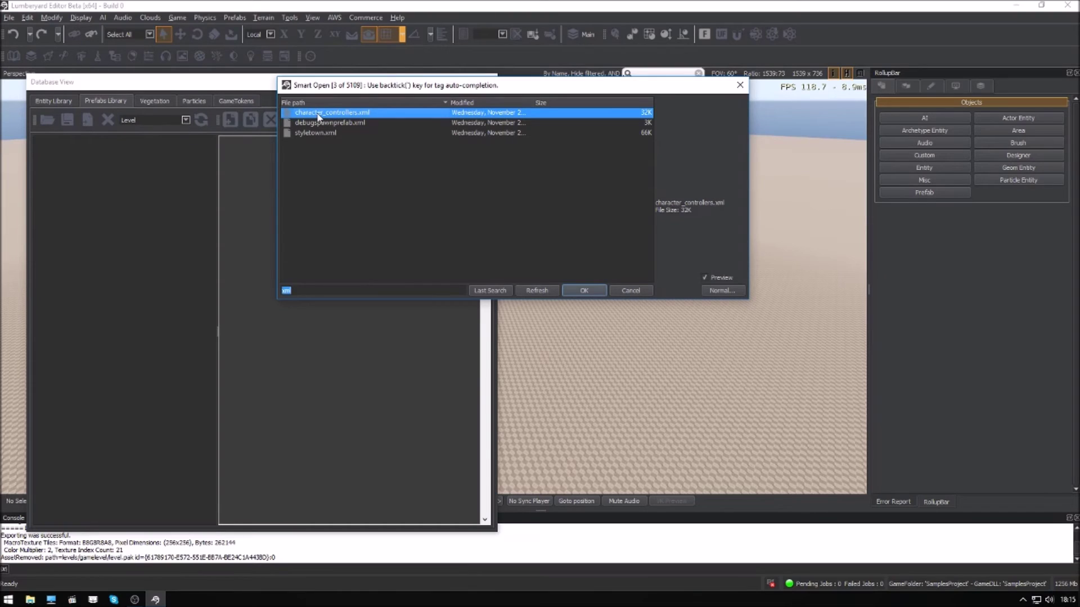
left_click(584, 290)
left_click(39, 140)
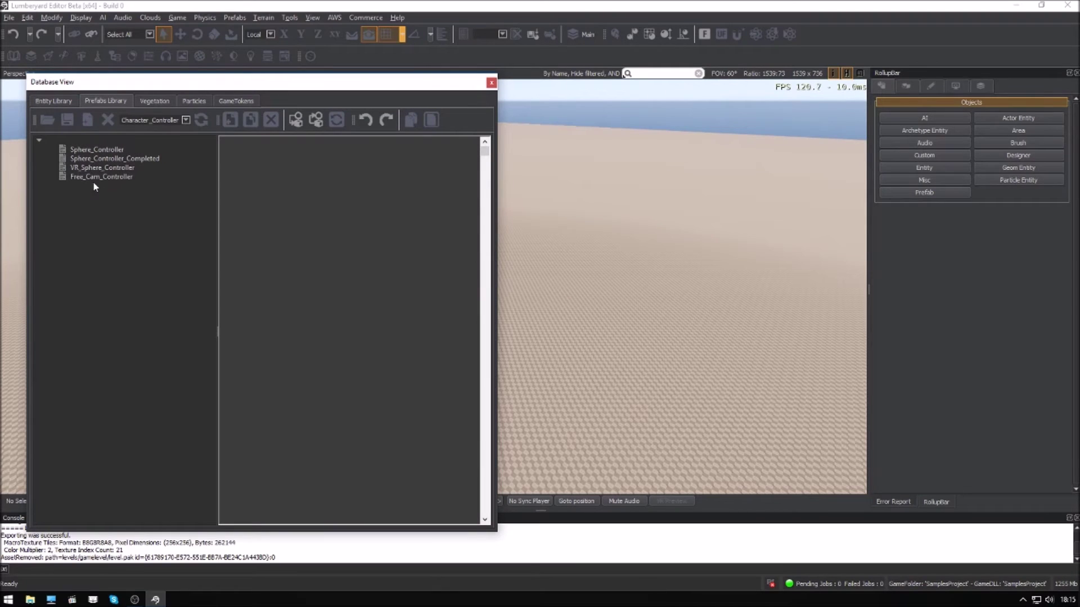
left_click(491, 83)
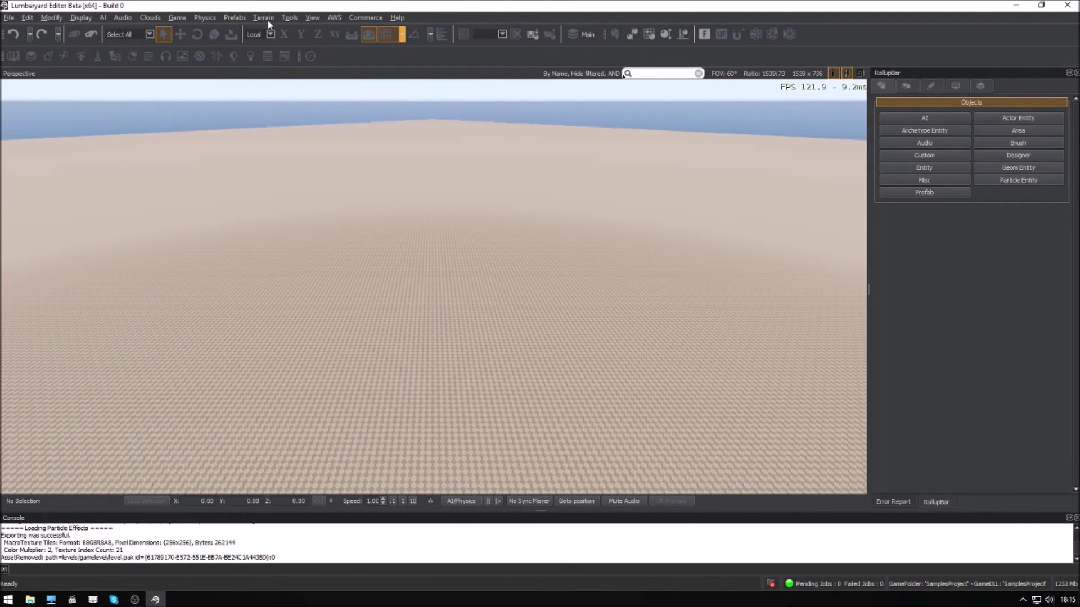
Reload the prefab library, dismiss the duplicate-library error, and close Database View
left_click(319, 18)
mouse_move(343, 30)
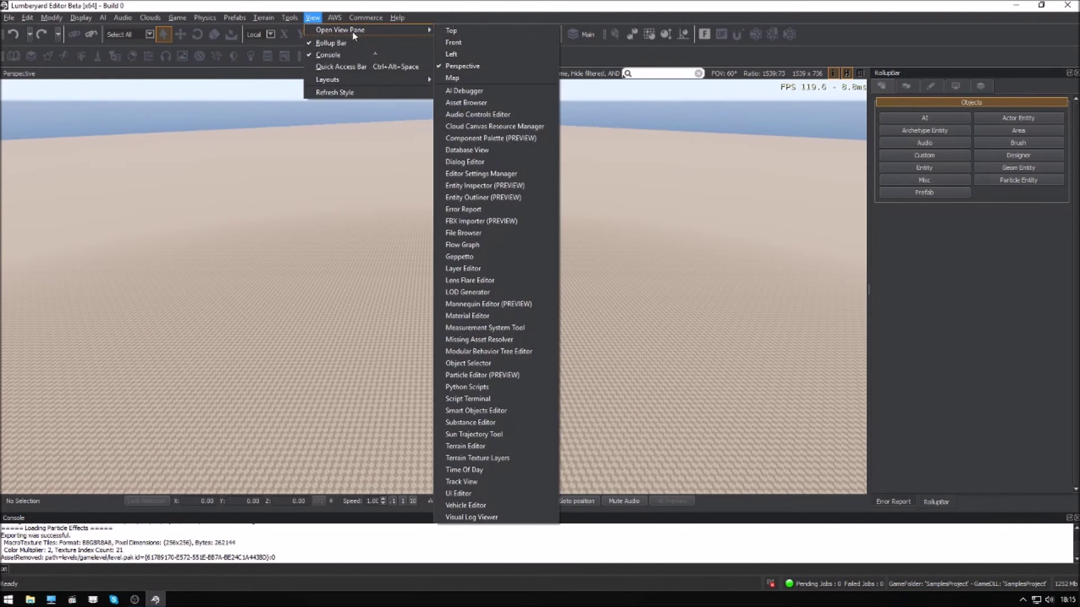
left_click(477, 150)
left_click(90, 101)
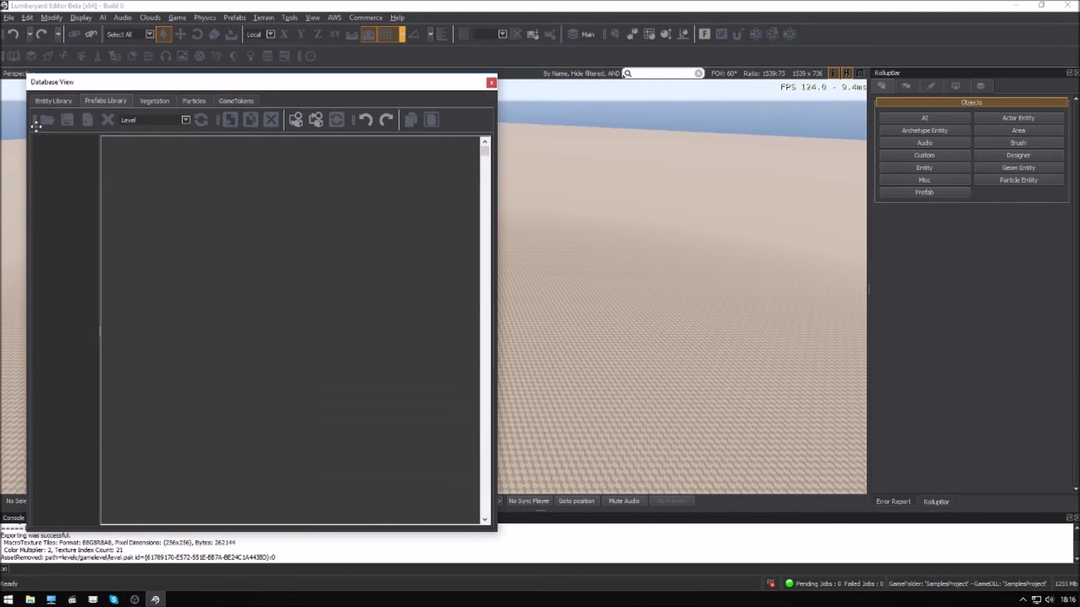
left_click(45, 120)
left_click(576, 270)
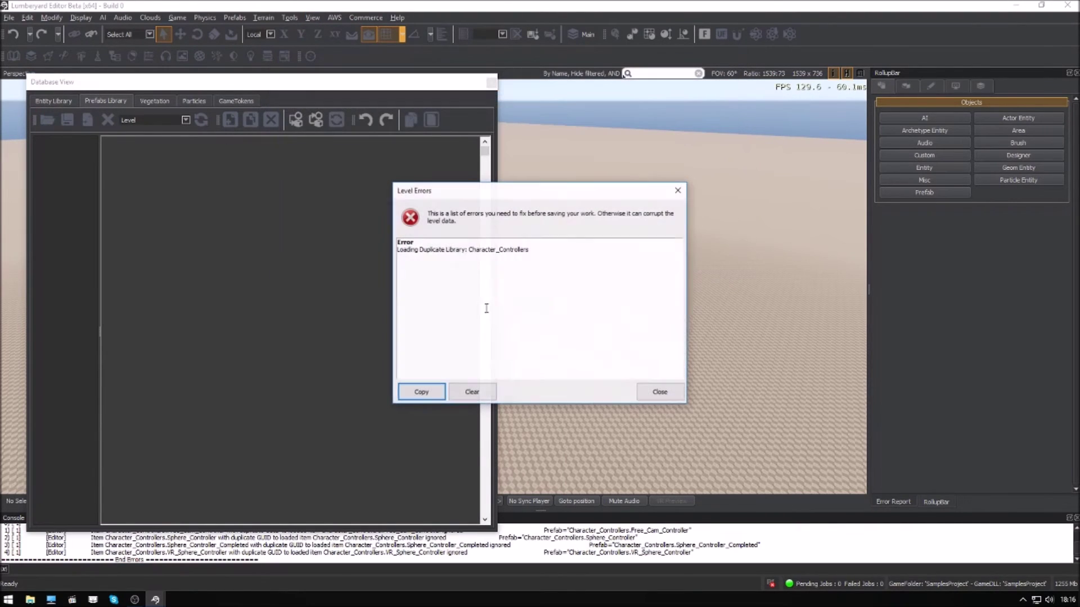
left_click(660, 392)
left_click(491, 83)
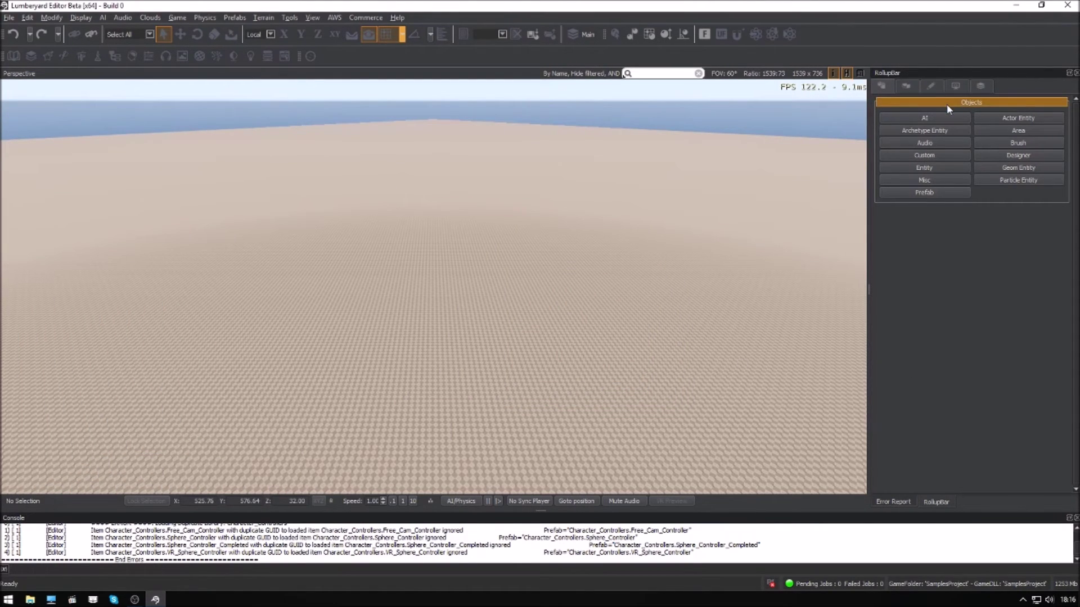
Place a Sphere_Controller prefab from Character_Controllers onto the terrain
left_click(907, 193)
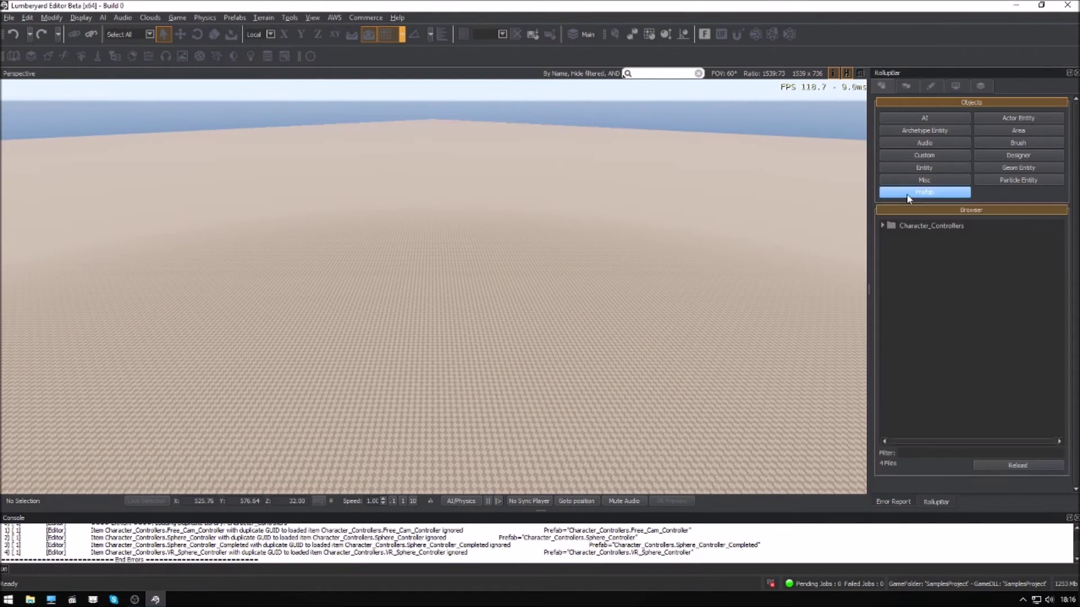
double_click(884, 226)
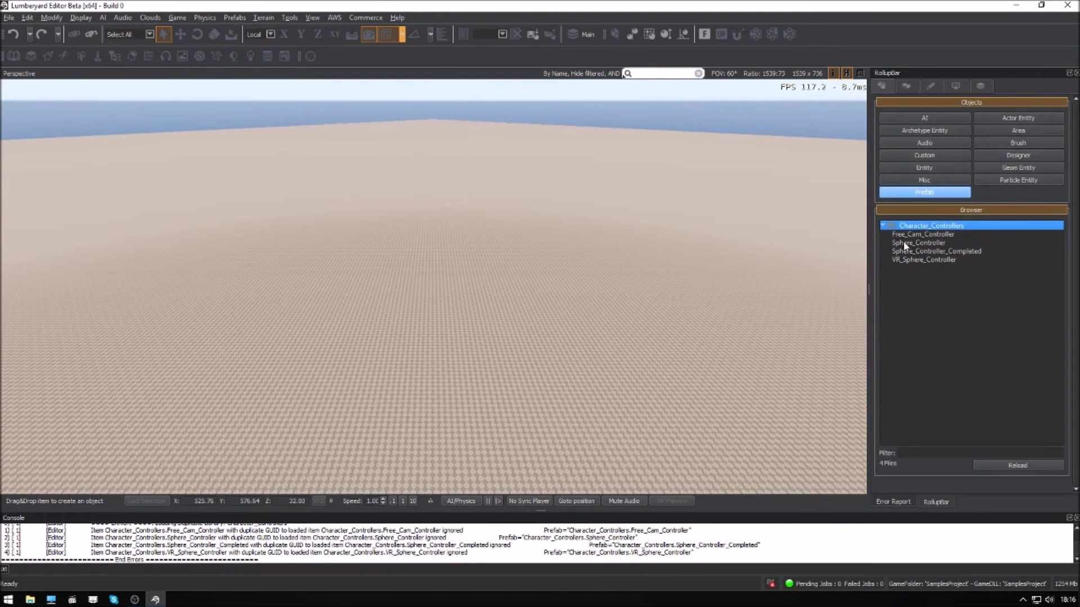
left_click_drag(903, 241, 540, 353)
right_click_drag(532, 362, 489, 378)
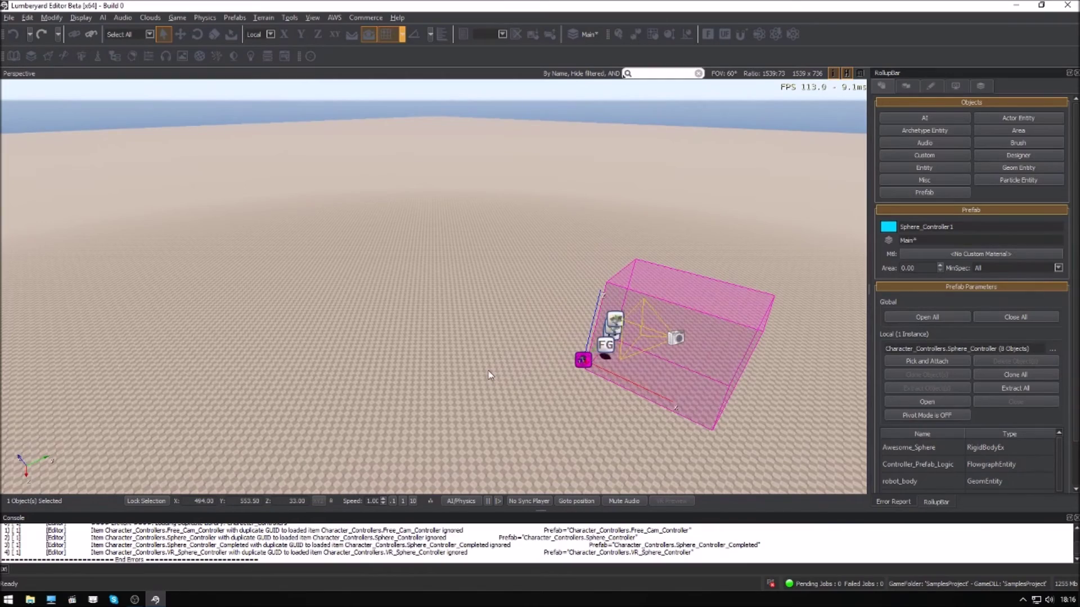
Drive the robot forward in game mode, then return to the editor
key("ctrl+g")
key("w")
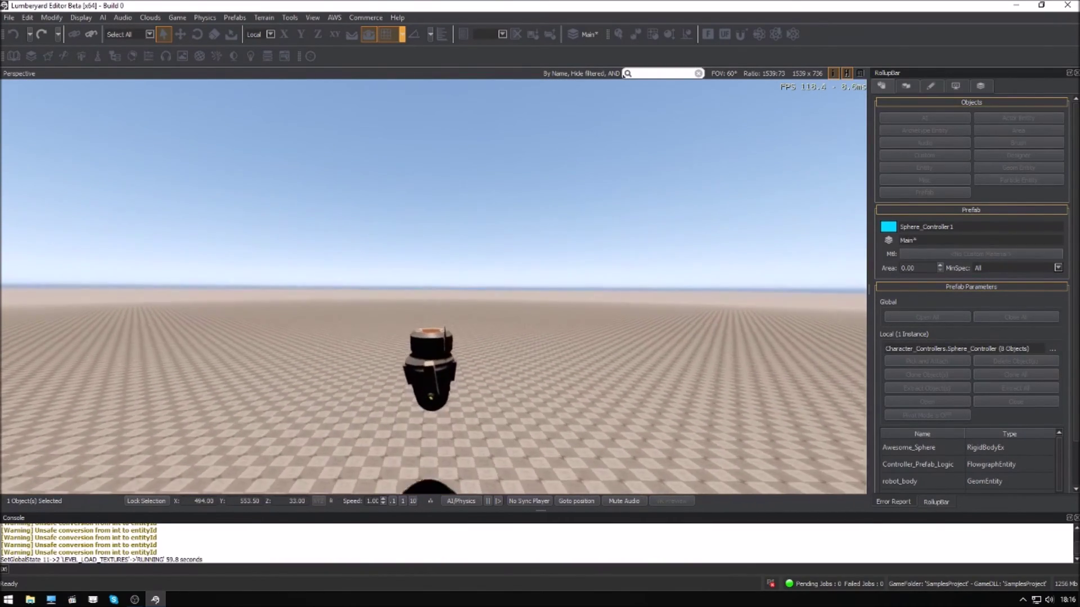
key("Escape")
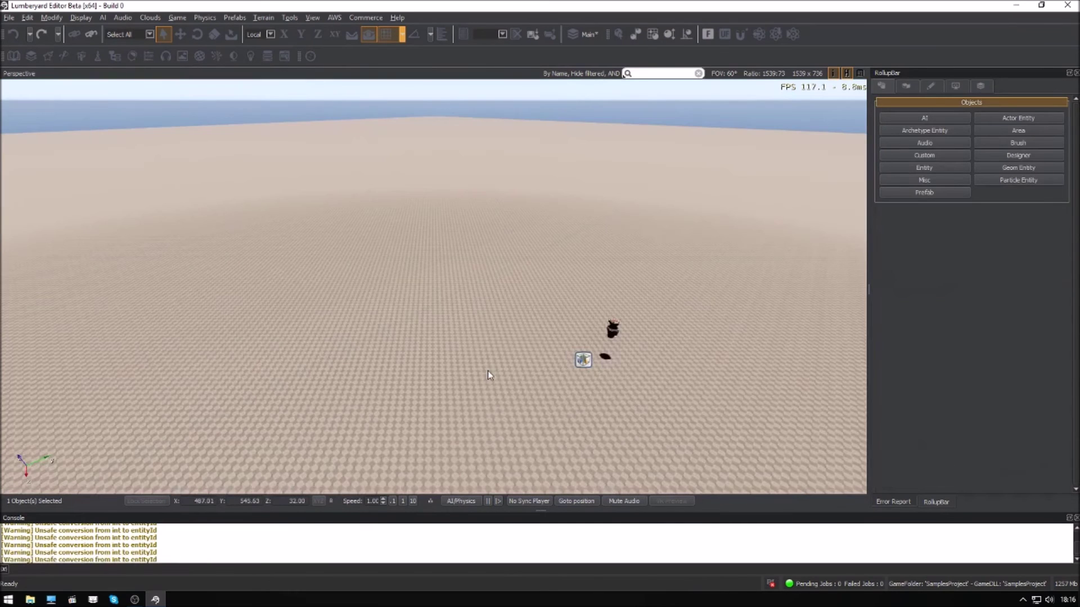
left_click(487, 370)
right_click_drag(487, 370, 419, 361)
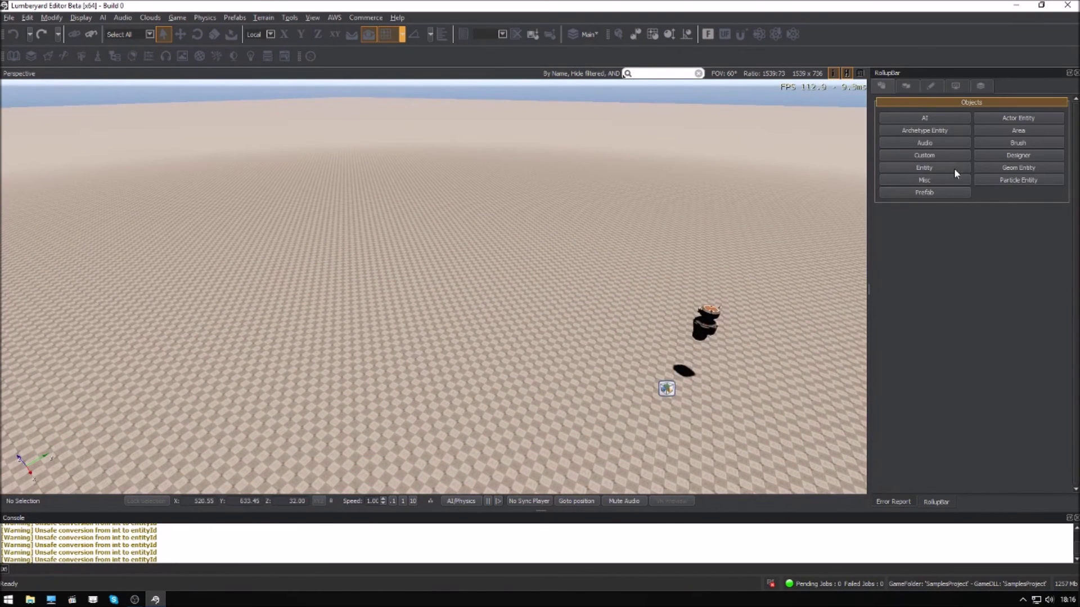
Place a ProximityTrigger entity from the Triggers category near the robot
left_click(917, 167)
left_click(882, 307)
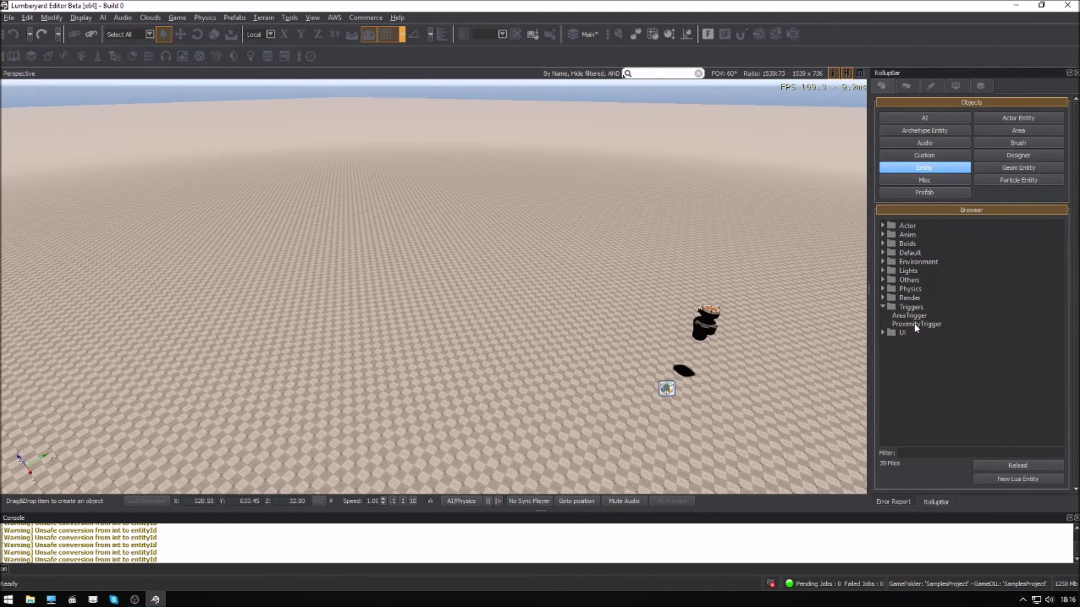
left_click_drag(915, 324, 431, 275)
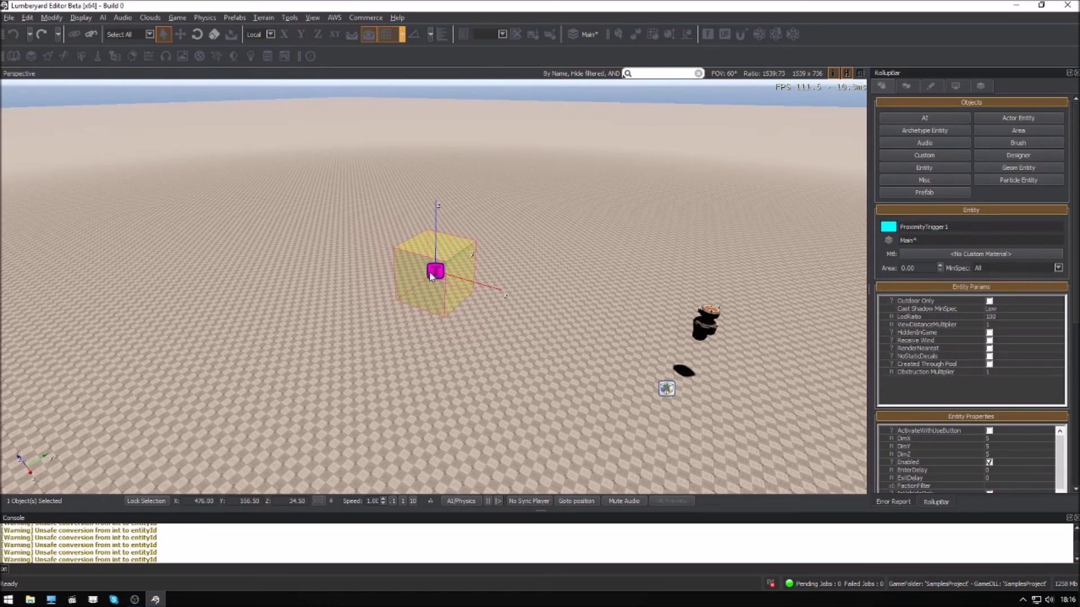
left_click(426, 279)
Select ProximityTrigger1 and bring up its context menu
right_click(432, 272)
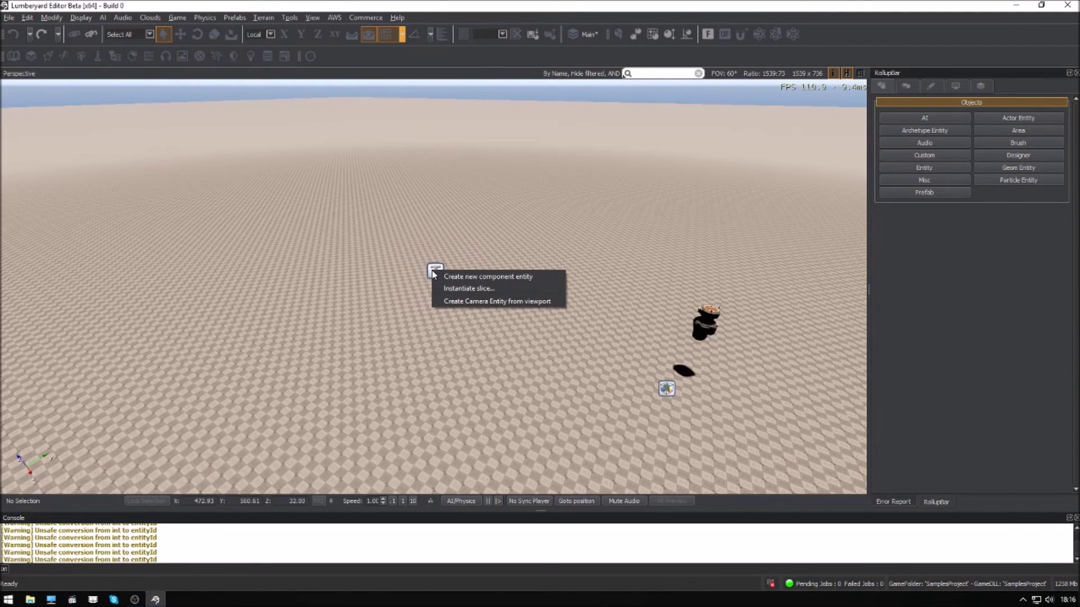
left_click(432, 272)
right_click(432, 272)
left_click(433, 274)
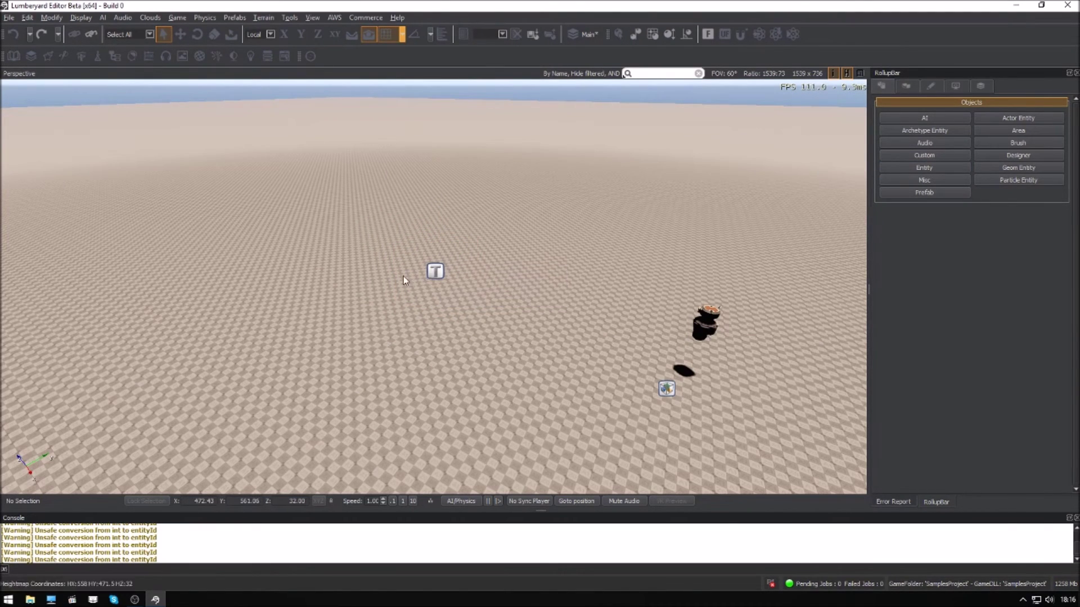
left_click(433, 275)
right_click(434, 271)
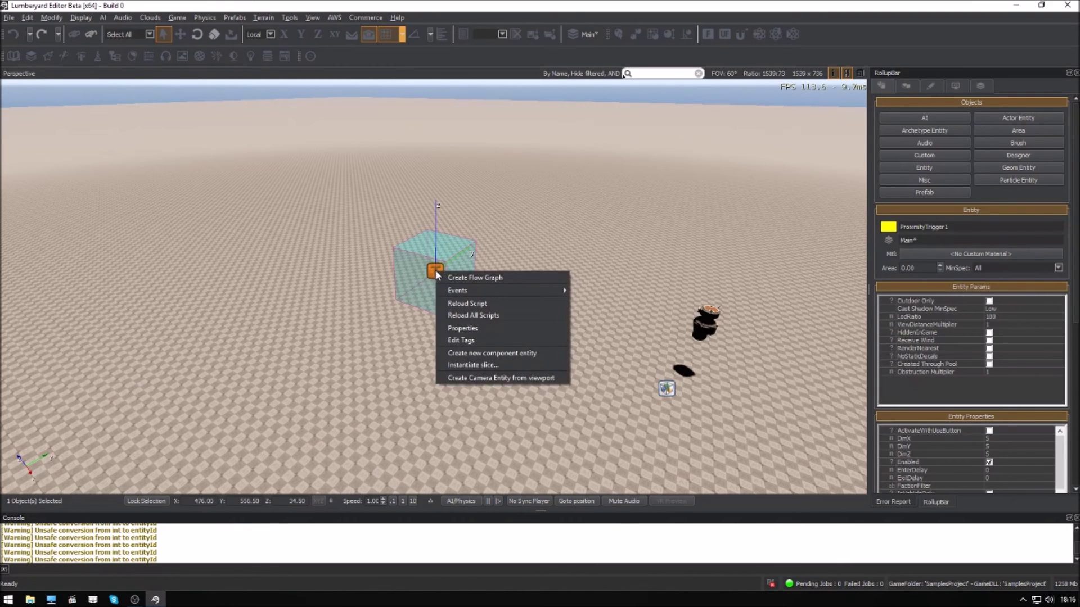
Create an ungrouped flow graph for ProximityTrigger1 and add the trigger as a node
left_click(470, 278)
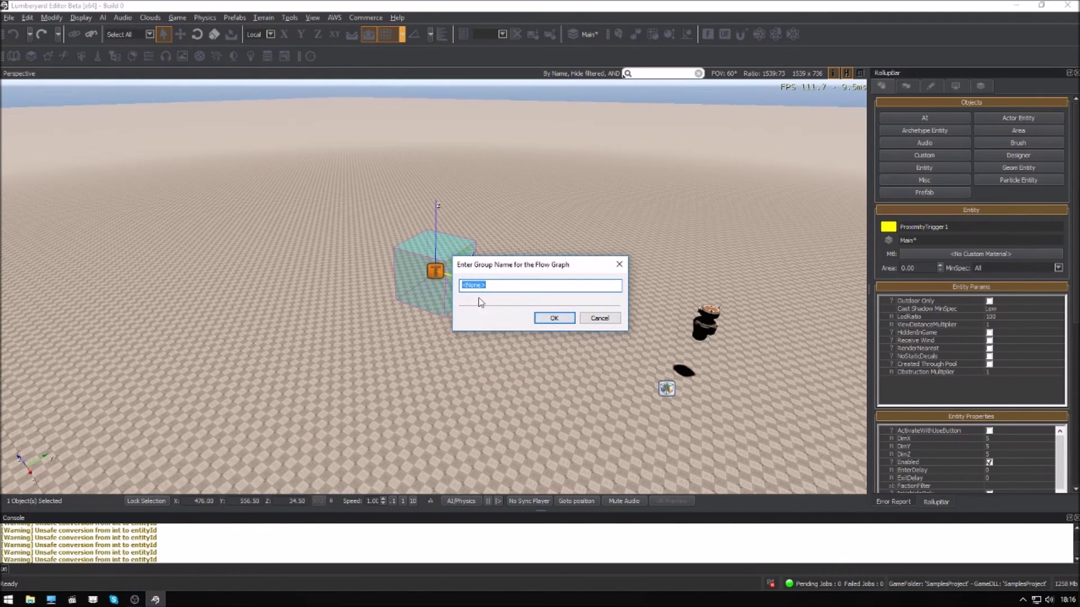
left_click(552, 319)
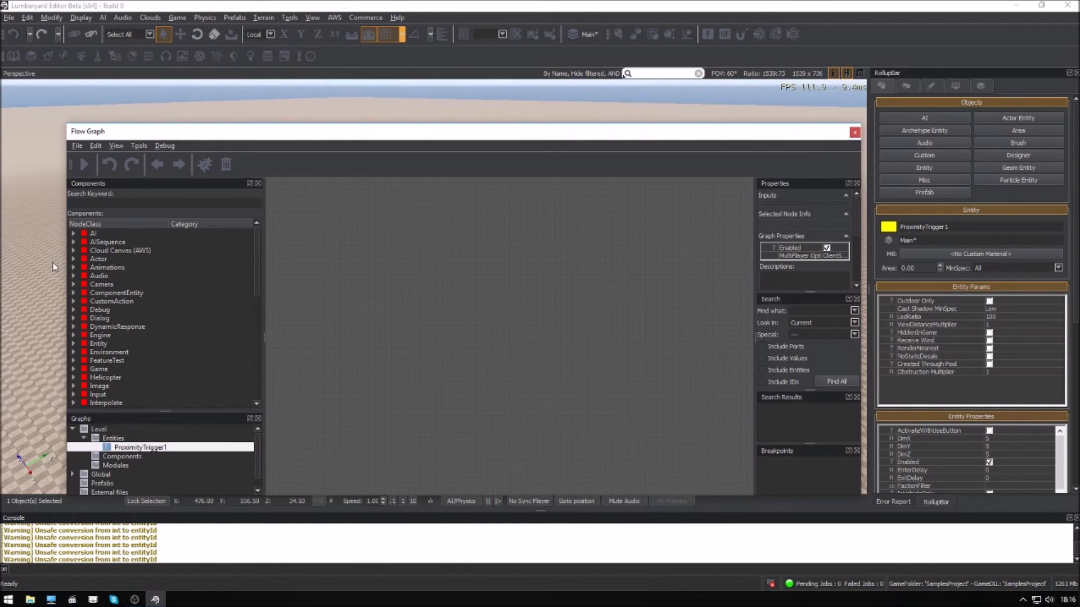
left_click_drag(62, 266, 383, 276)
mouse_move(371, 276)
right_mouse_down()
mouse_move(427, 275)
mouse_move(356, 272)
right_mouse_up()
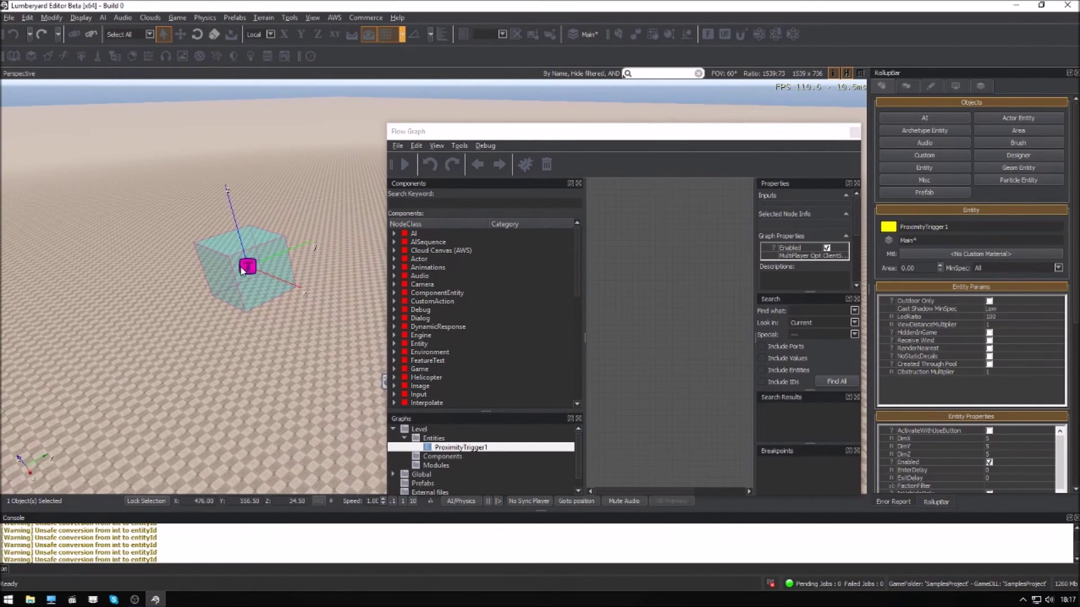
right_click(618, 285)
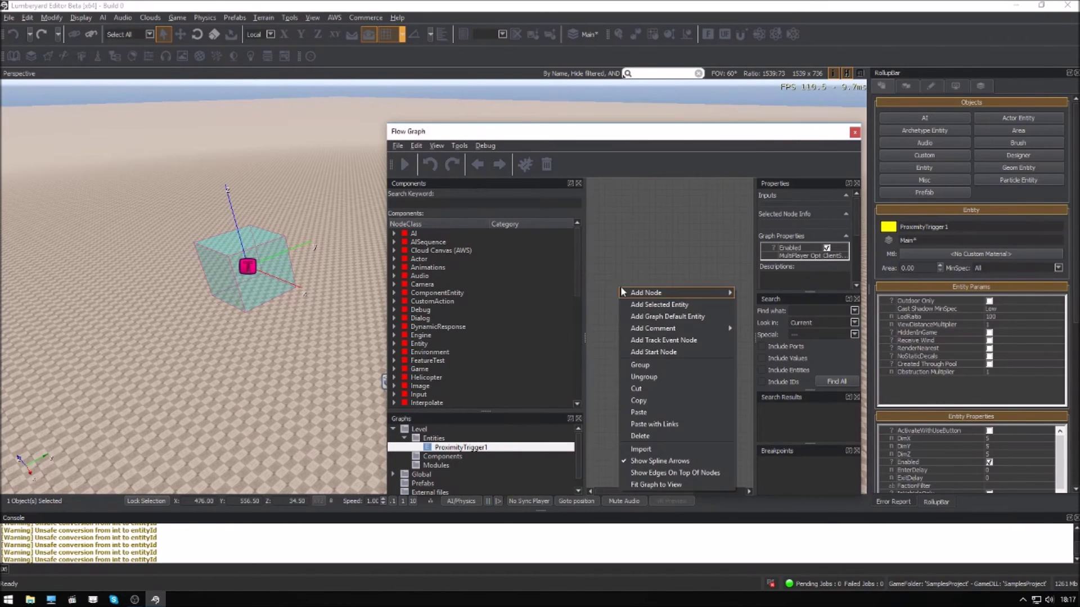
left_click(649, 309)
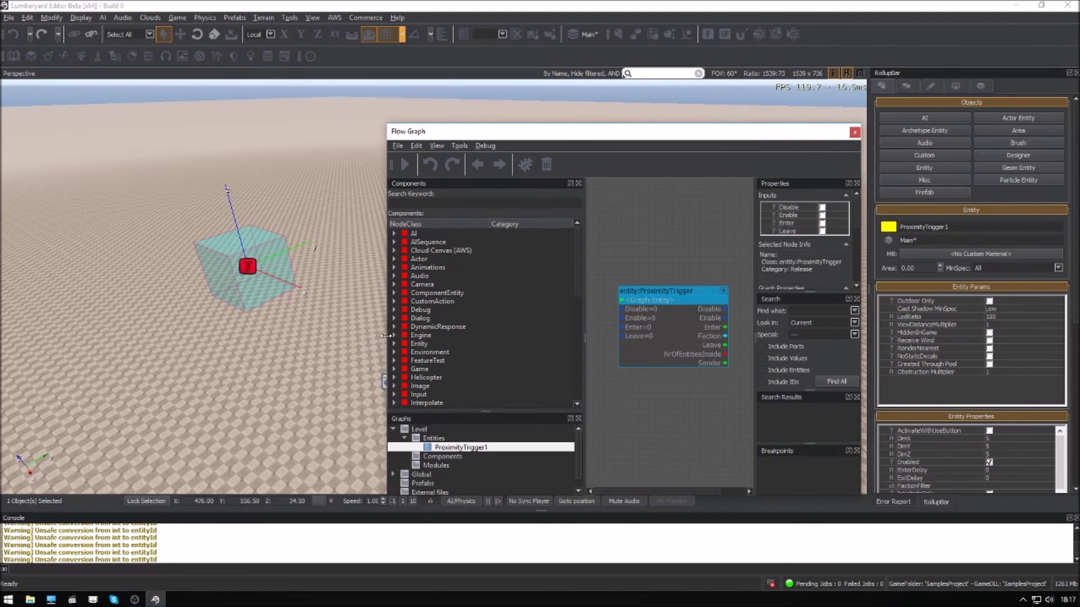
left_click_drag(387, 333, 97, 324)
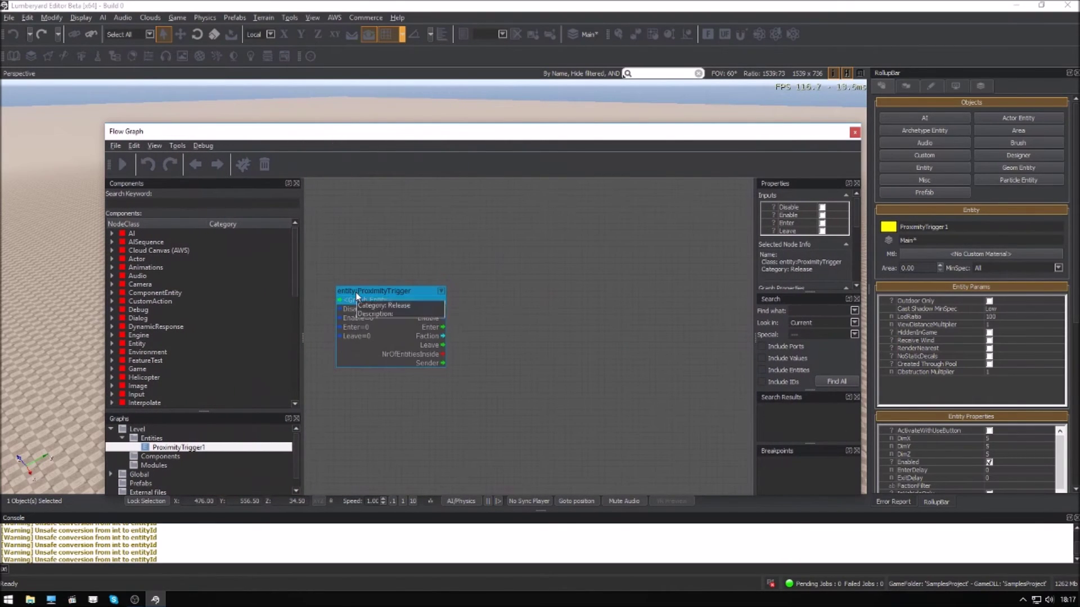
left_click_drag(355, 292, 363, 280)
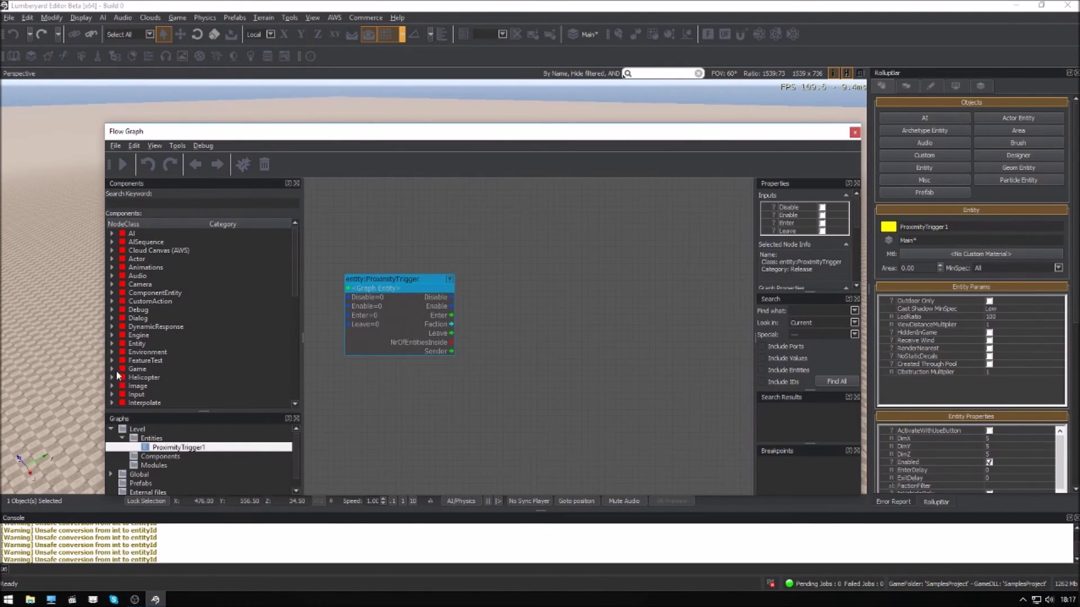
Link the trigger's Enter output to a Mission:LoadNextLevel node loading Camera_Sample
scroll(118, 376, "down", 3)
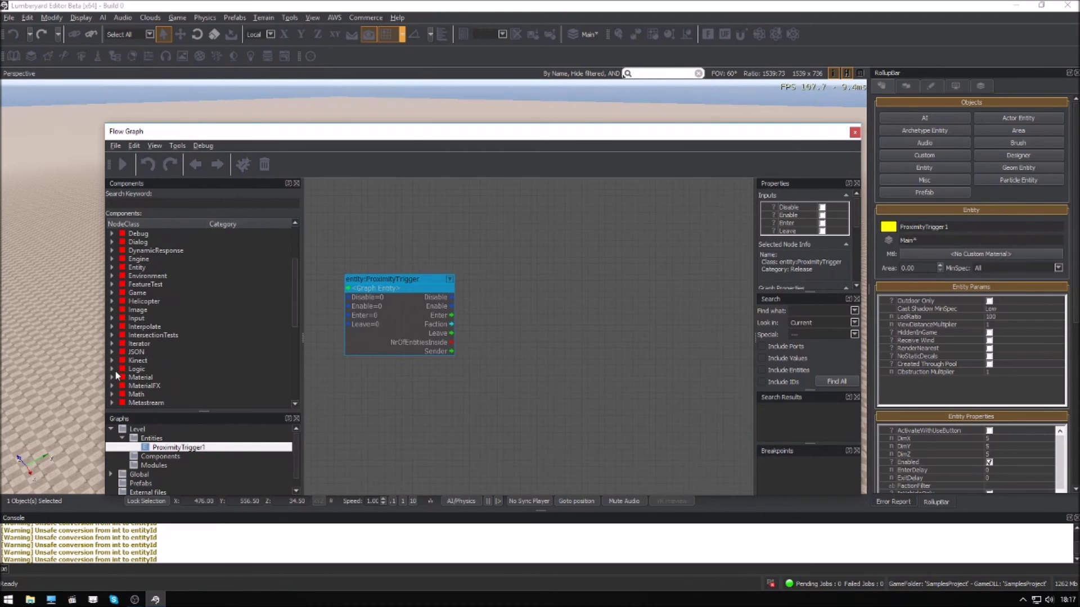
scroll(117, 375, "down", 3)
left_click(111, 336)
scroll(147, 361, "down", 4)
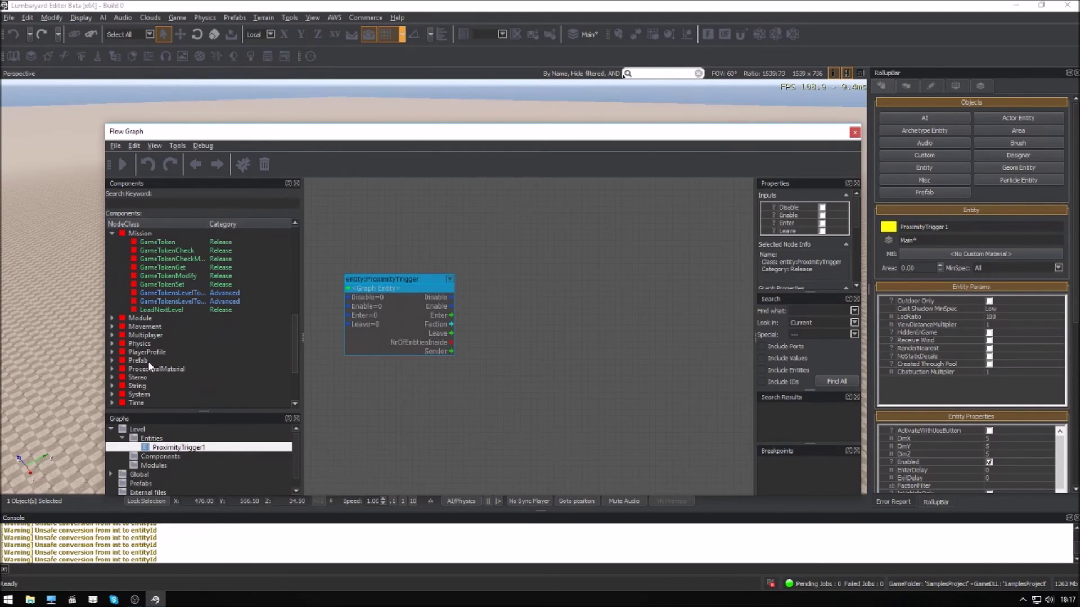
left_click_drag(146, 309, 537, 304)
left_click_drag(451, 315, 560, 317)
left_click(565, 321)
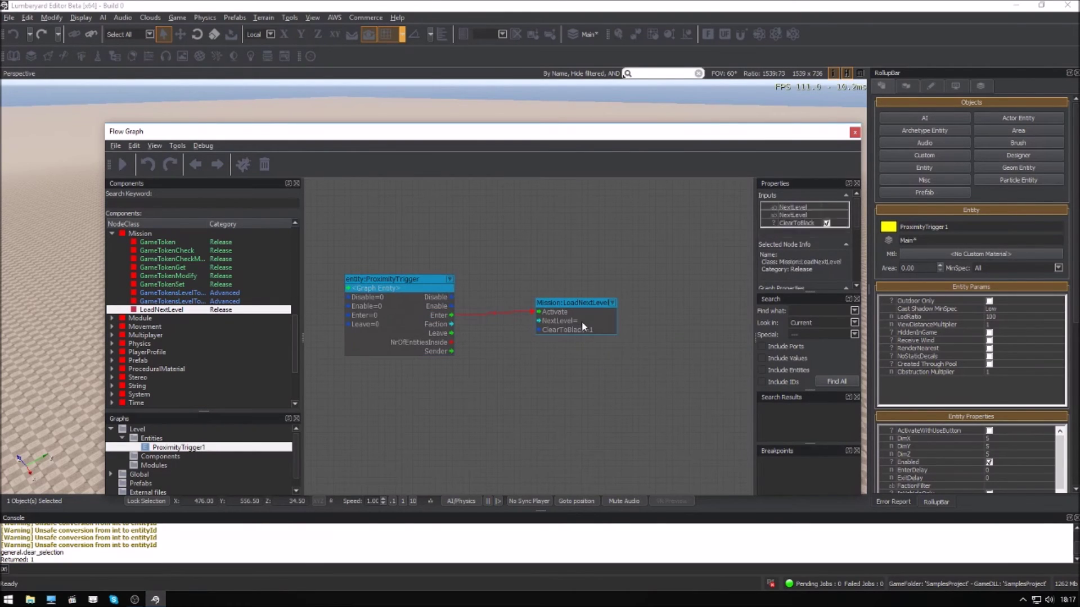
double_click(551, 321)
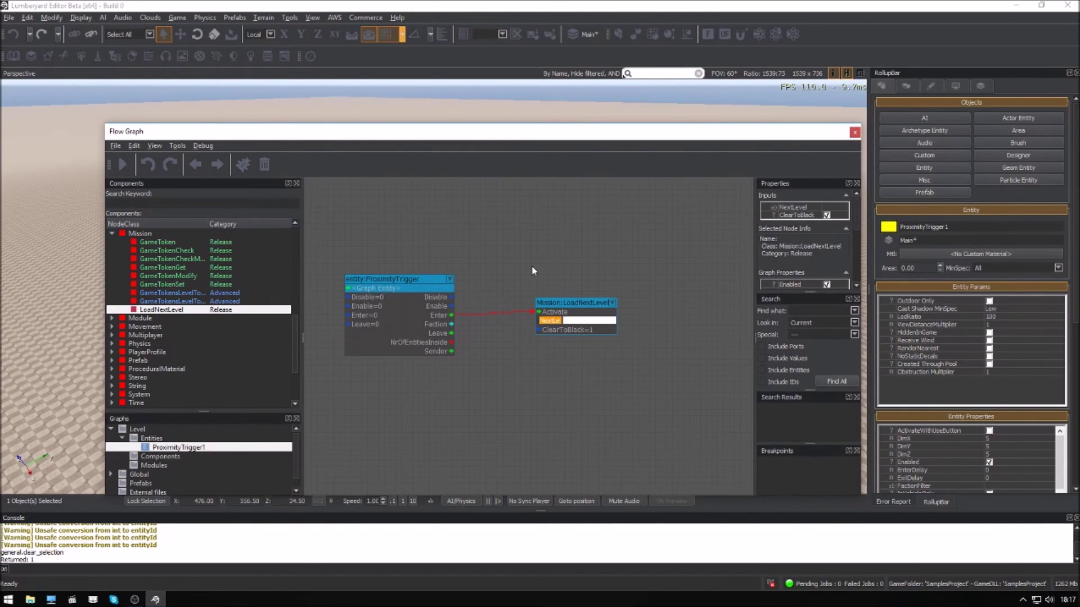
type("Camera_Sample")
key("Return")
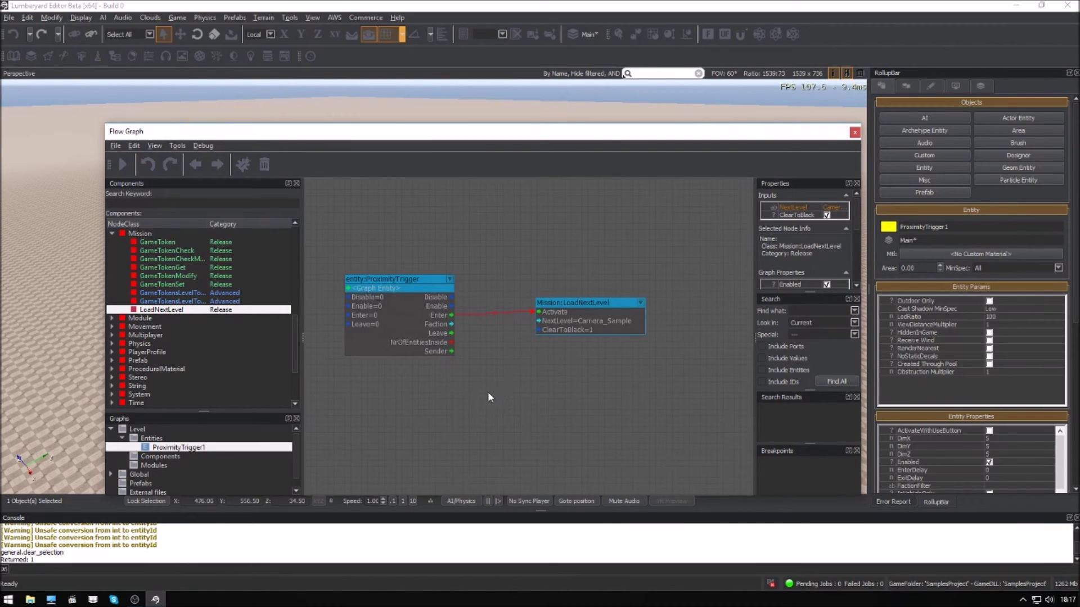
left_click(854, 132)
Place the styletown props balloon brush at ProximityTrigger1's location on the terrain
key("a")
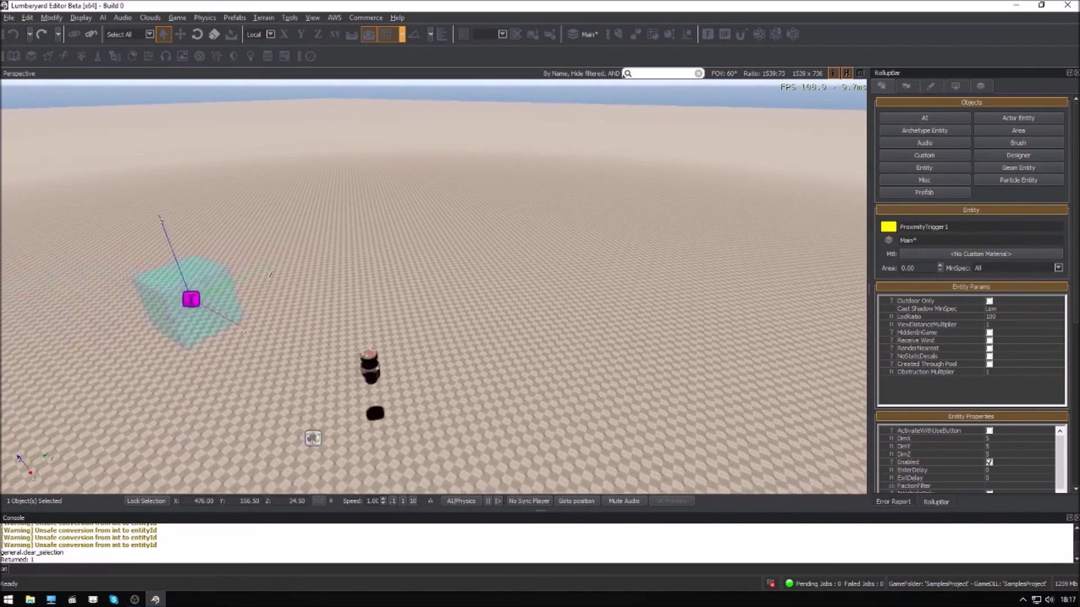
key("w")
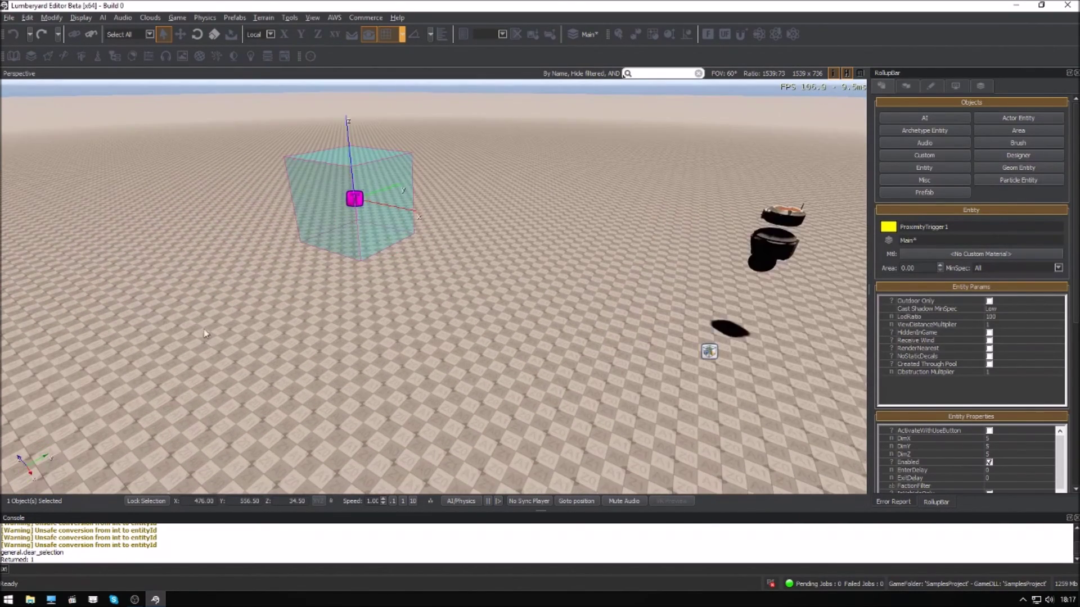
left_click(1005, 141)
left_click(882, 225)
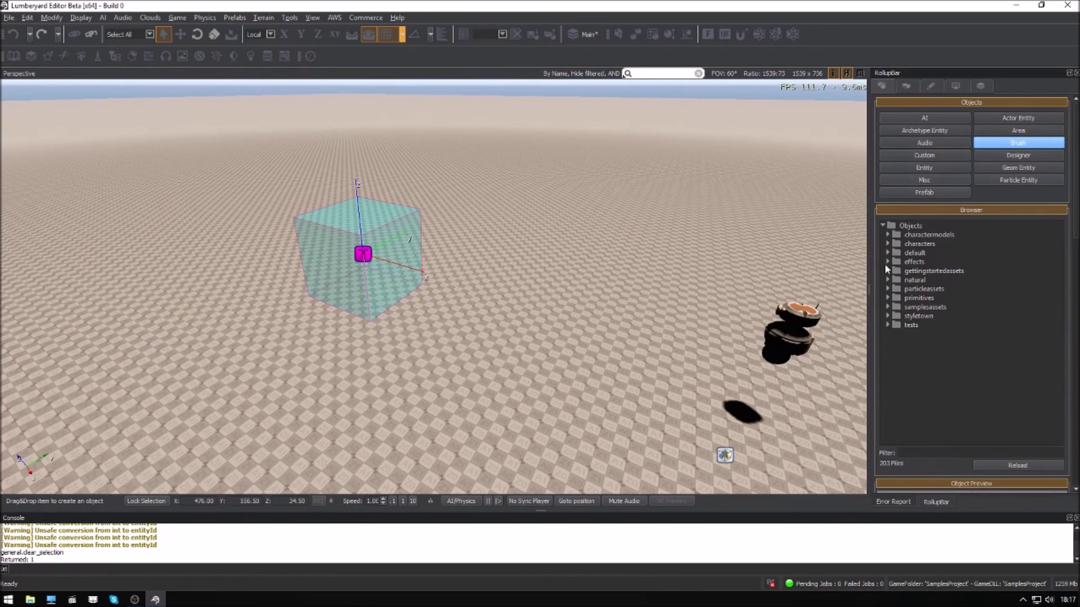
left_click(888, 316)
left_click(892, 325)
left_click(897, 343)
left_click_drag(918, 351, 422, 323)
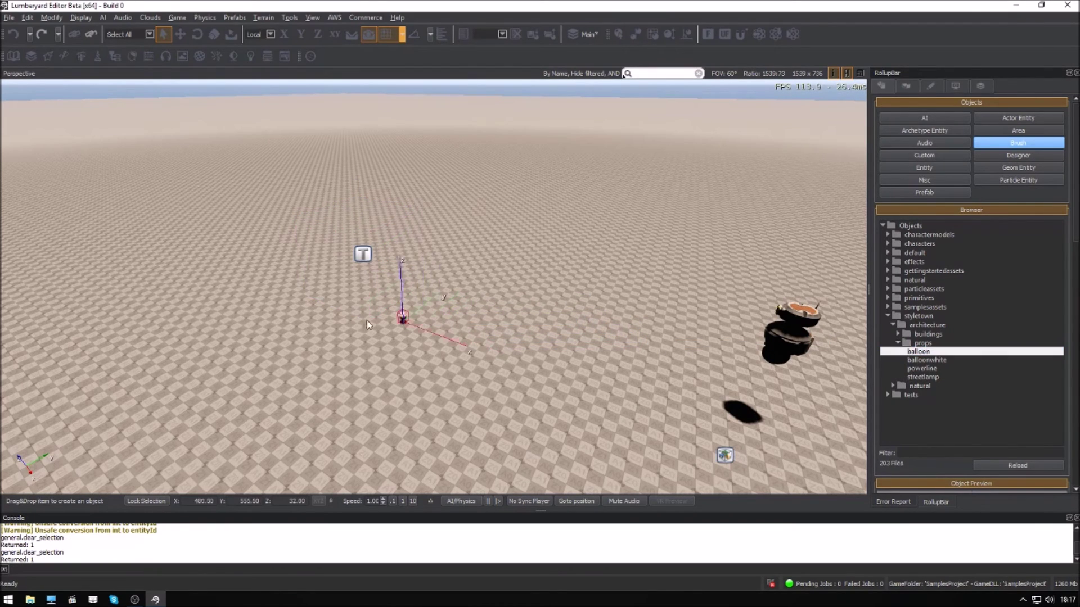
left_click(366, 295)
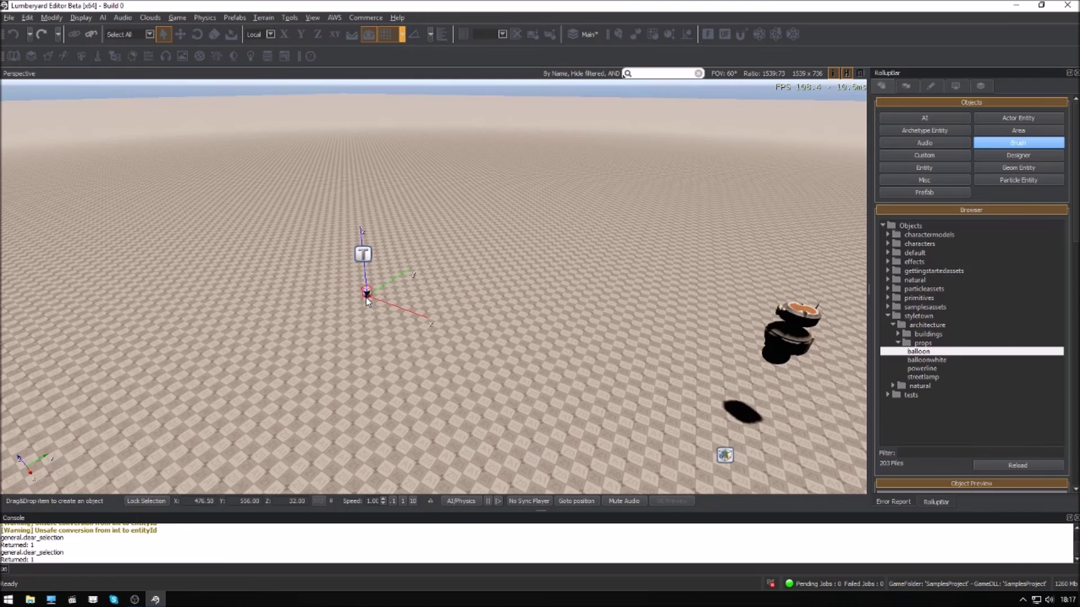
scroll(388, 365, "down", 2)
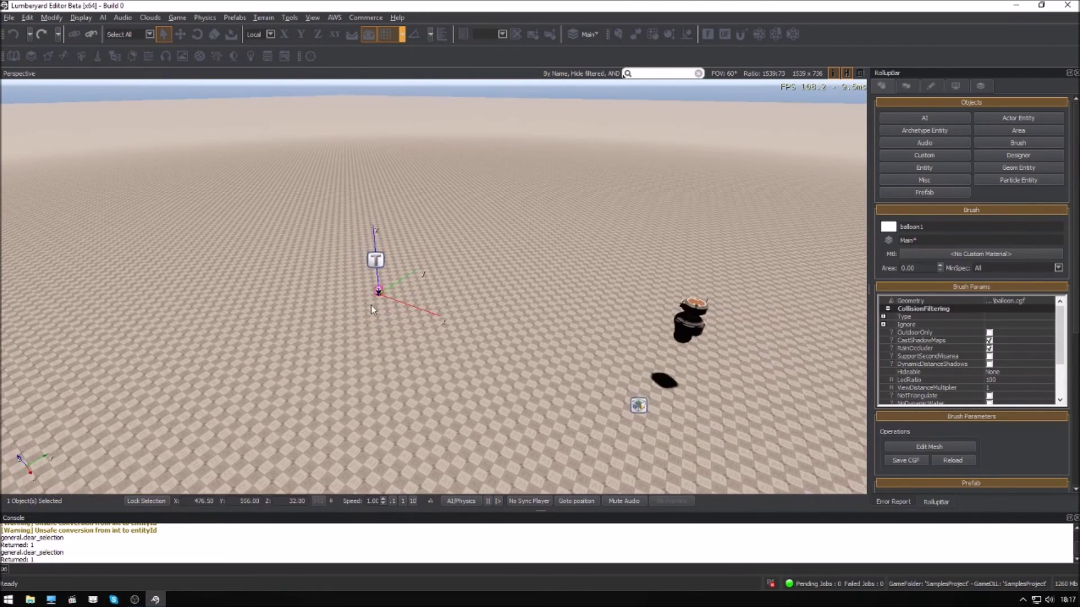
left_click(352, 417)
mouse_move(352, 417)
middle_mouse_down()
mouse_move(461, 433)
mouse_move(467, 361)
middle_mouse_up()
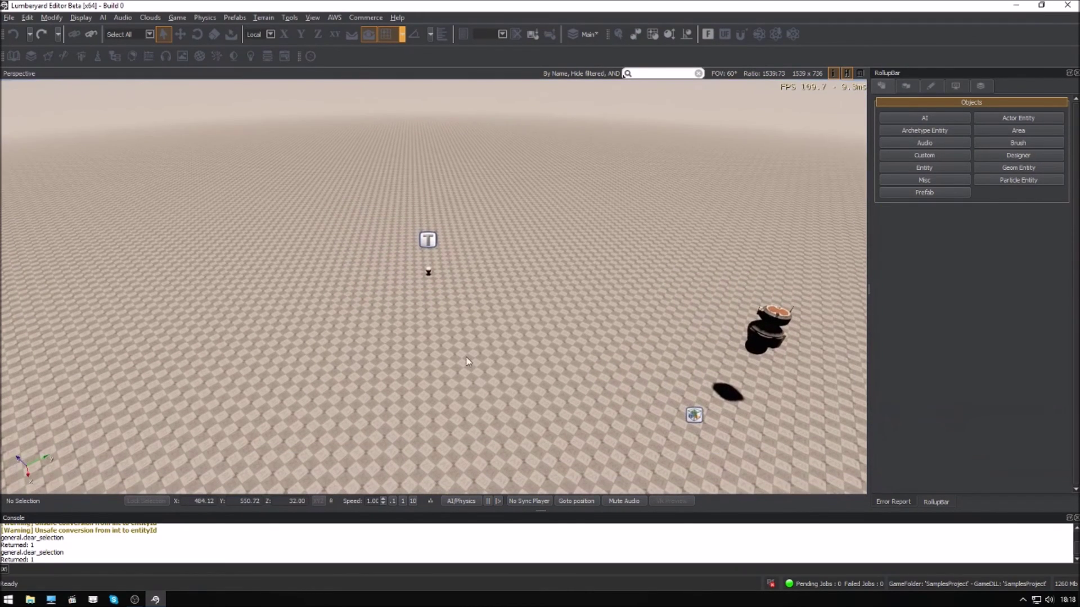
key("ctrl+g")
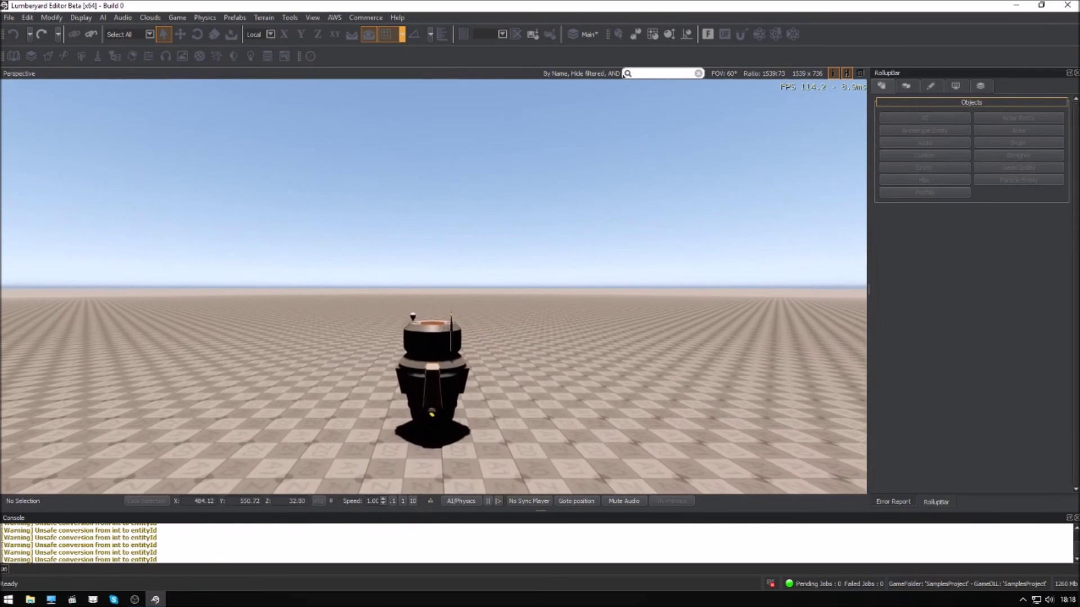
key("w")
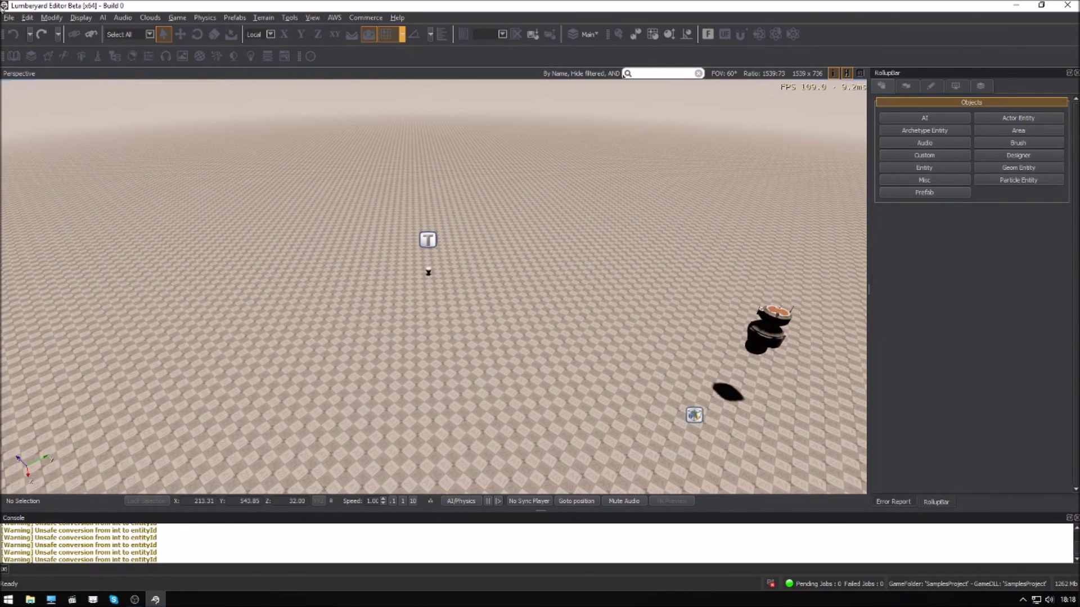
Save the GameLevel and export it to the engine, dismissing the export success message
left_click(8, 18)
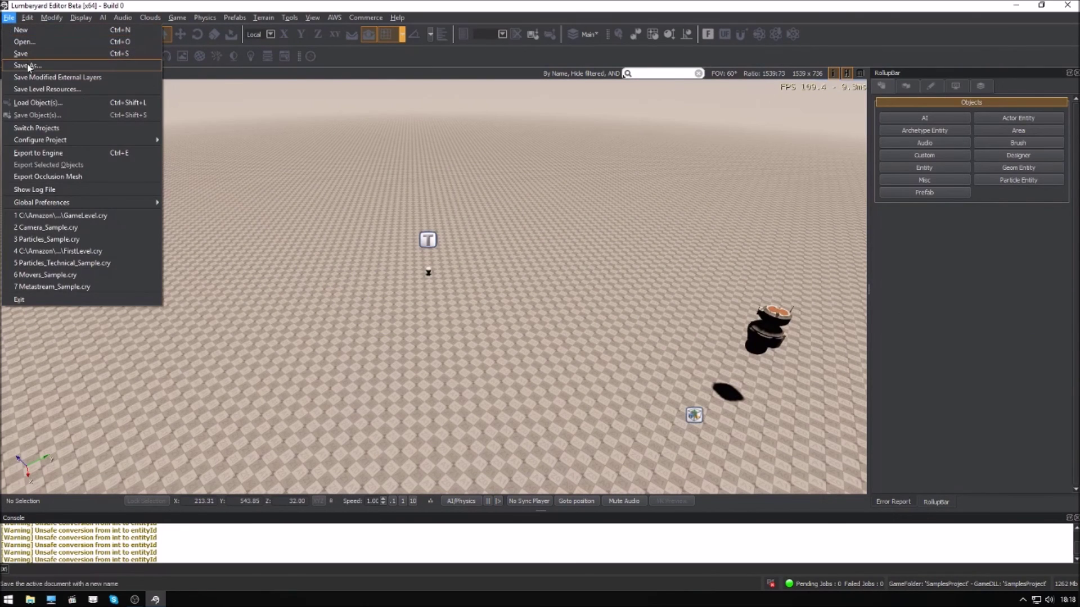
left_click(28, 53)
left_click(9, 18)
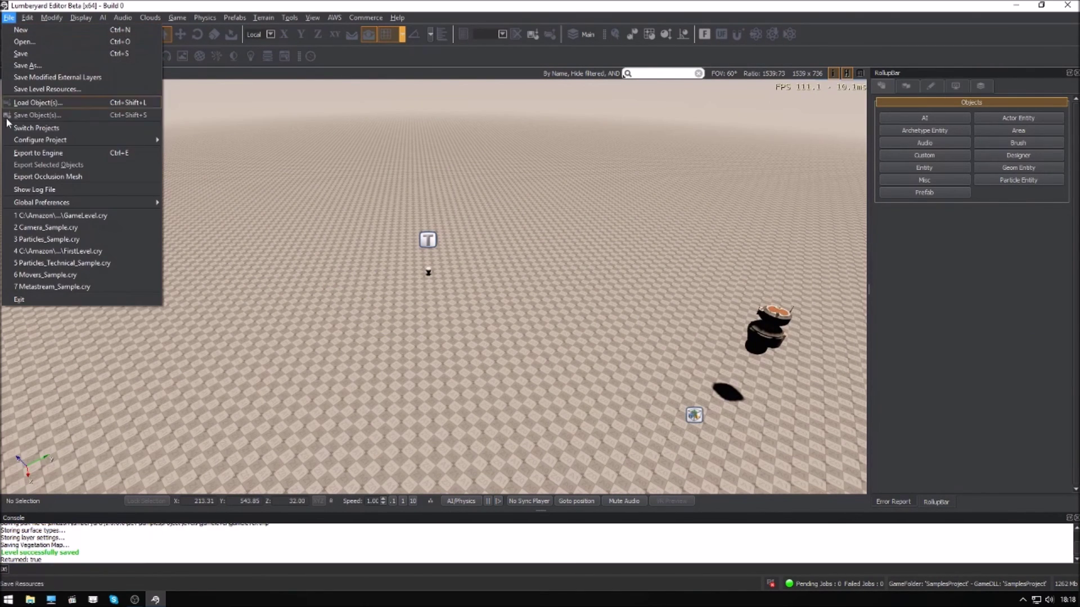
left_click(14, 152)
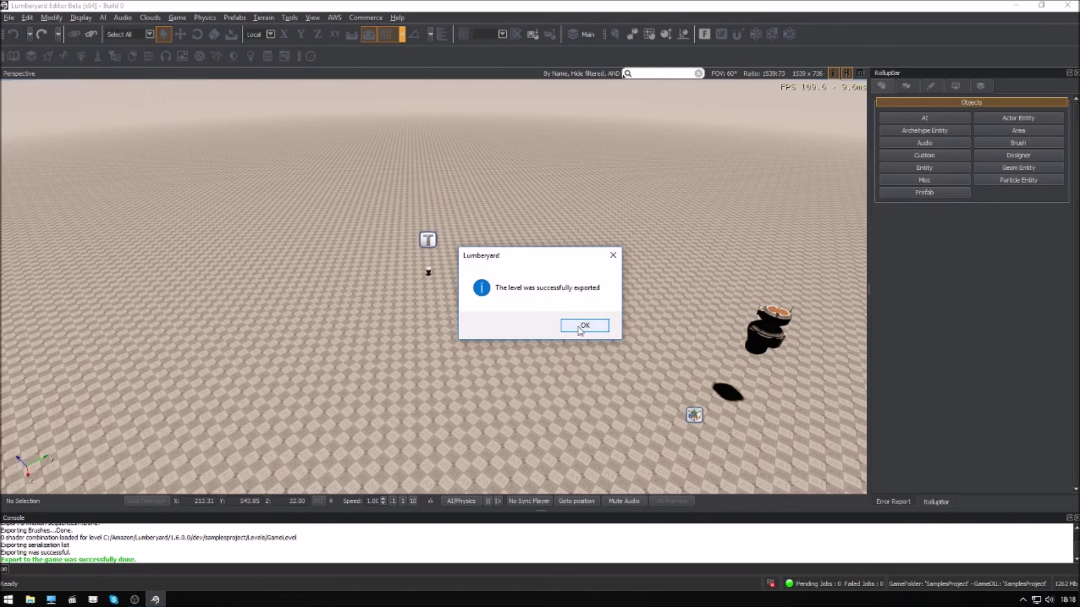
left_click(580, 326)
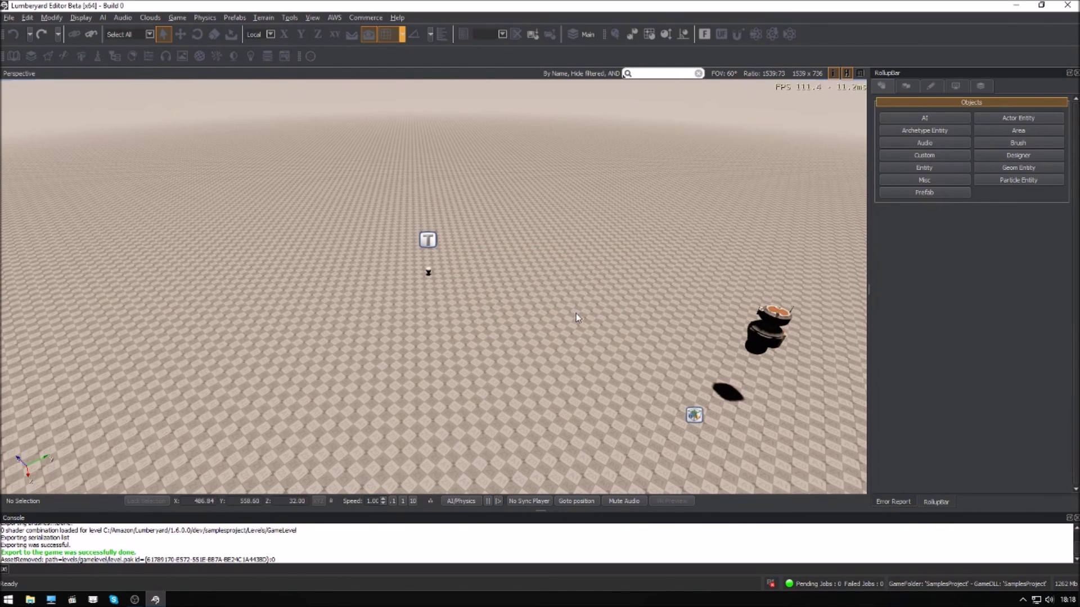
left_click(30, 600)
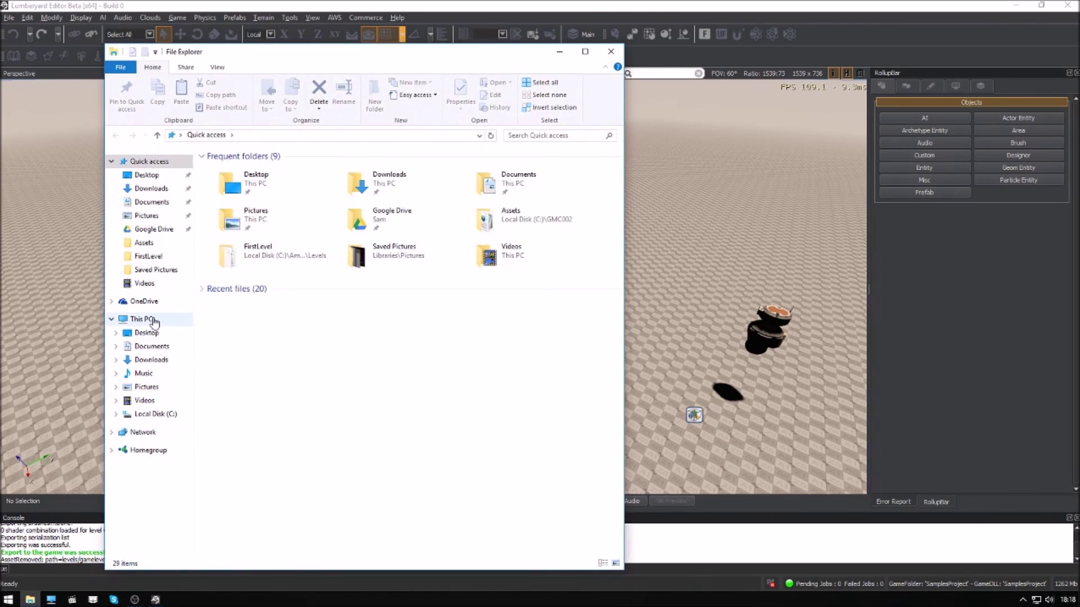
Browse to C:\Amazon\Lumberyard\1.6.0.0\dev\Bin64 and launch SamplesProjectLauncher.exe
left_click(152, 419)
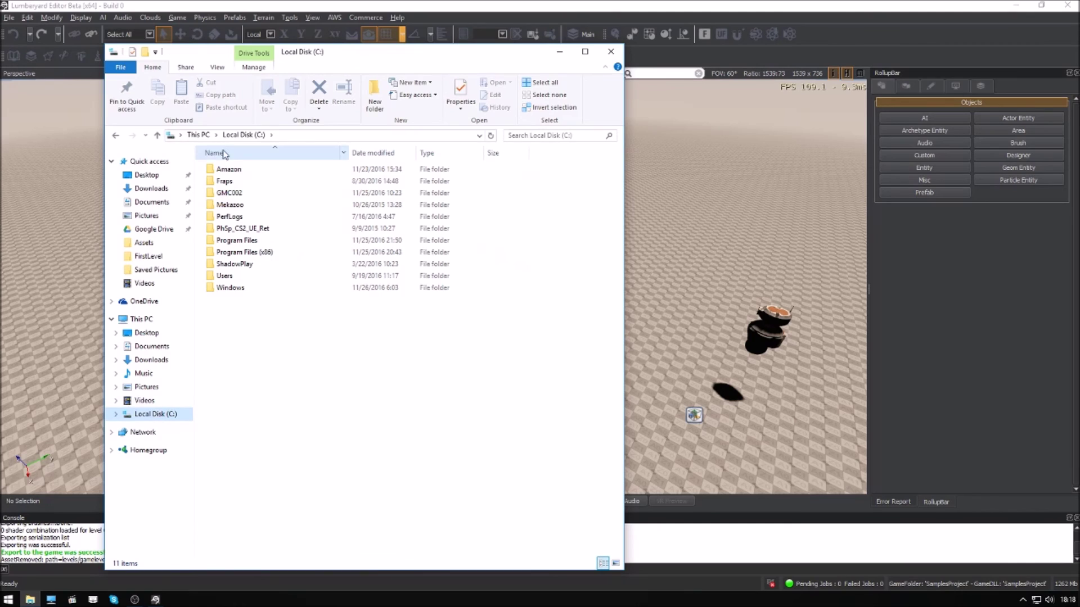
left_click(236, 174)
double_click(237, 173)
double_click(235, 172)
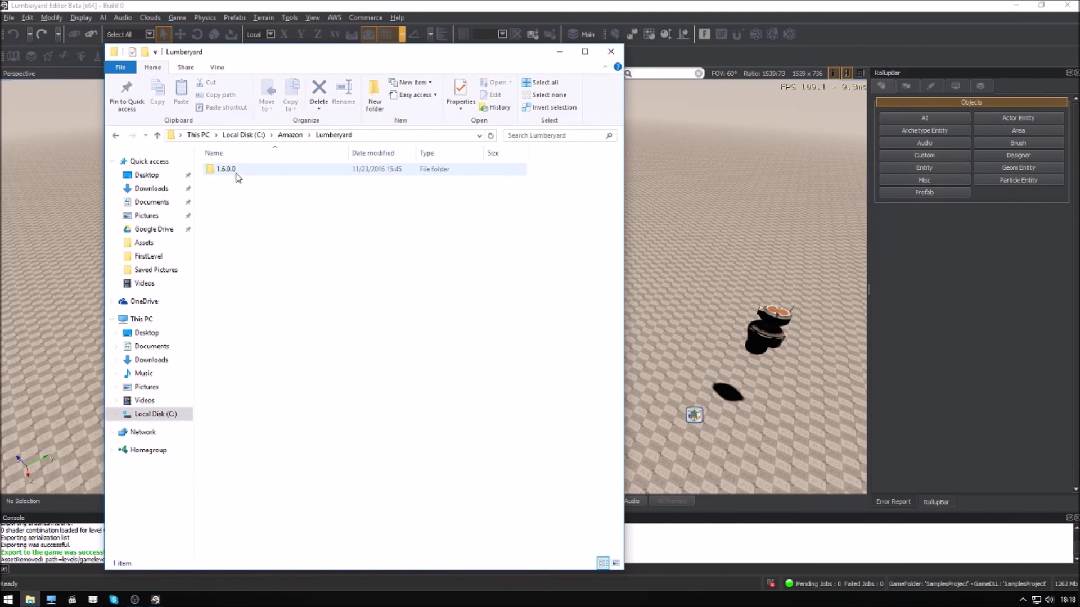
double_click(232, 172)
double_click(228, 182)
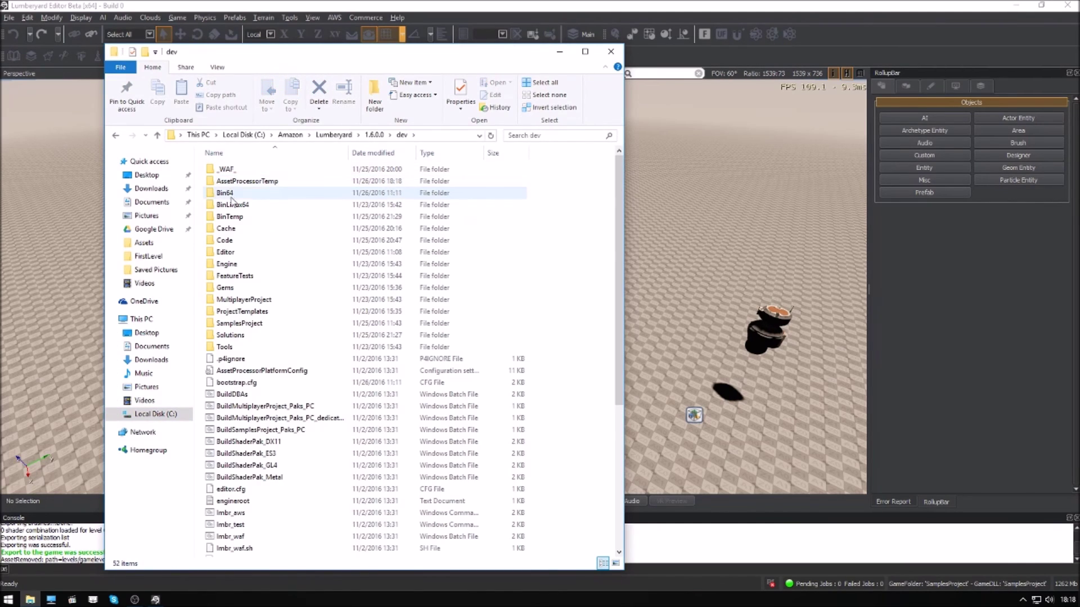
double_click(228, 193)
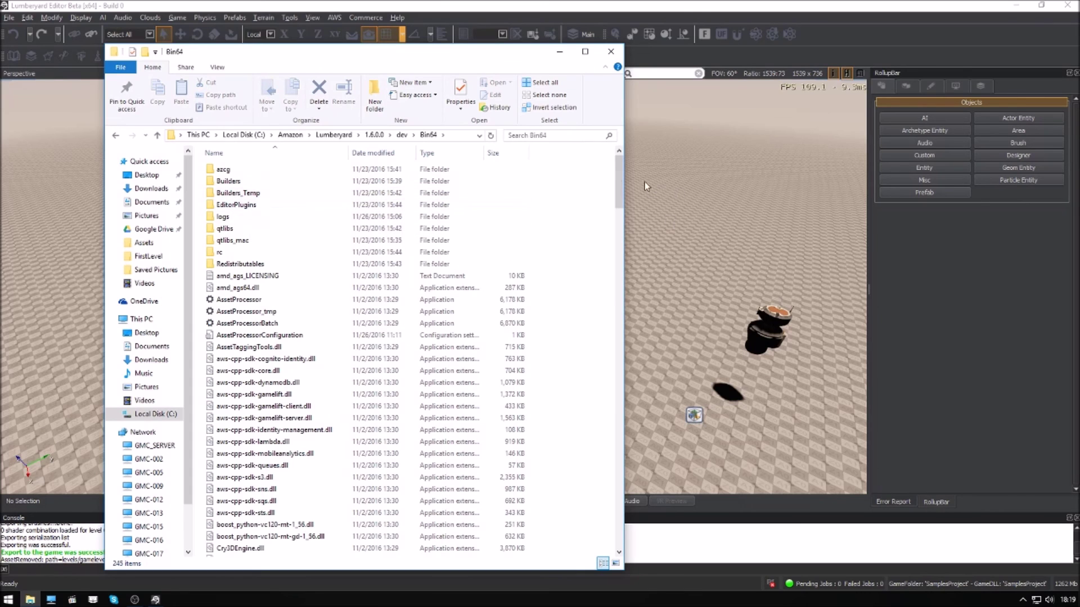
left_click_drag(620, 176, 620, 515)
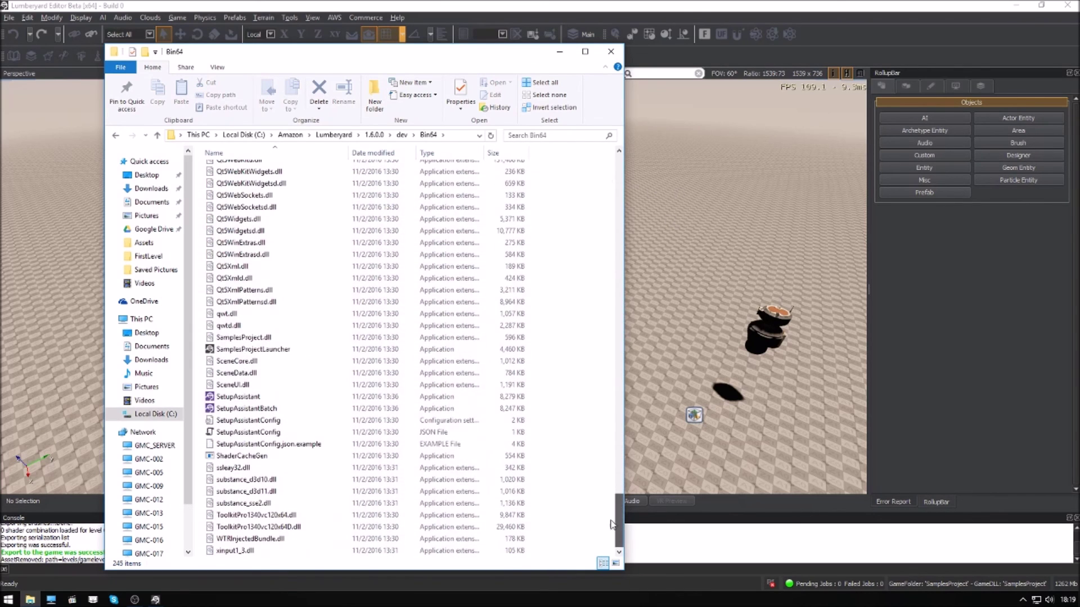
double_click(248, 350)
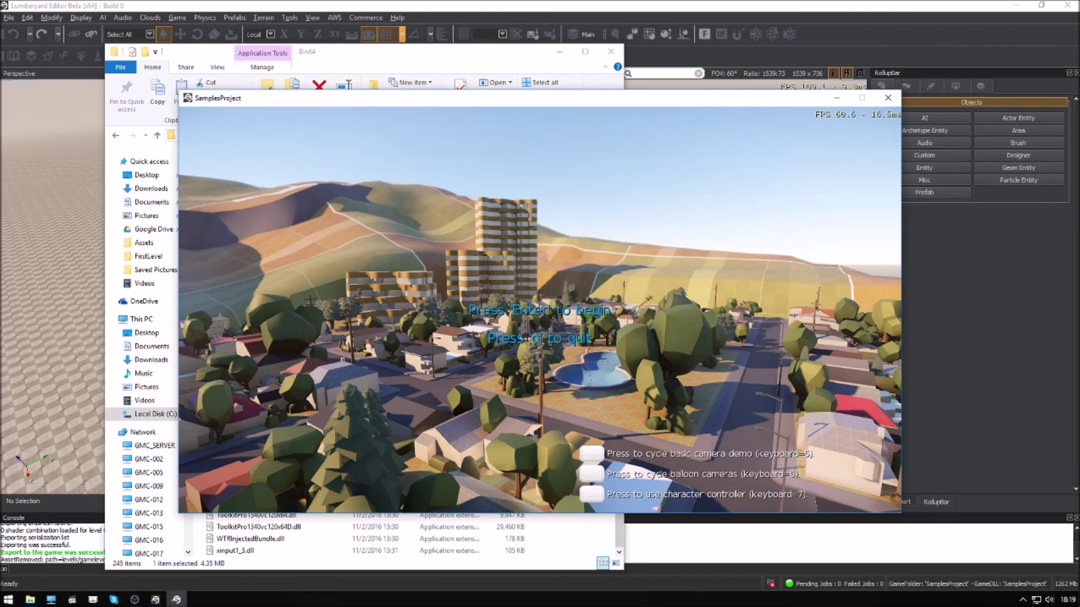
Start the game from the SamplesProject main menu with Enter
key("Return")
Exit the game by running 'quit' in the developer console
key("grave")
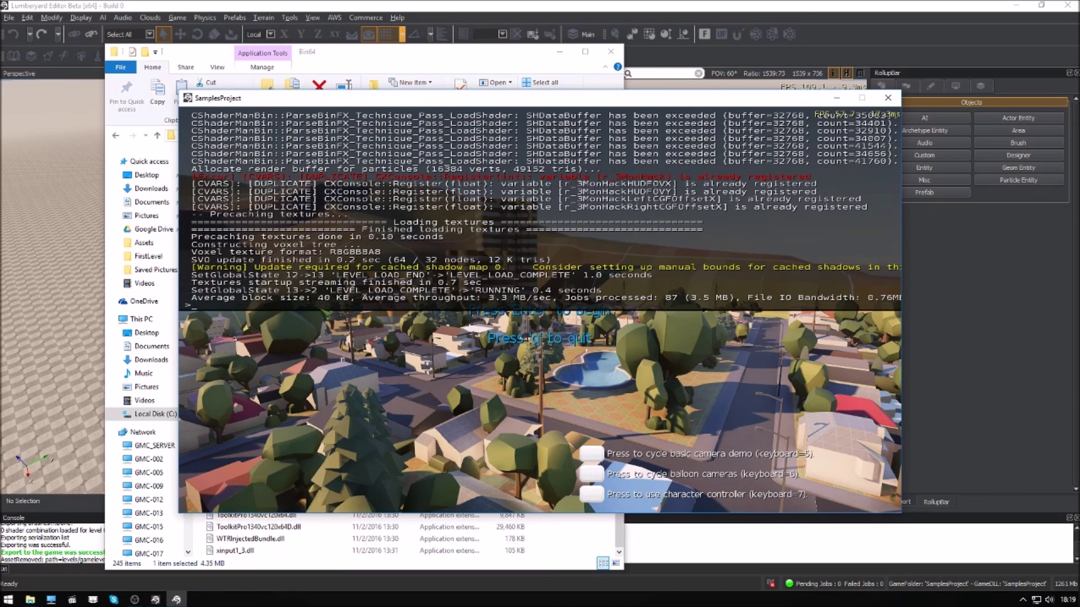
type("quit")
key("Return")
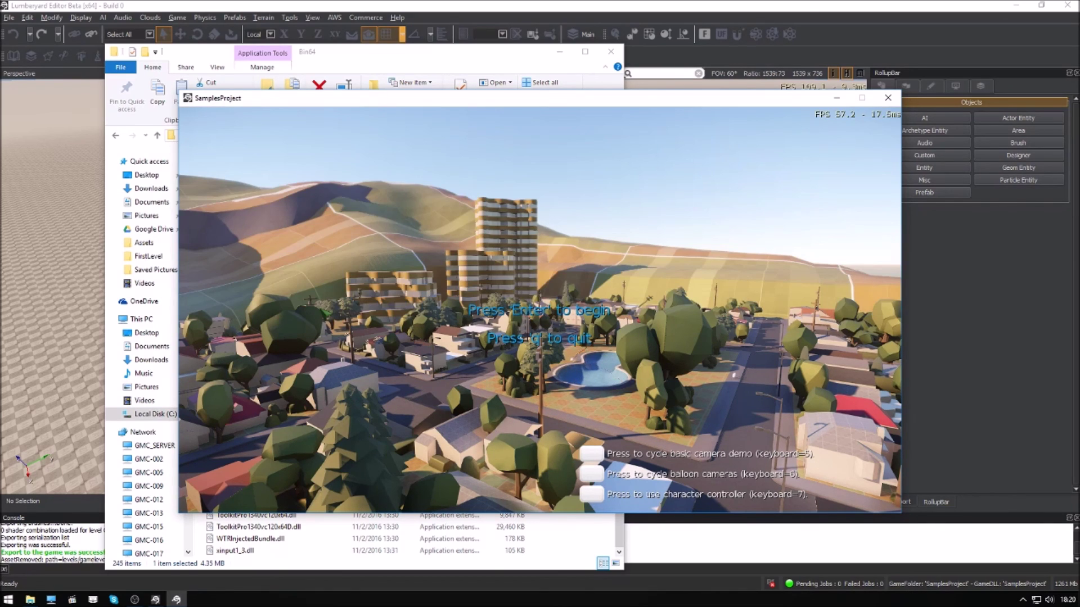